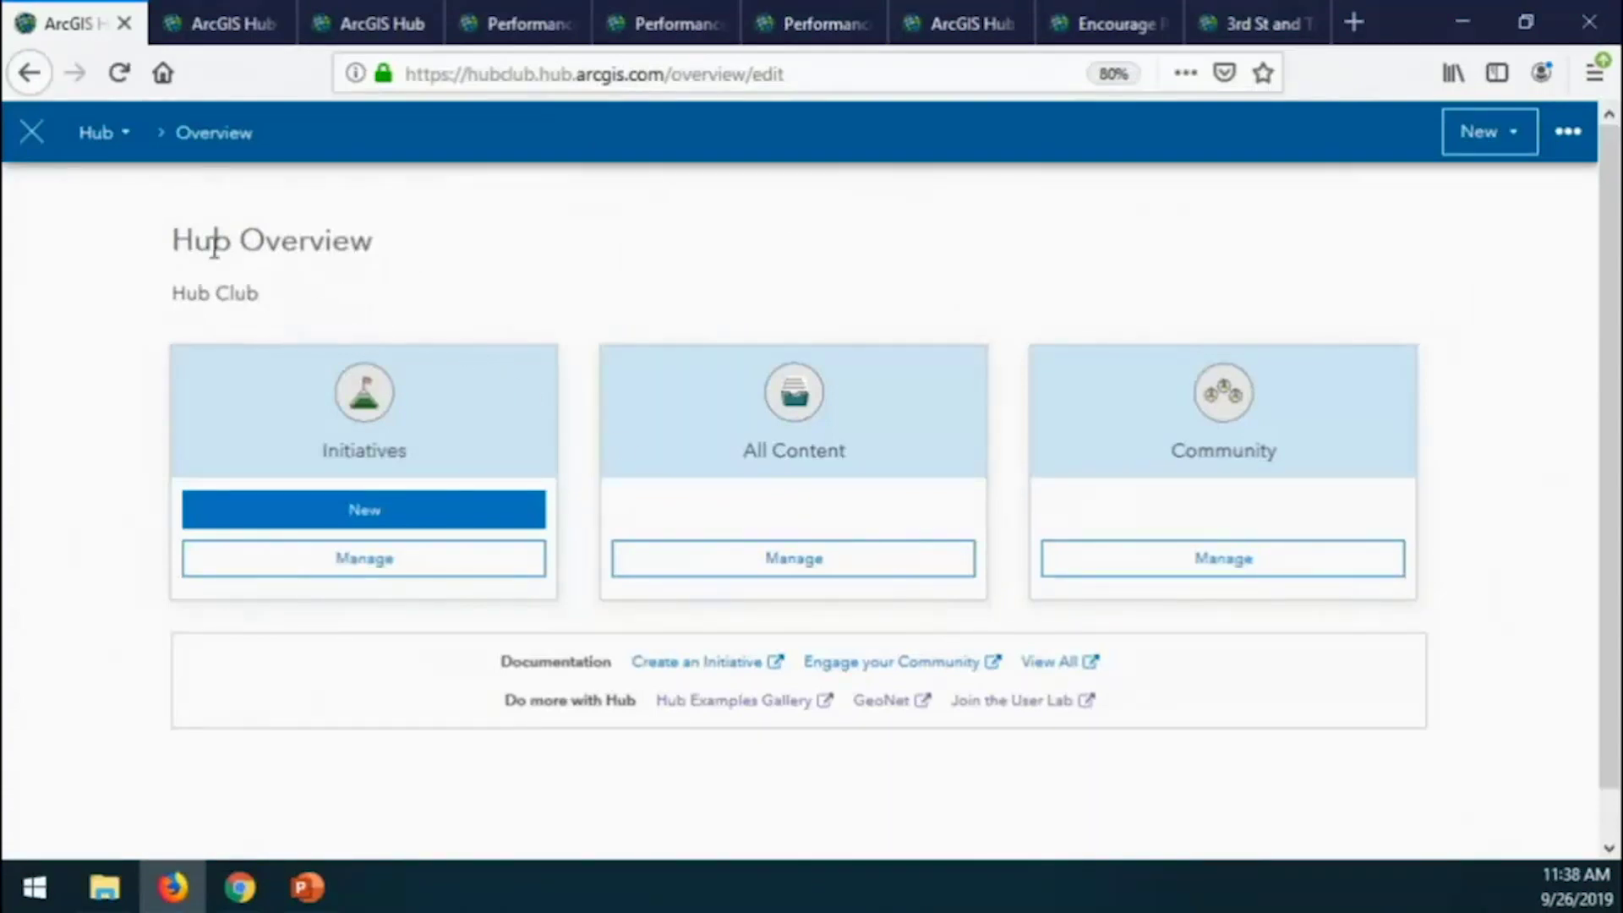
Create a blank initiative named with the person's first name followed by "test int 2".
left_click(385, 513)
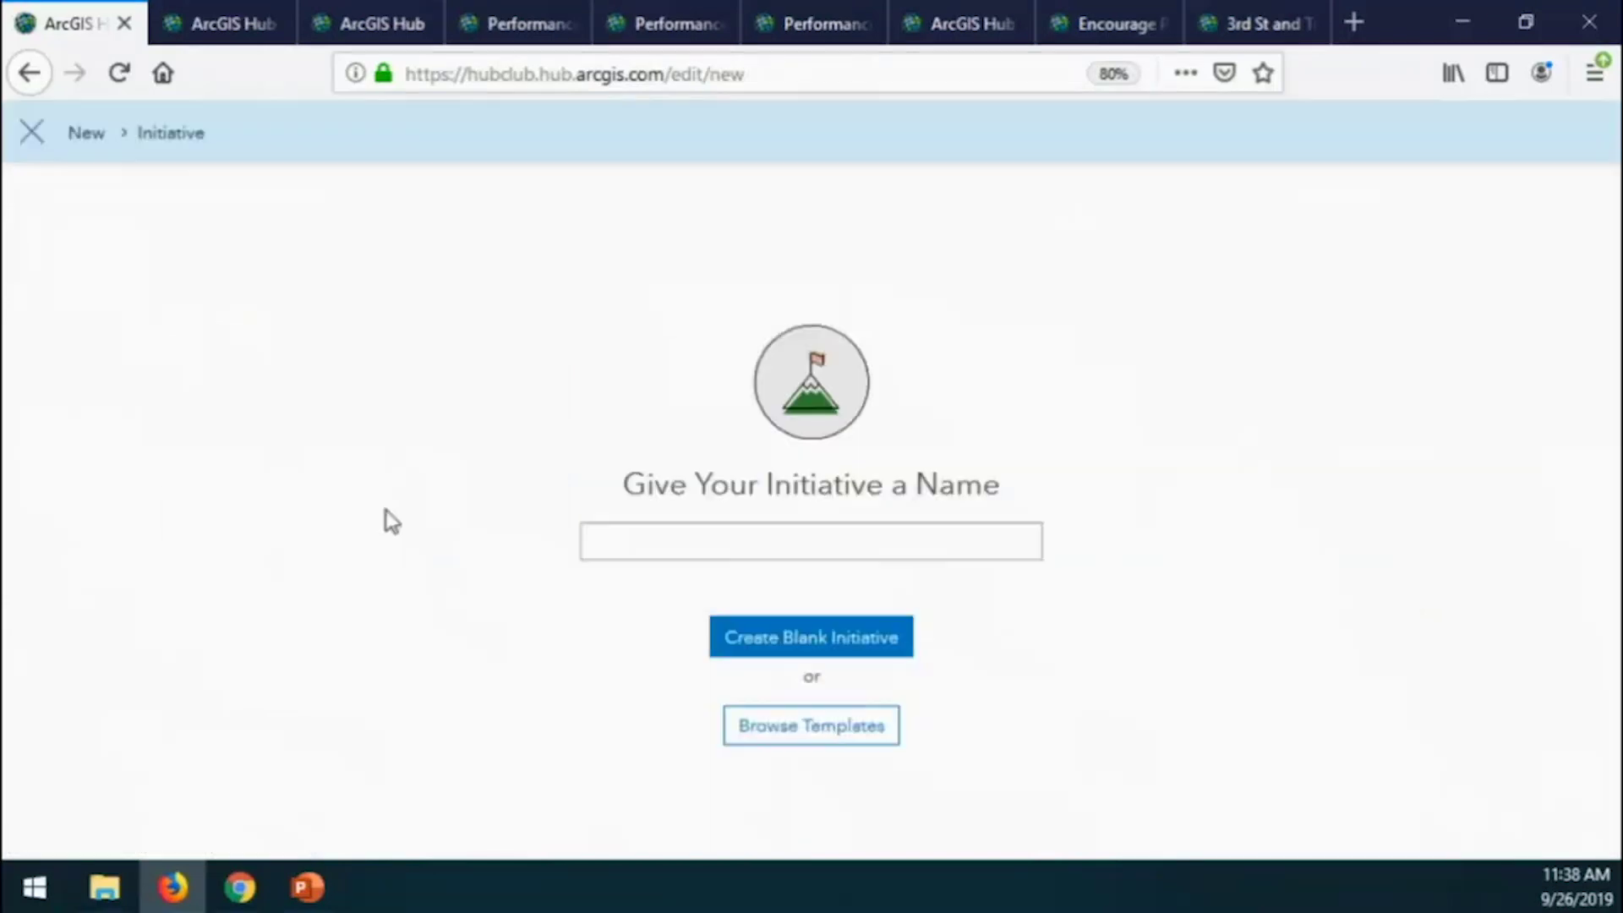
left_click(599, 537)
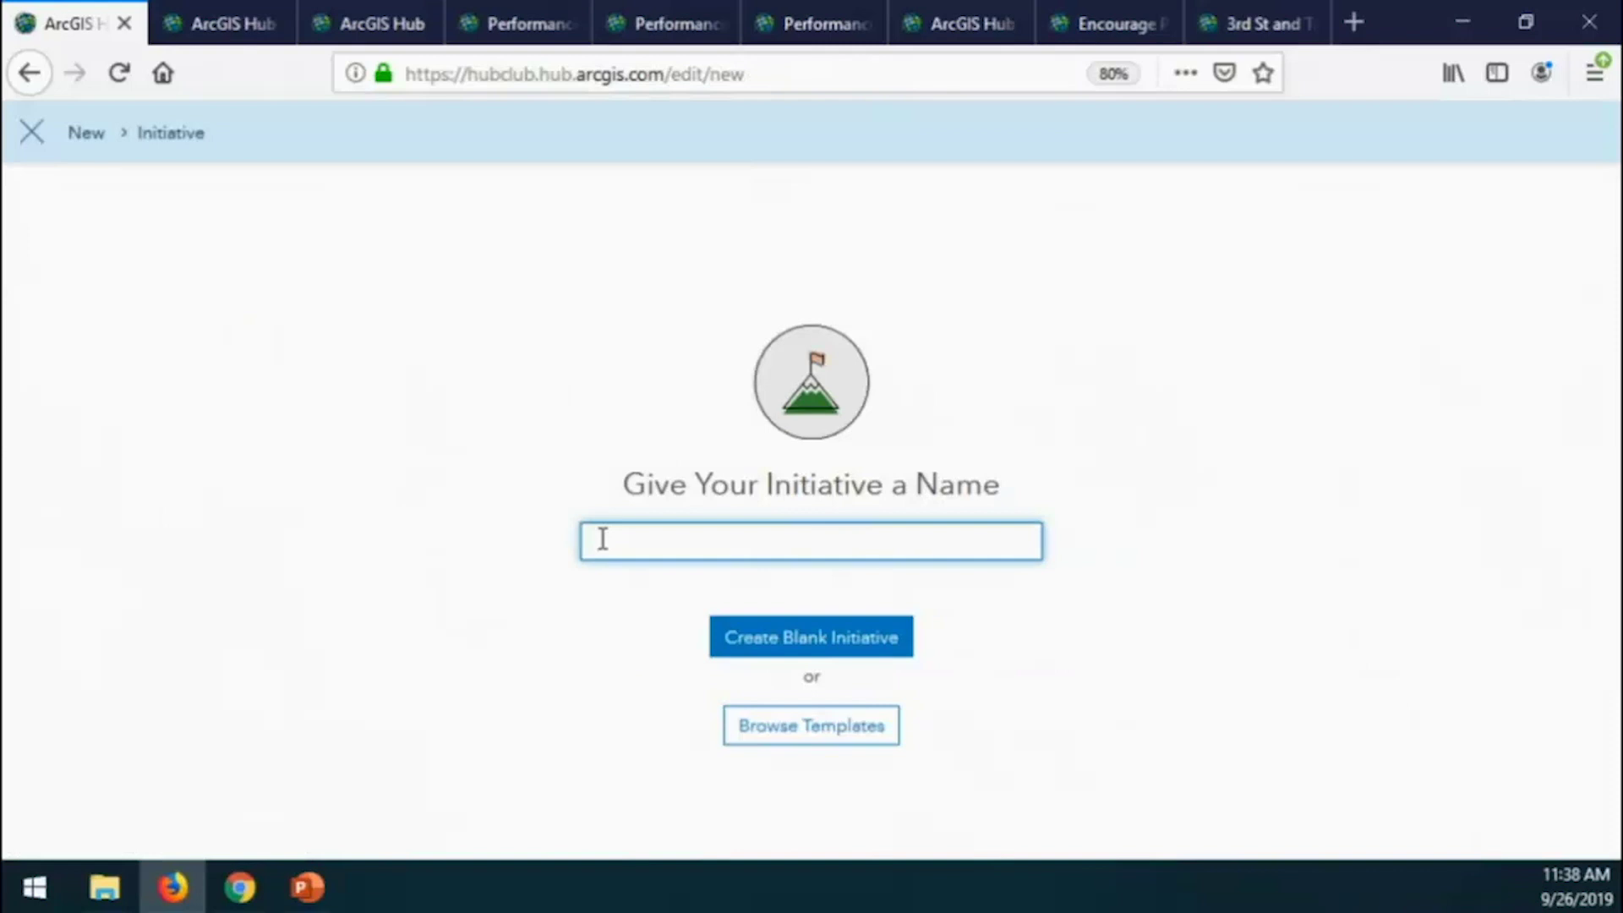
type("Plan test int")
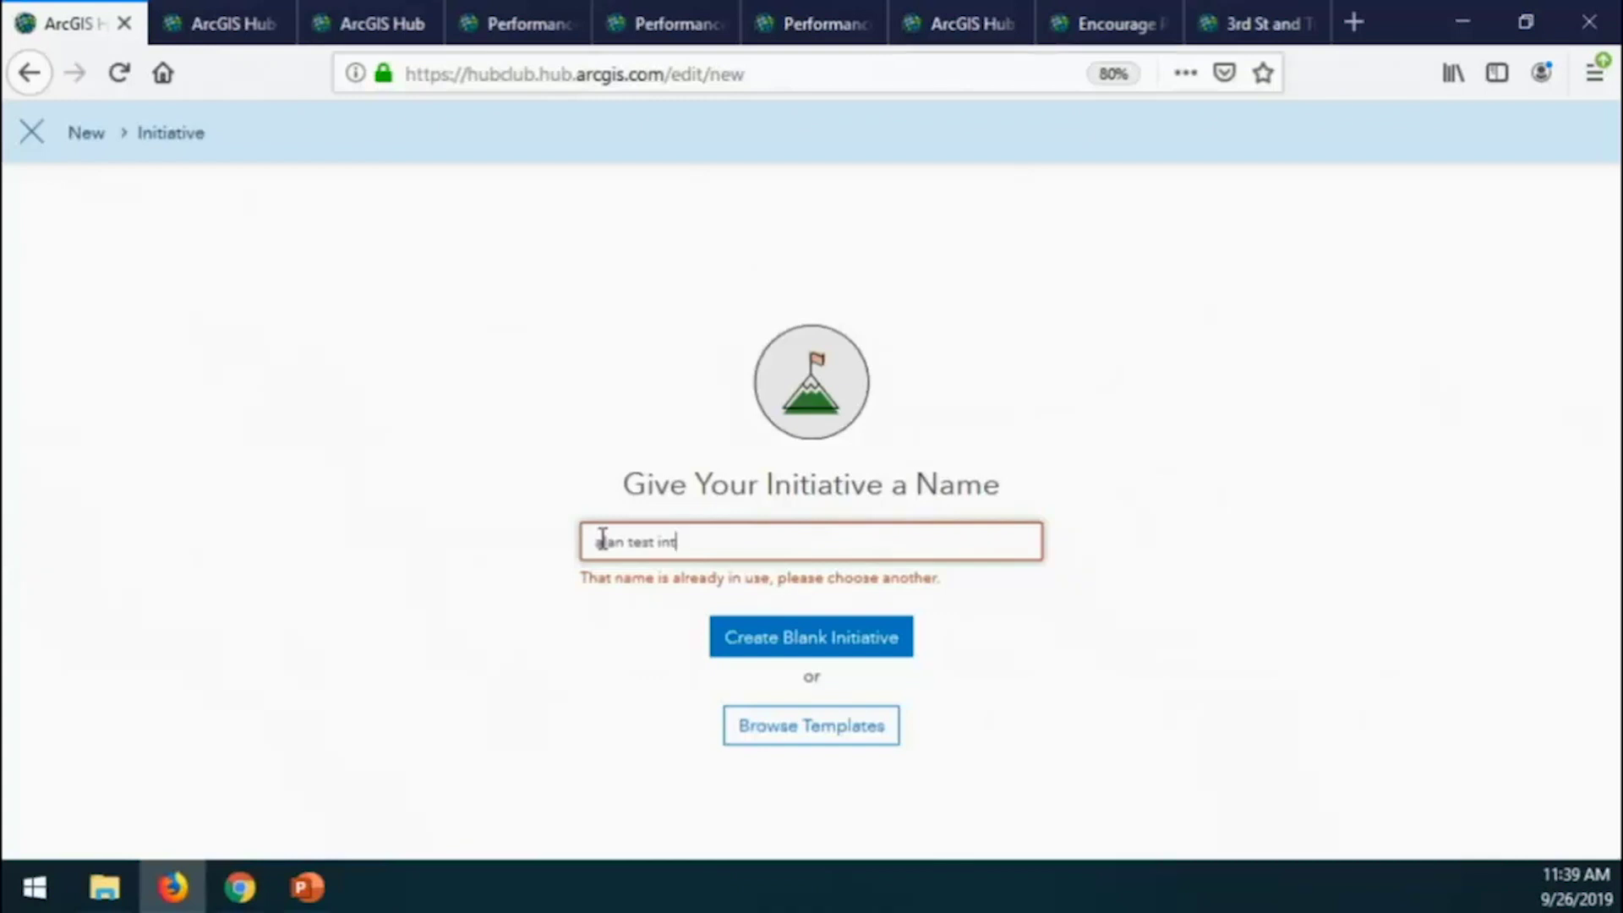
type(" 2")
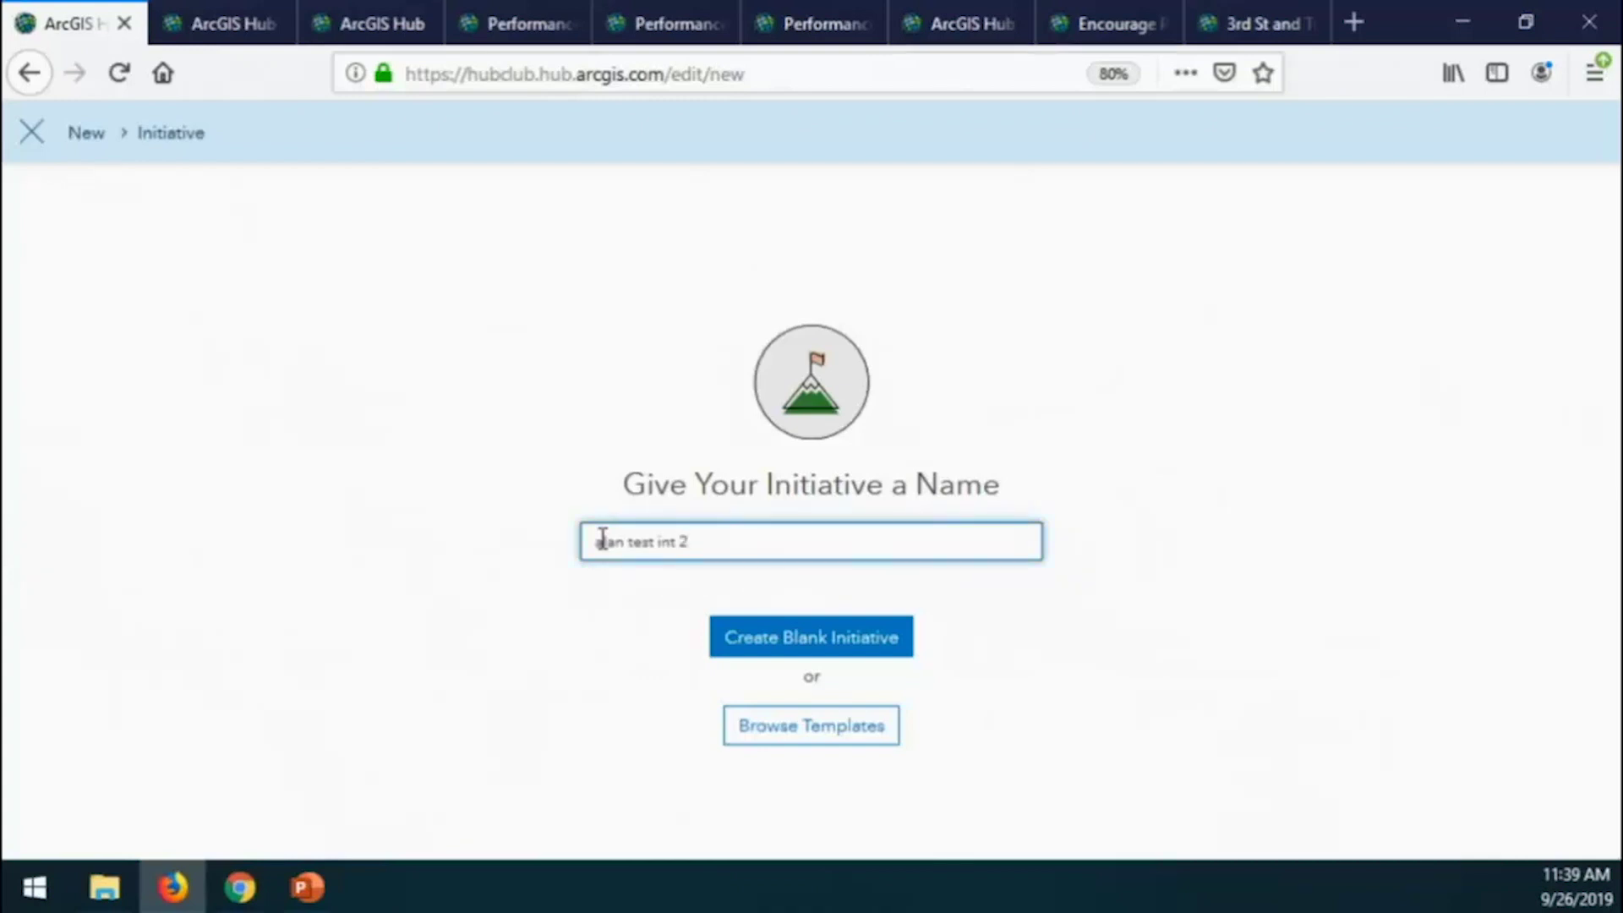
left_click(814, 649)
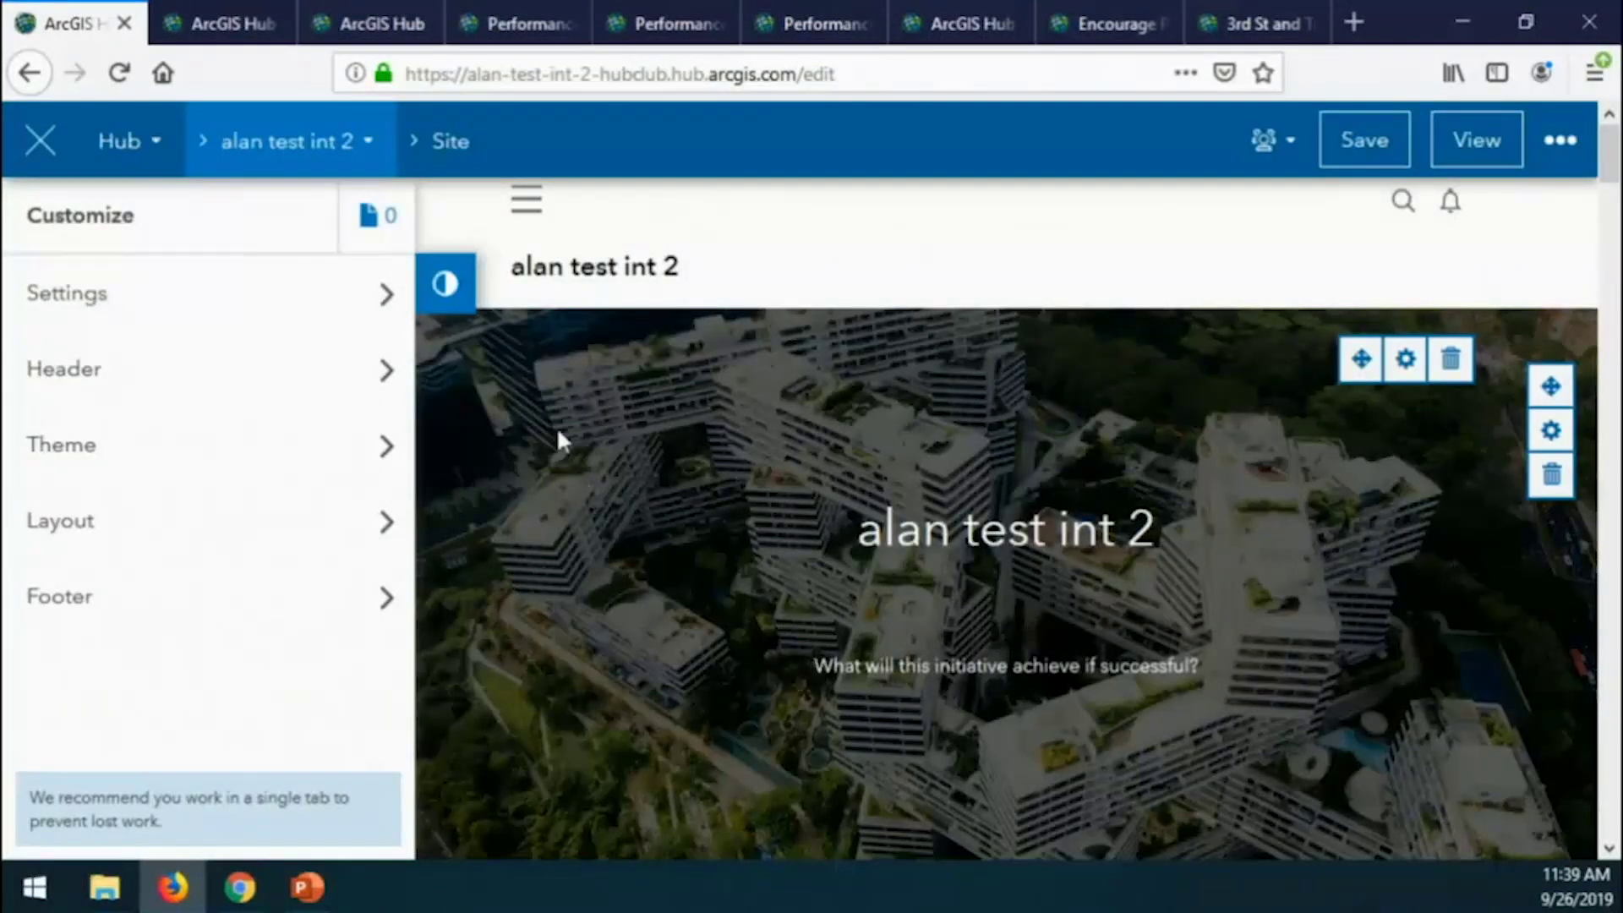
Hide the customization panel and examine the new site's default sections, from the banner to the community involvement steps.
left_click(447, 291)
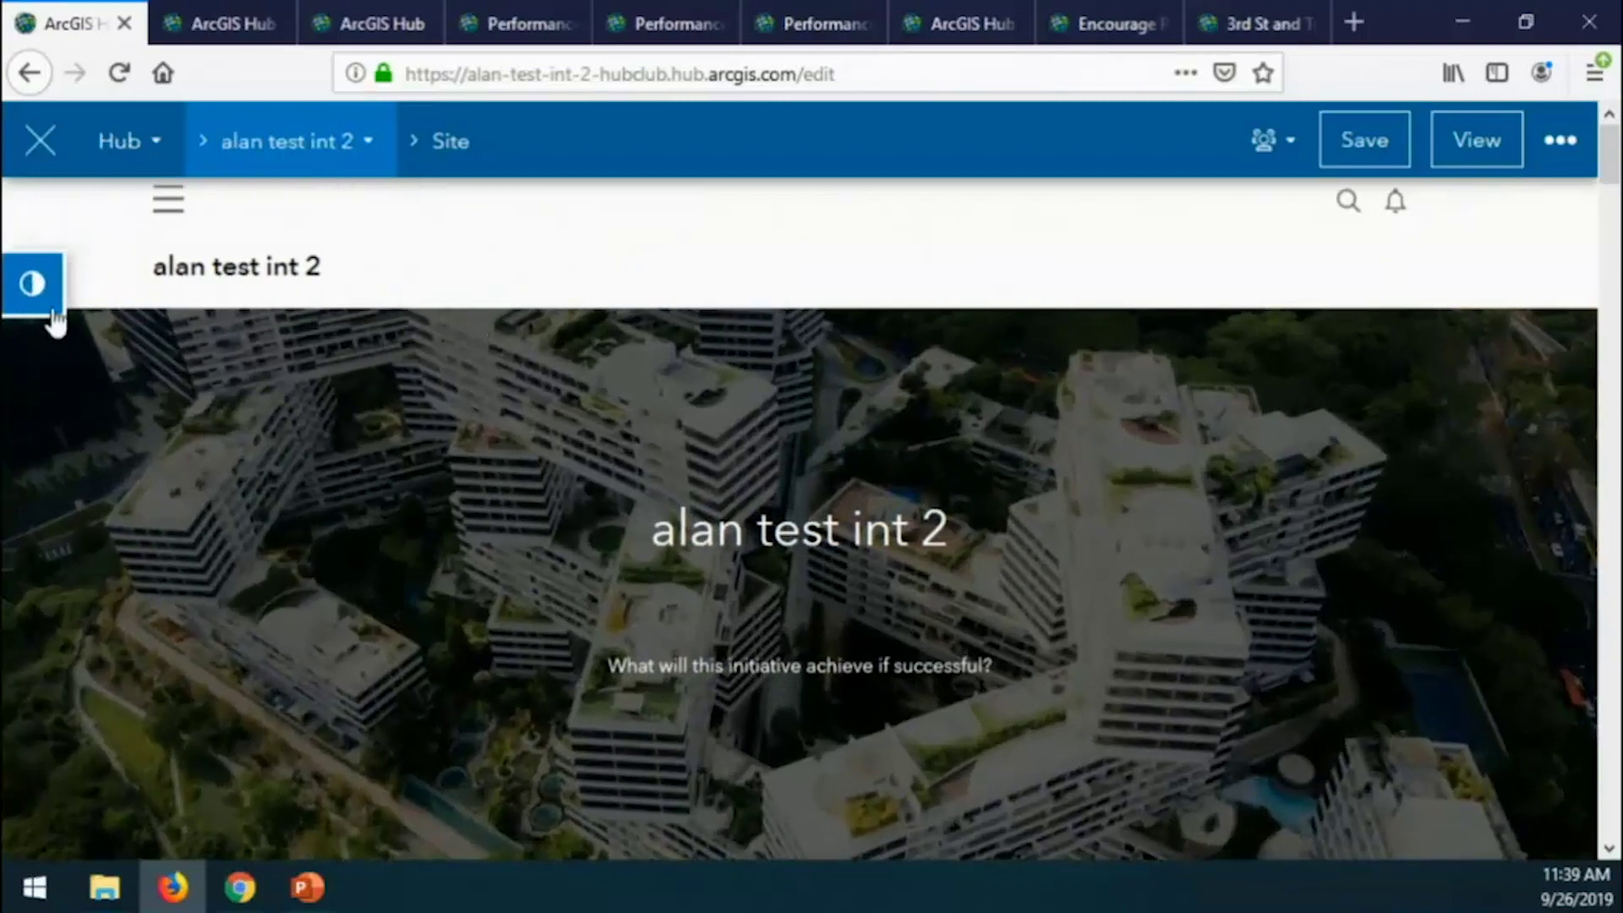
scroll(1042, 586, "down", 2)
scroll(1042, 588, "up", 2)
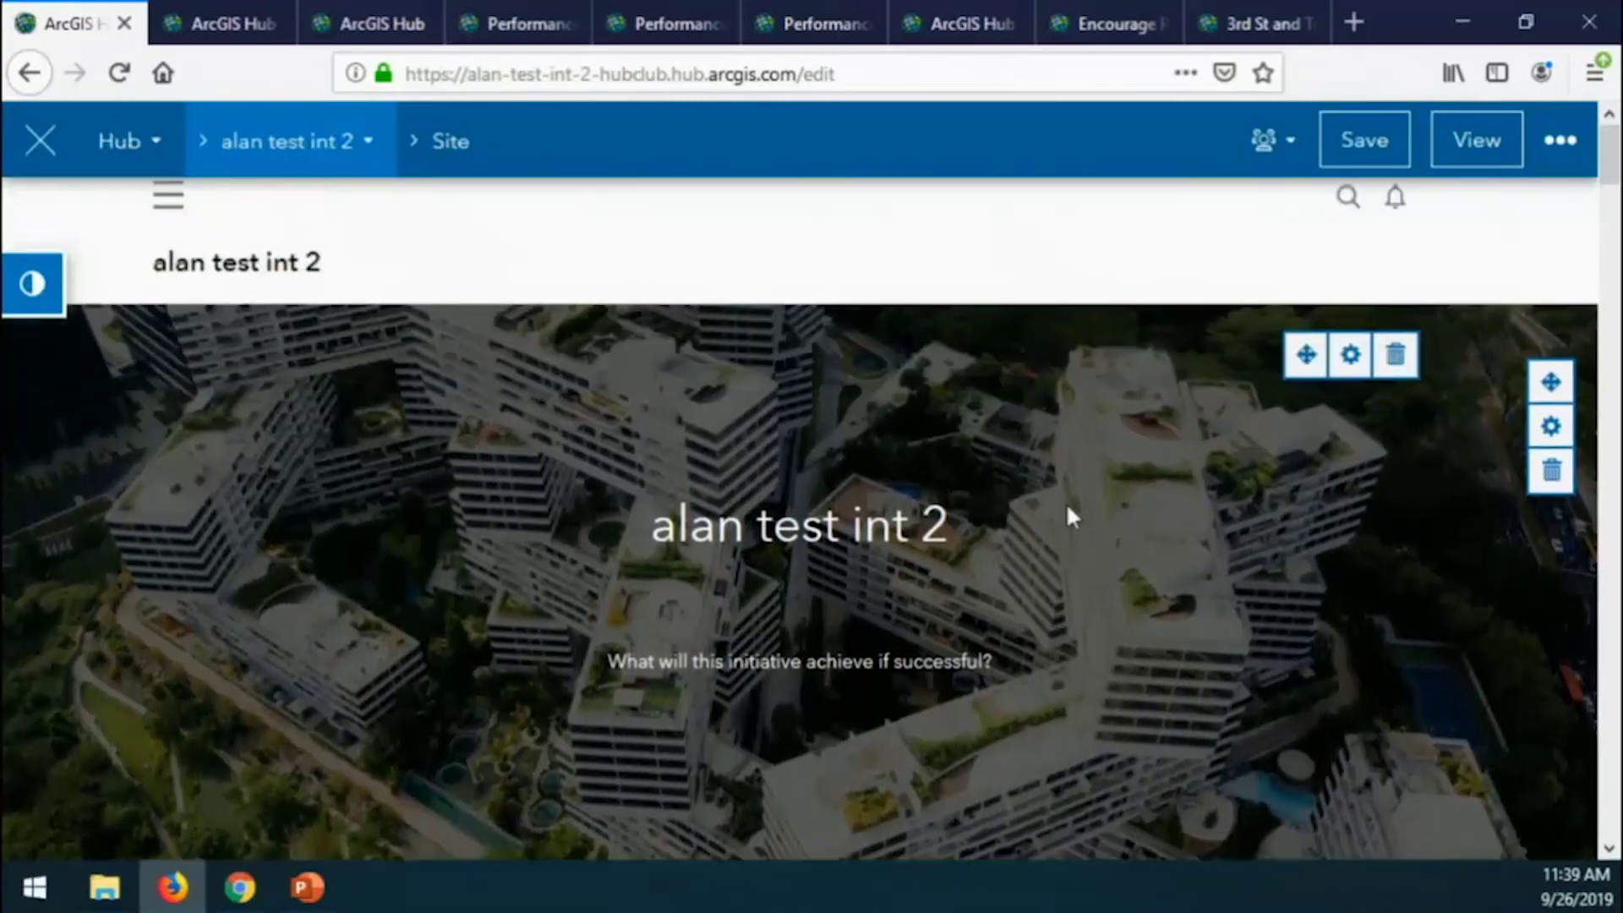
scroll(971, 532, "down", 2)
scroll(972, 572, "down", 5)
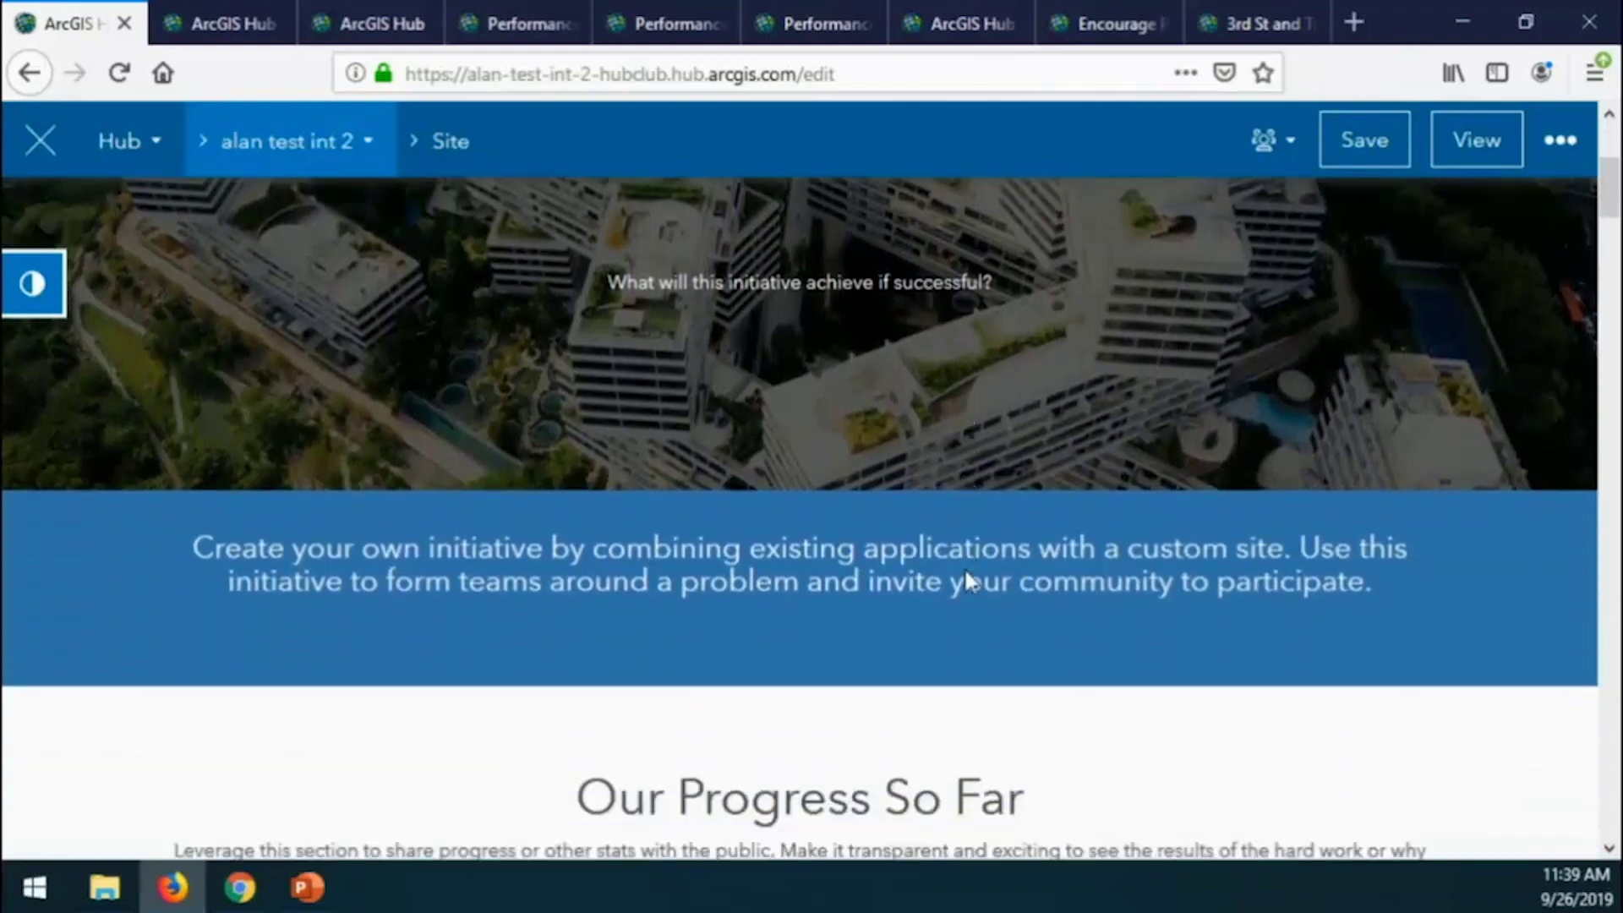
scroll(1105, 604, "down", 4)
scroll(1105, 601, "up", 2)
scroll(1105, 596, "down", 1)
scroll(1105, 592, "down", 6)
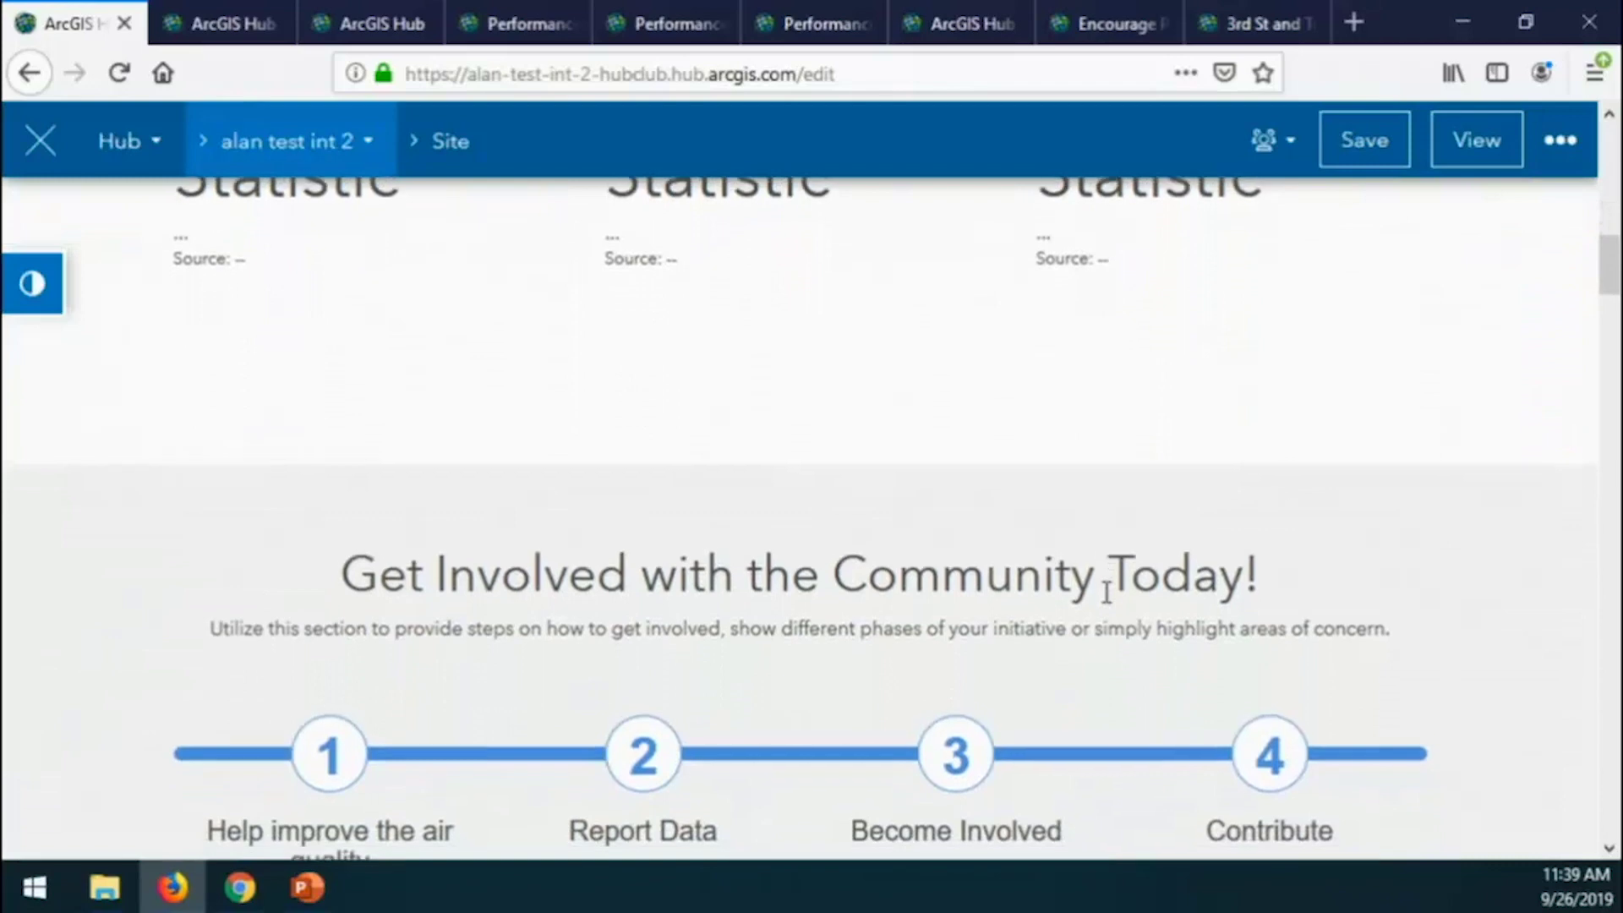
scroll(1106, 591, "down", 1)
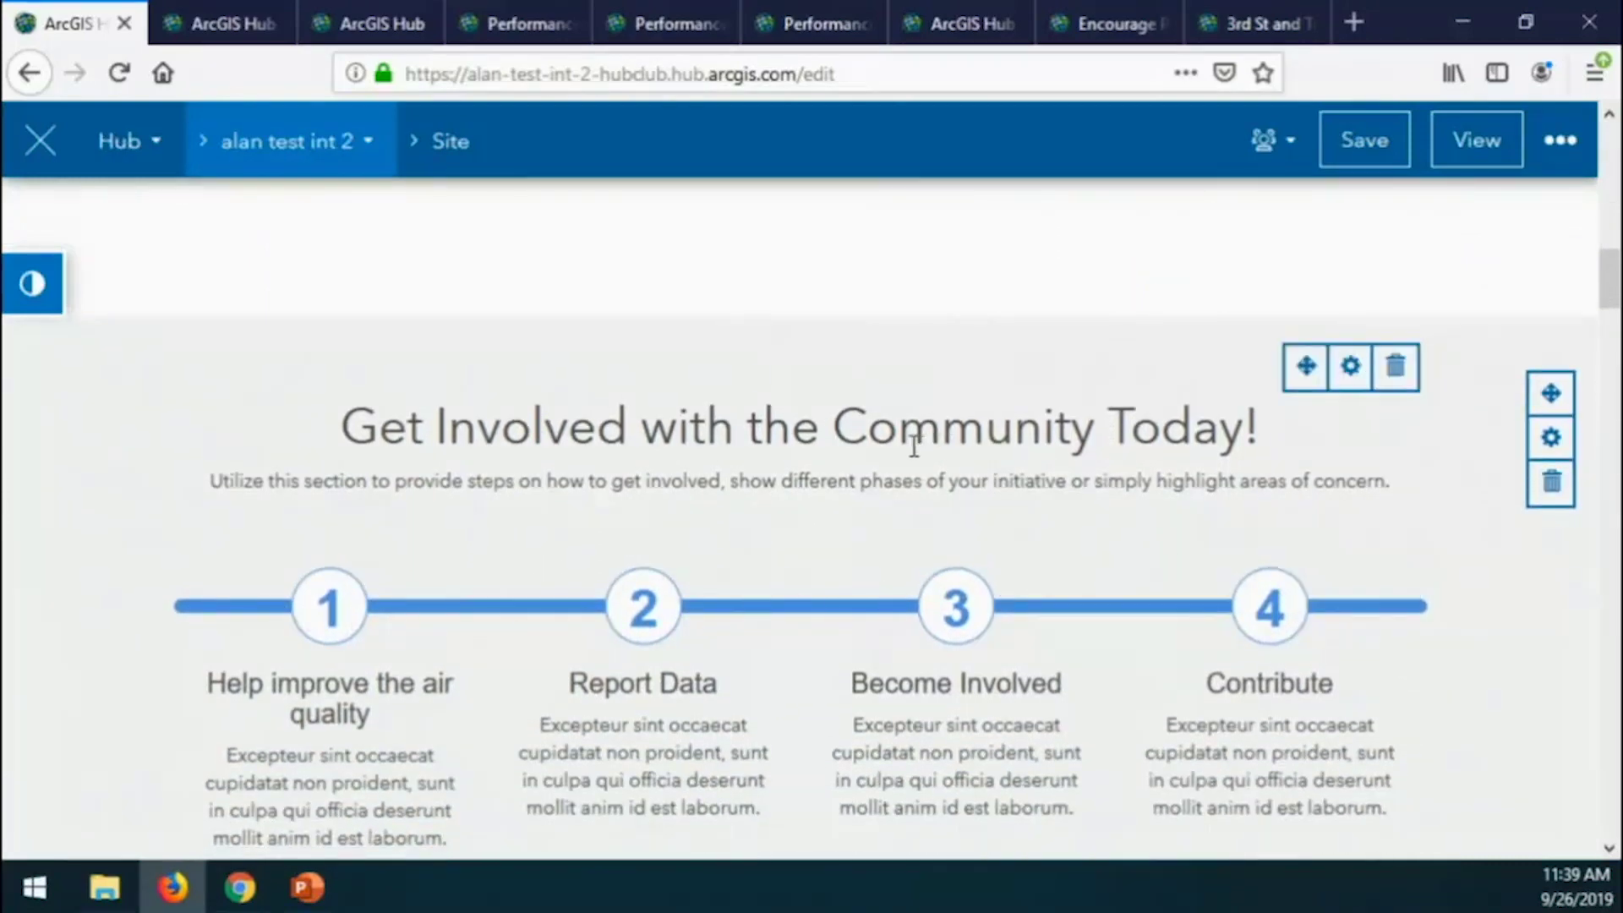
scroll(852, 495, "up", 7)
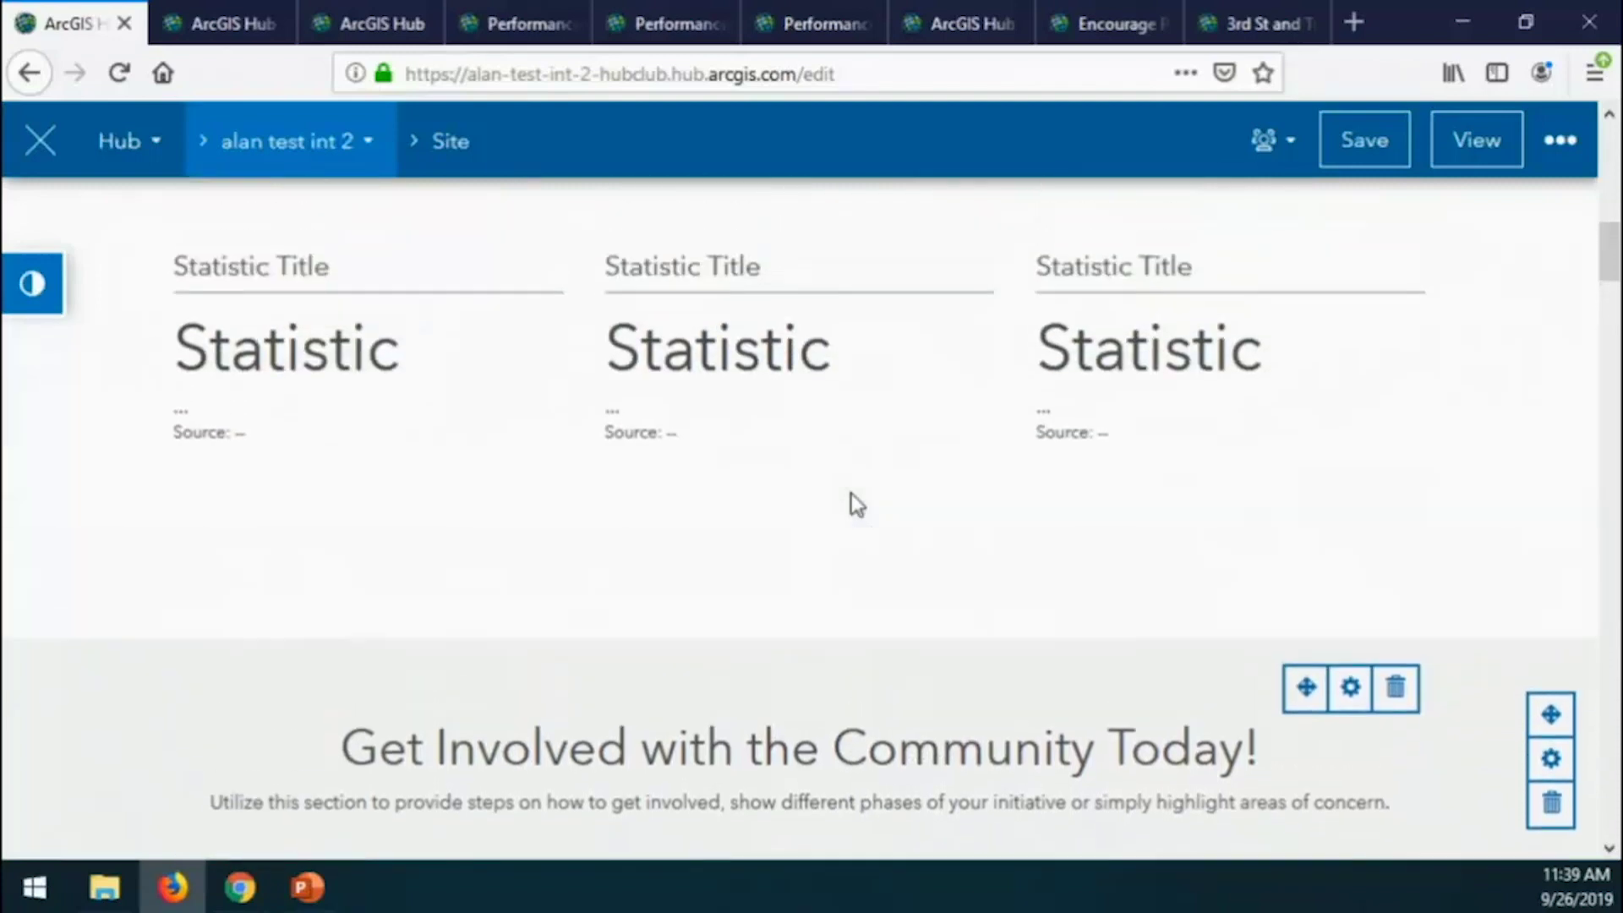
scroll(850, 494, "up", 6)
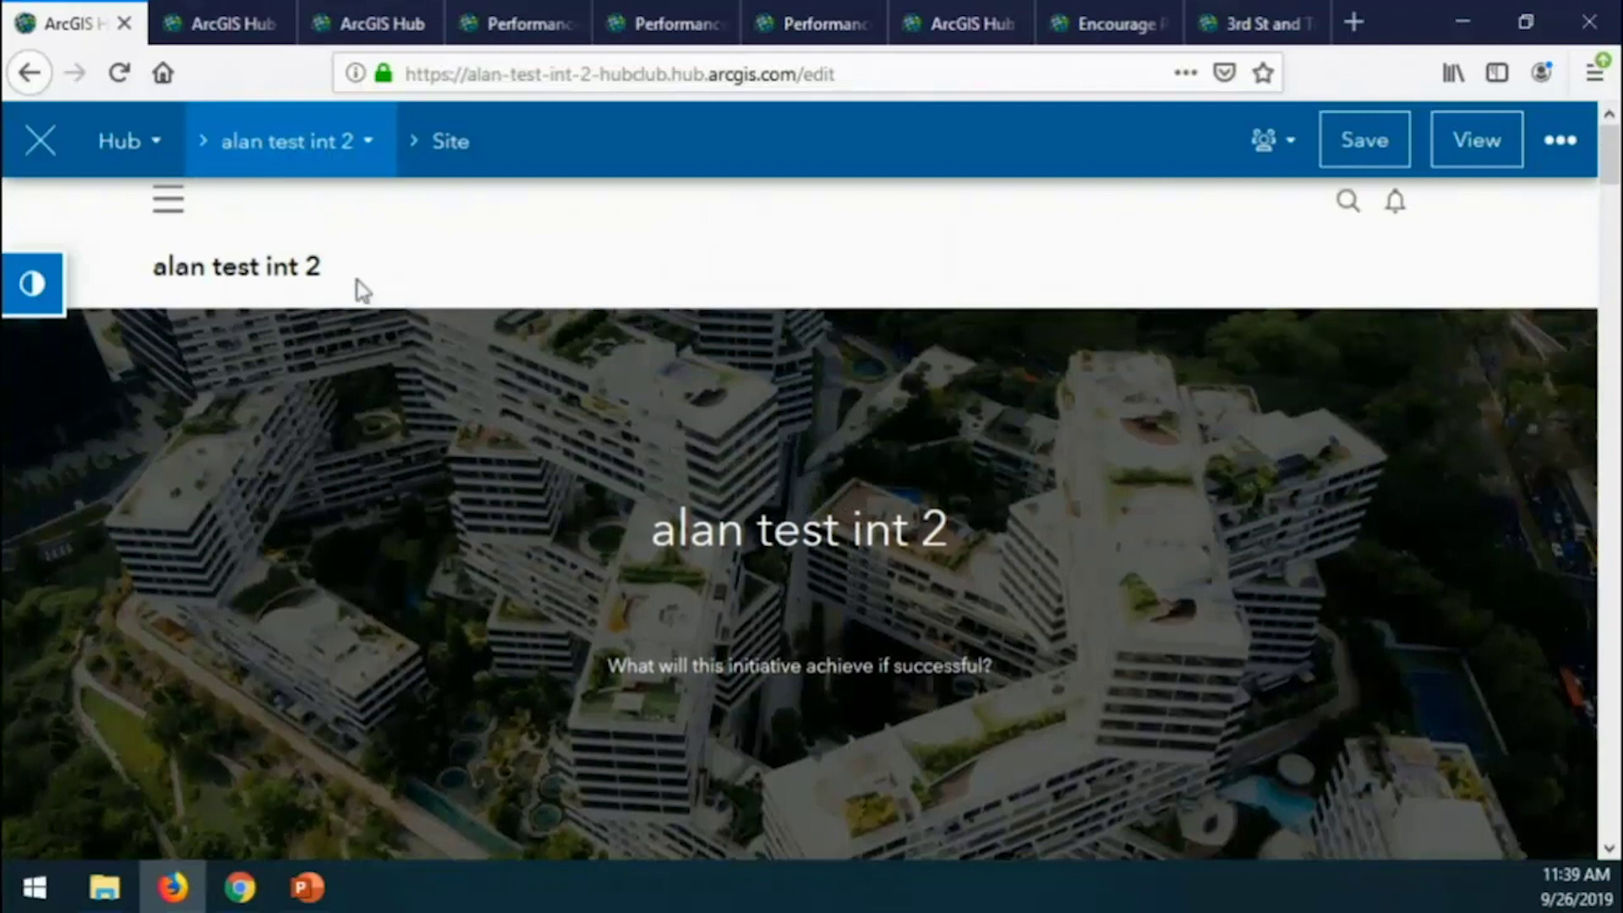
Open the initiative's Teams page and look through the My Community users available under Add Members, without adding anyone.
left_click(366, 143)
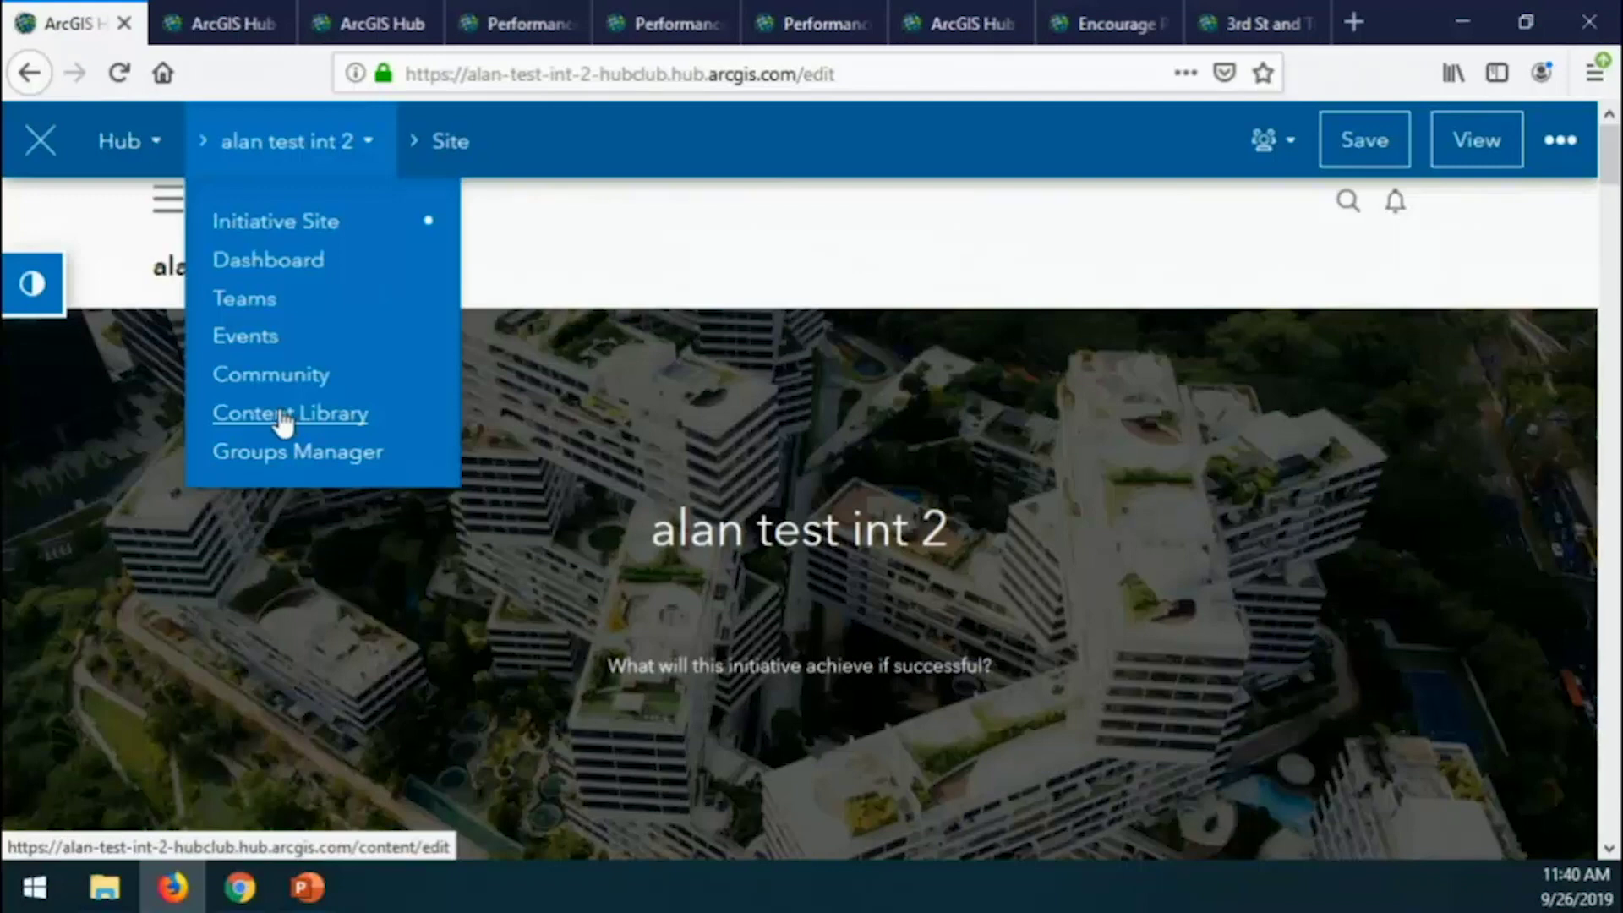
left_click(254, 301)
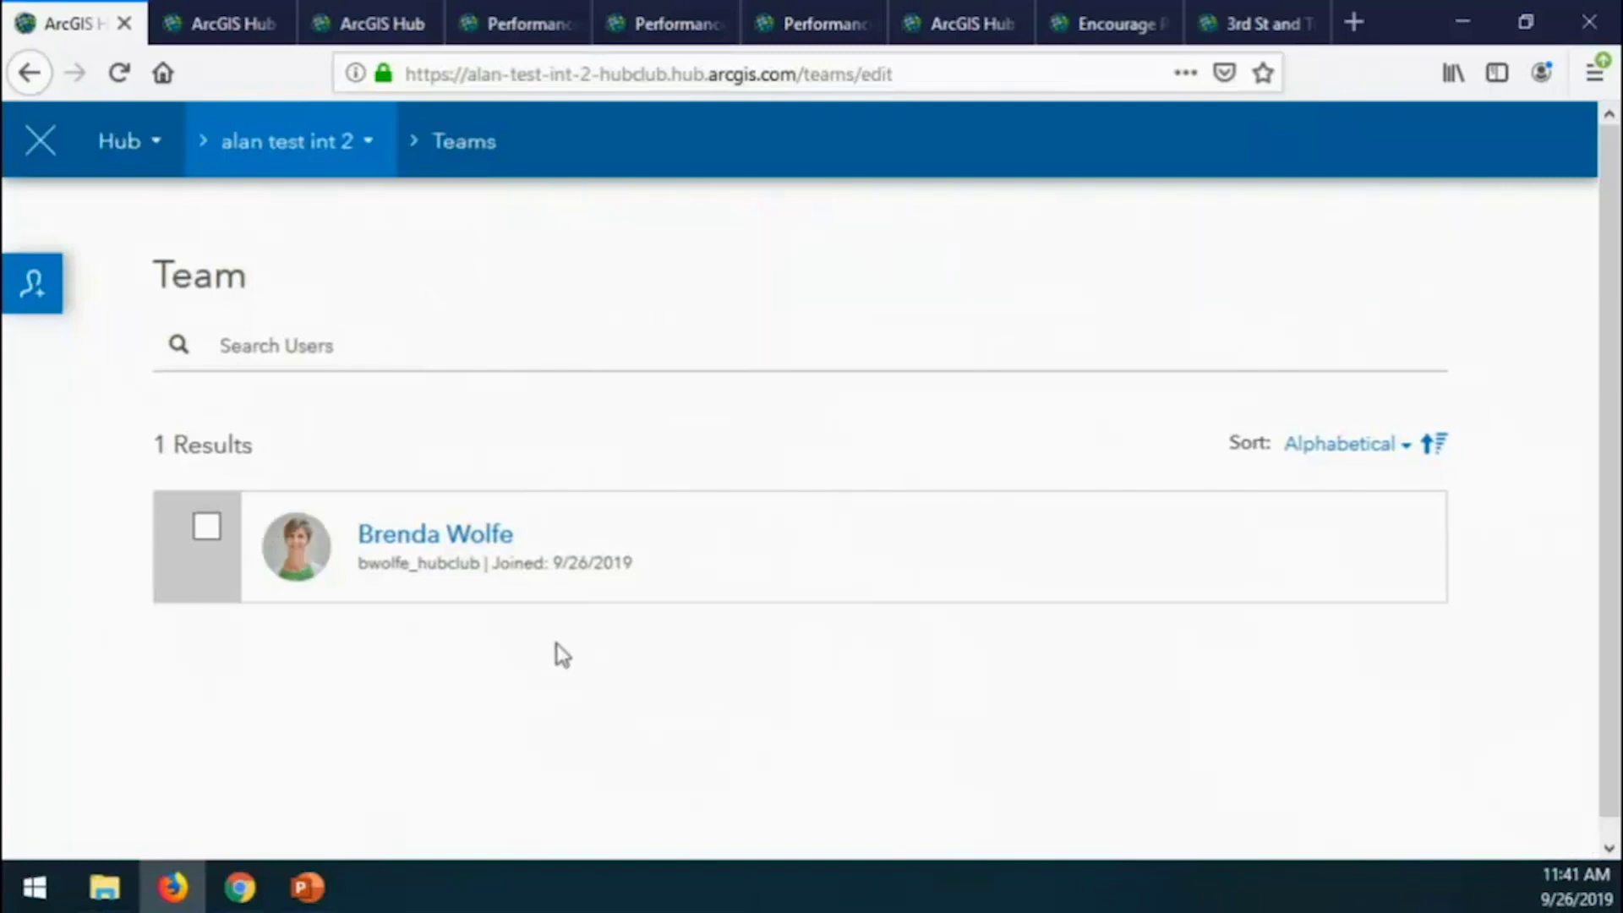
left_click(33, 275)
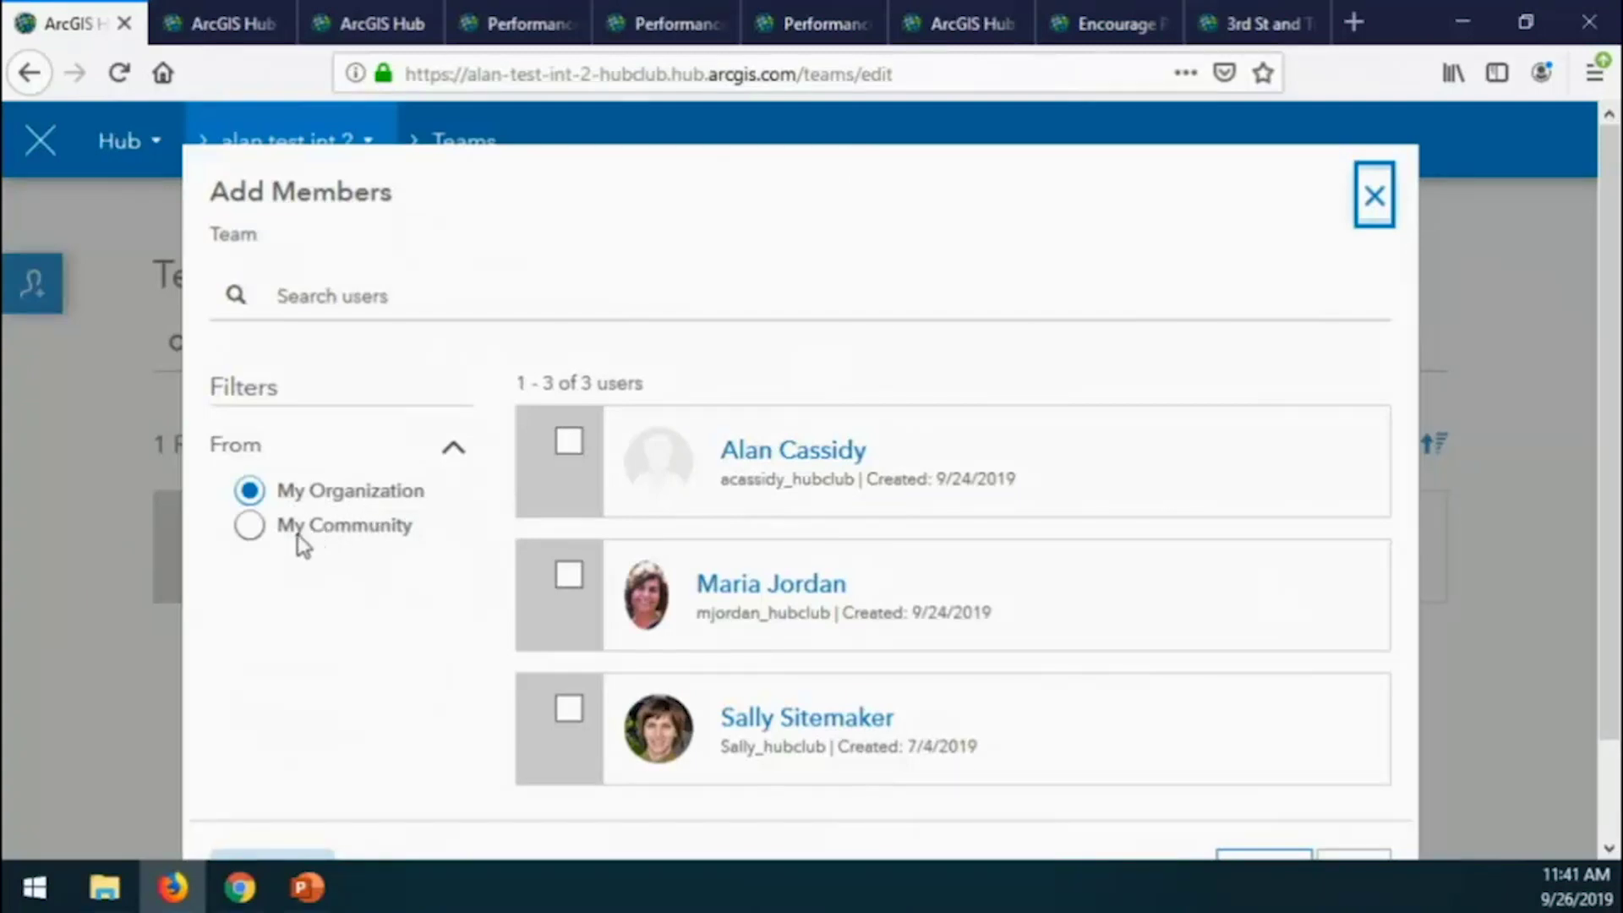
left_click(249, 525)
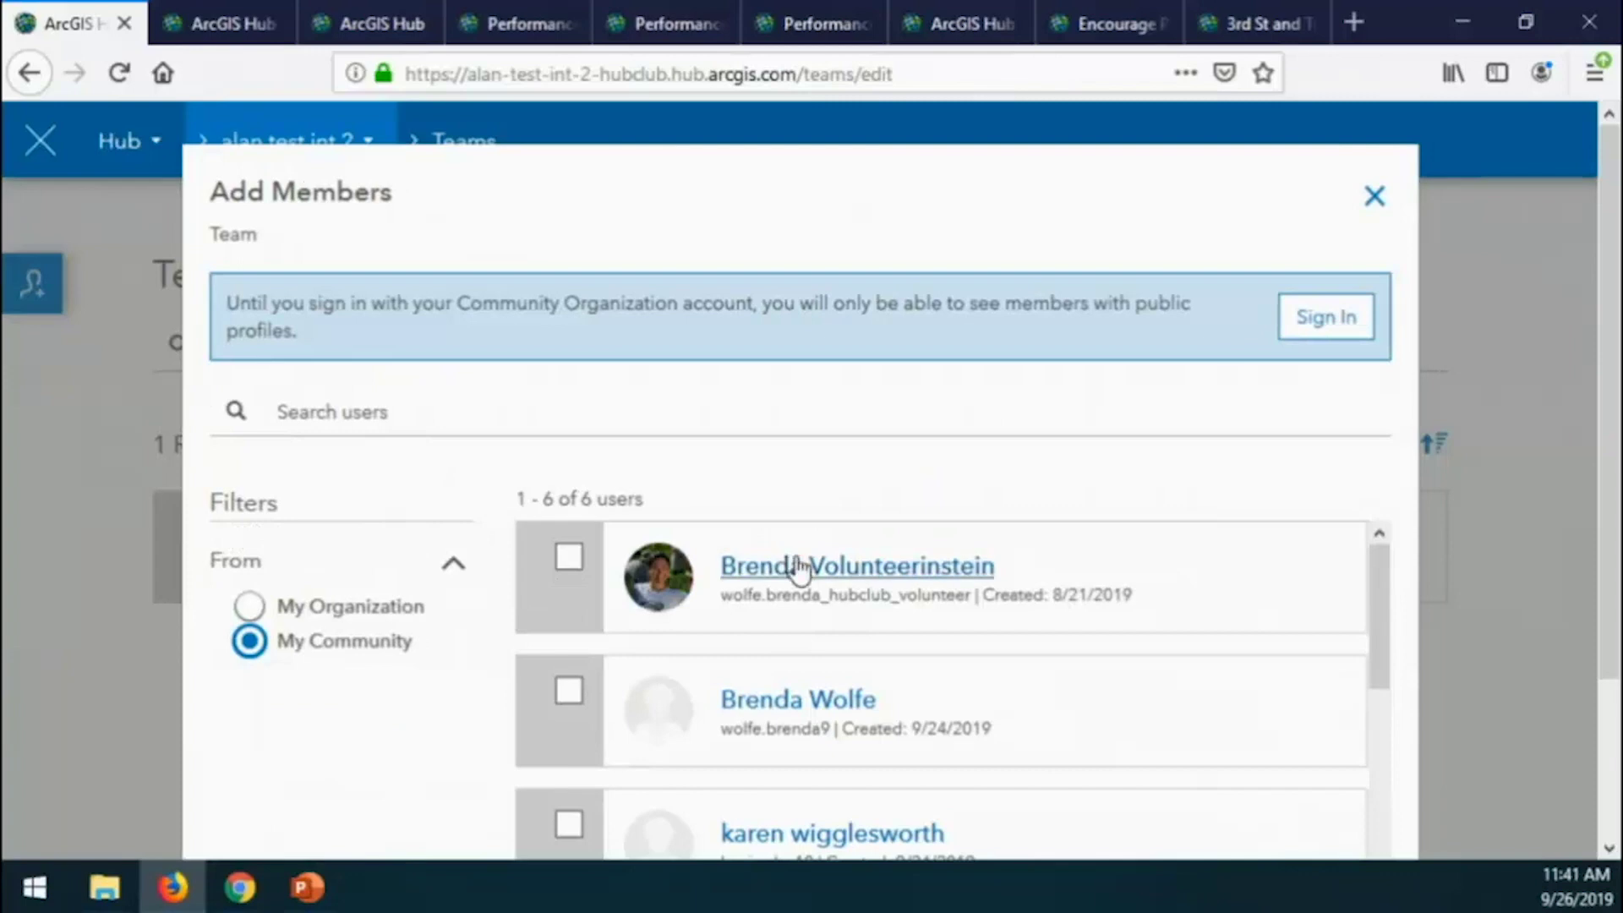
scroll(799, 569, "down", 3)
scroll(804, 569, "up", 2)
scroll(929, 640, "up", 1)
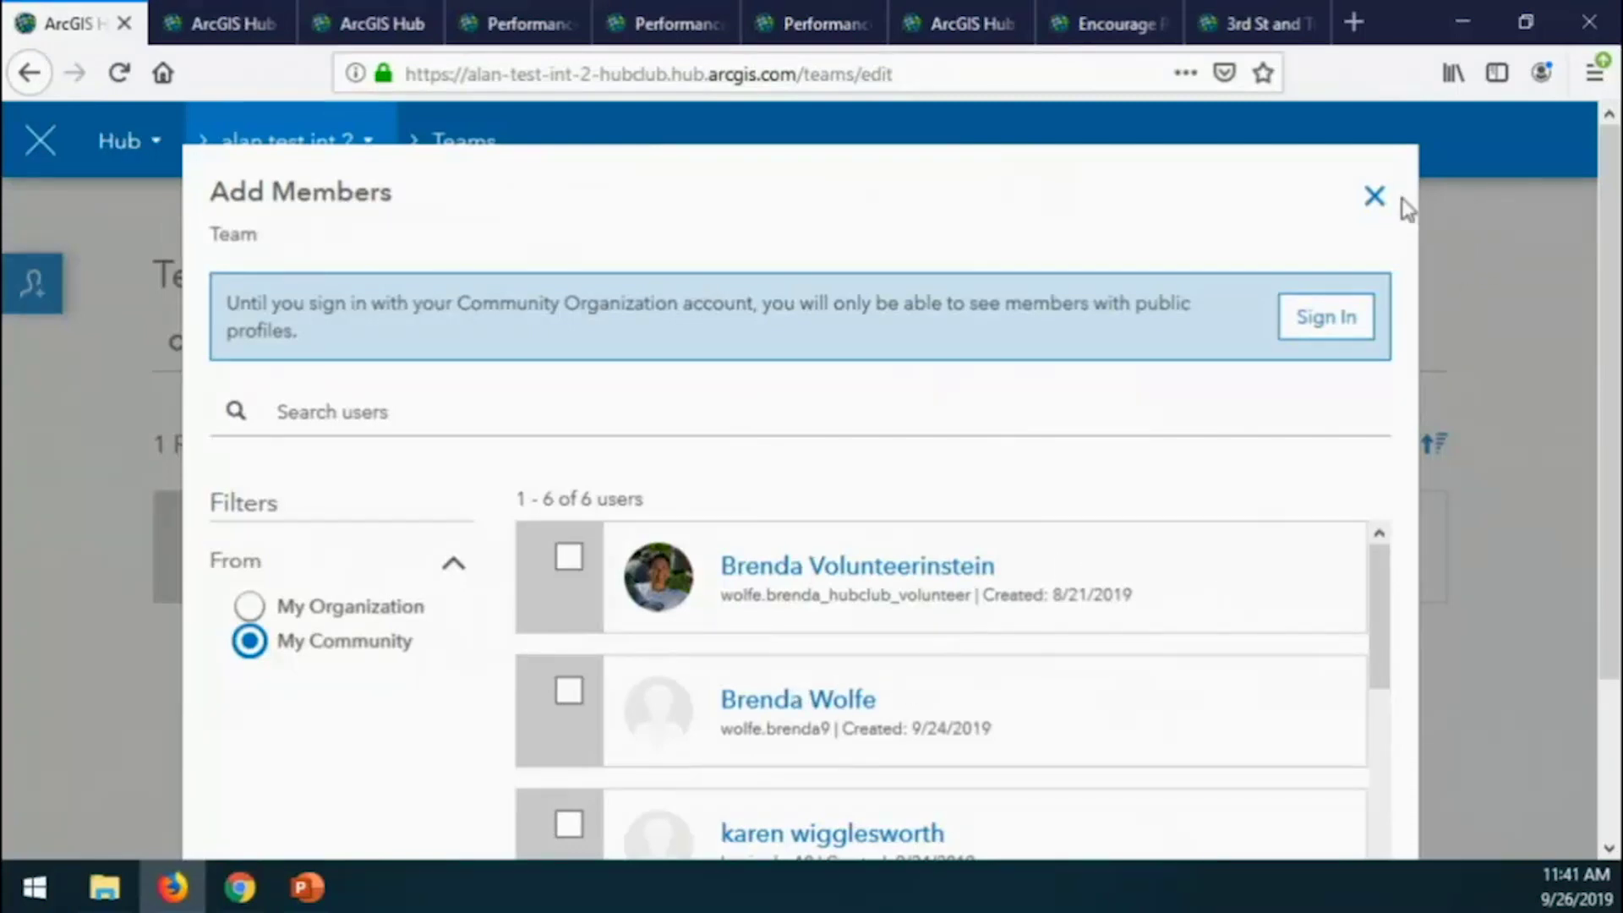
left_click(1372, 197)
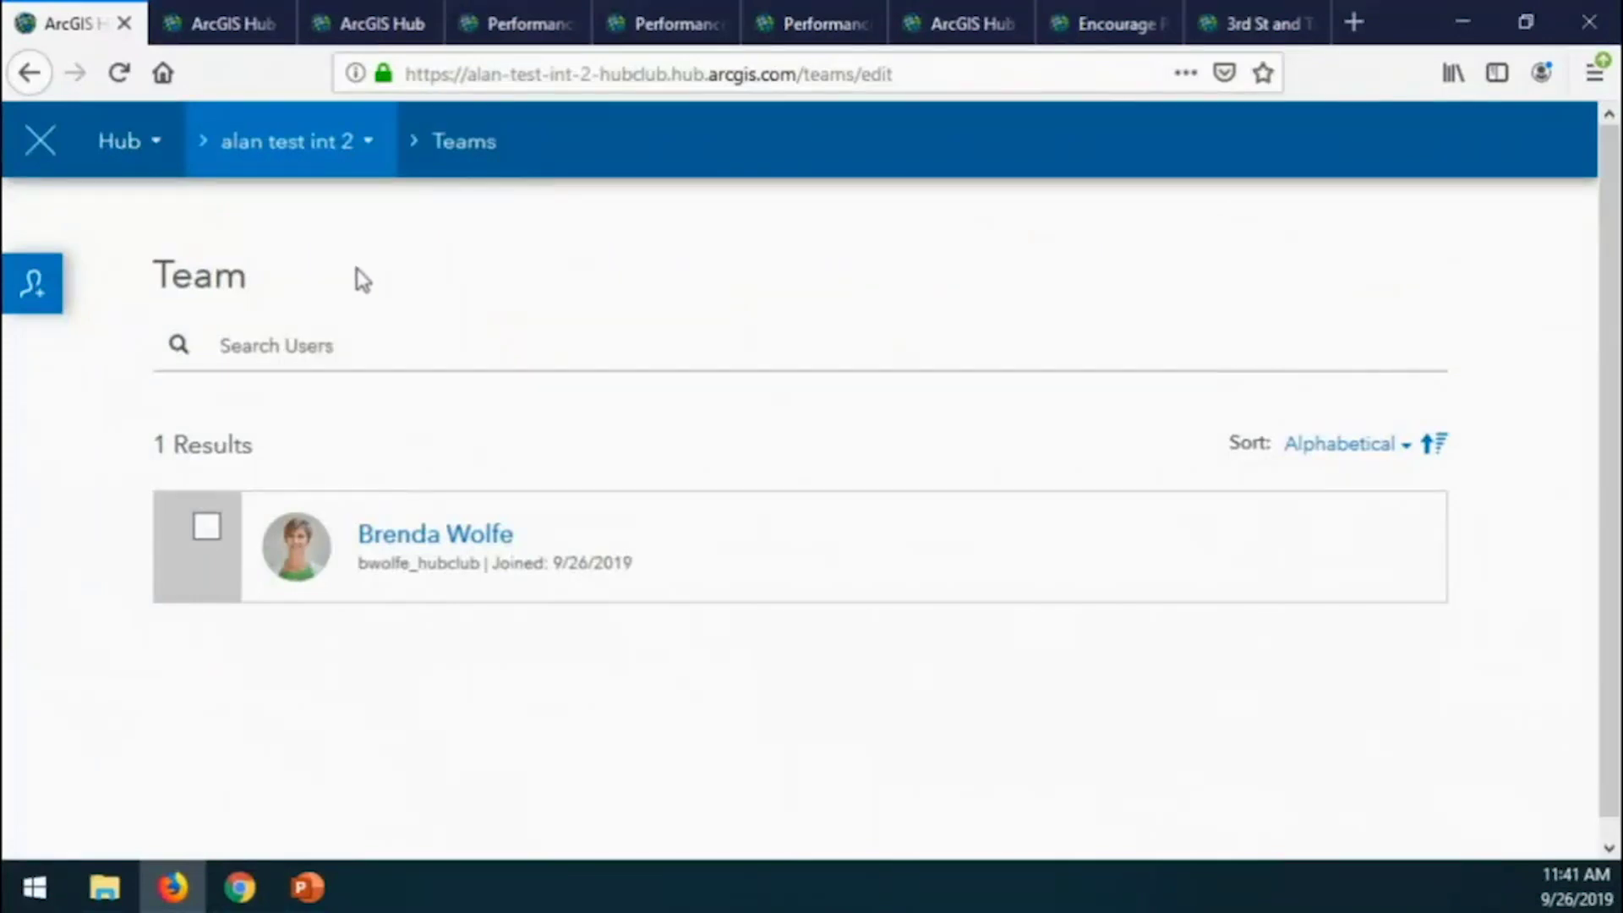
Return from the initiative's Teams page to the Hub Overview.
left_click(155, 150)
left_click(159, 224)
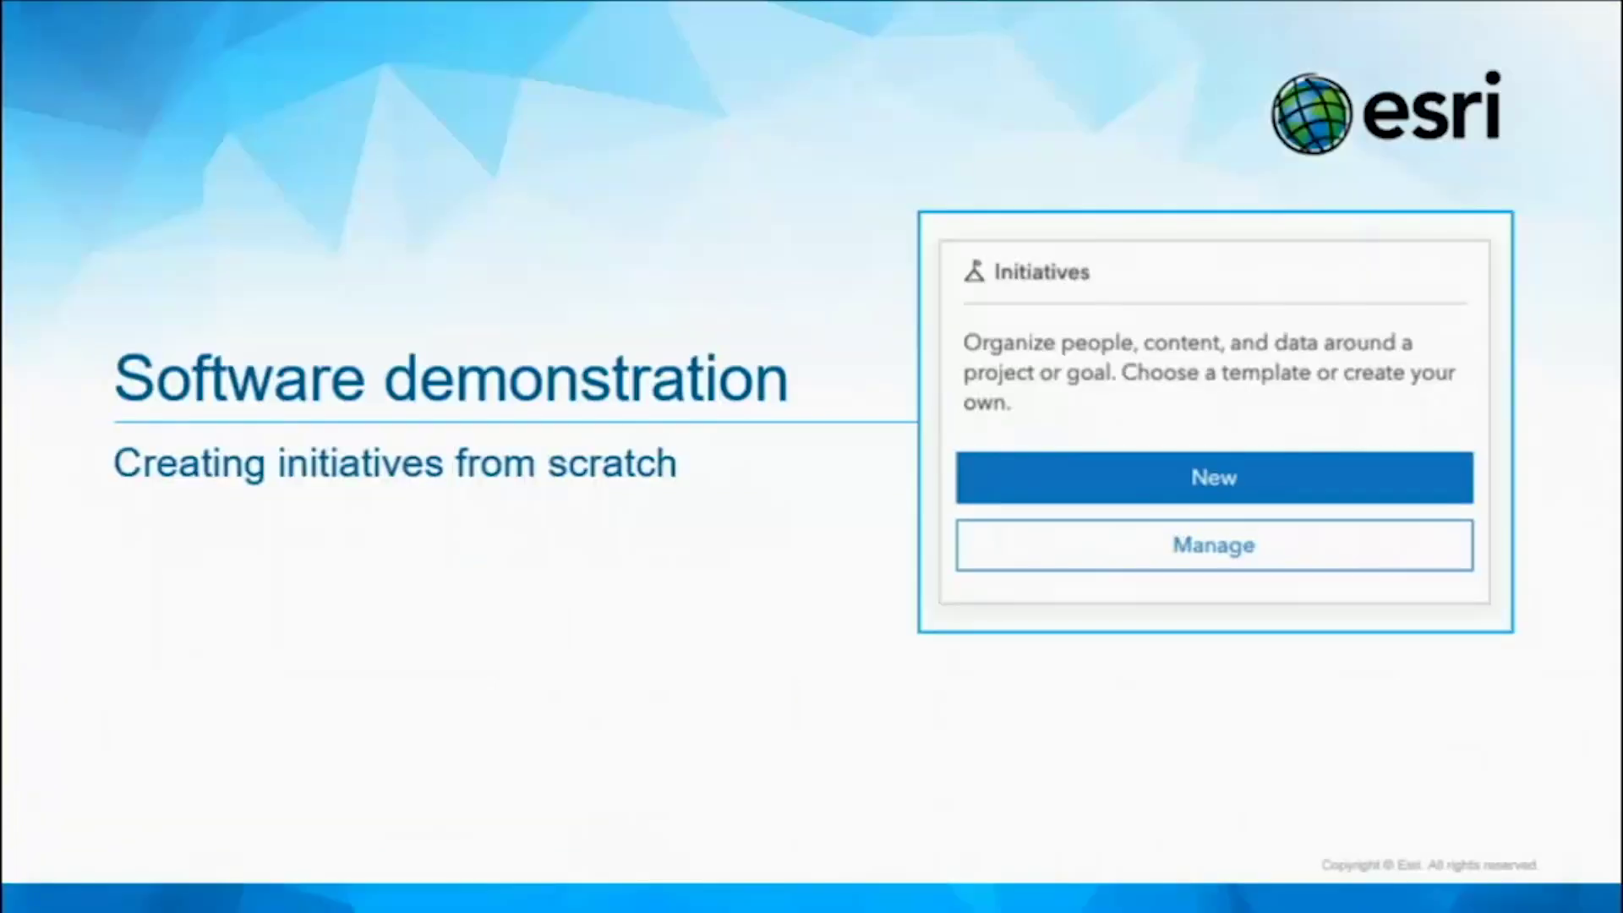
left_click(788, 335)
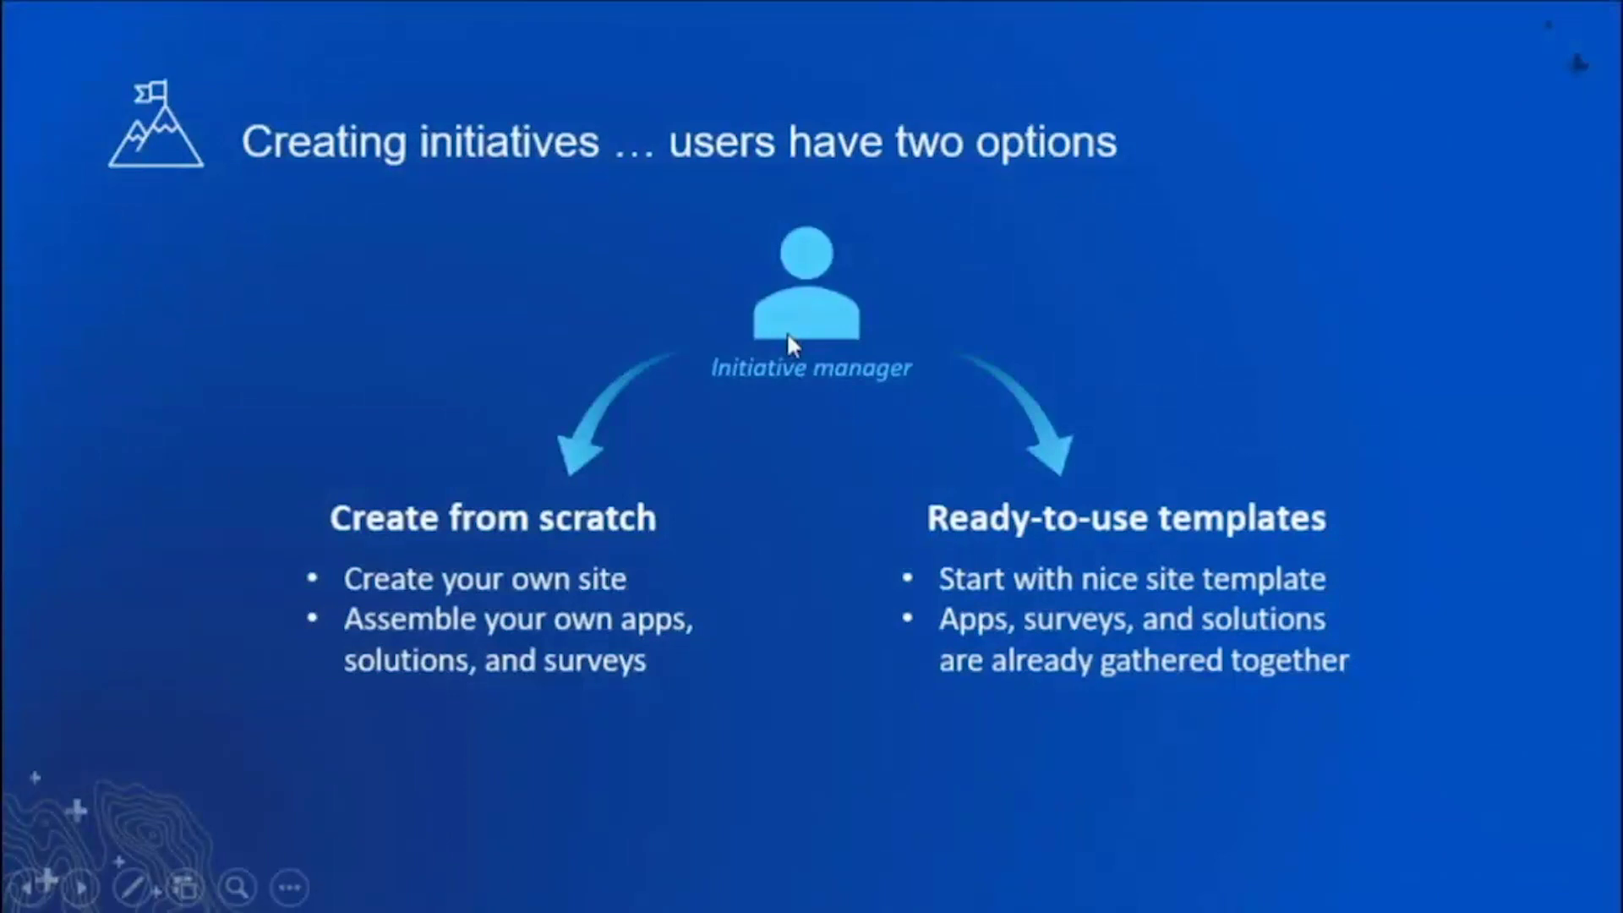
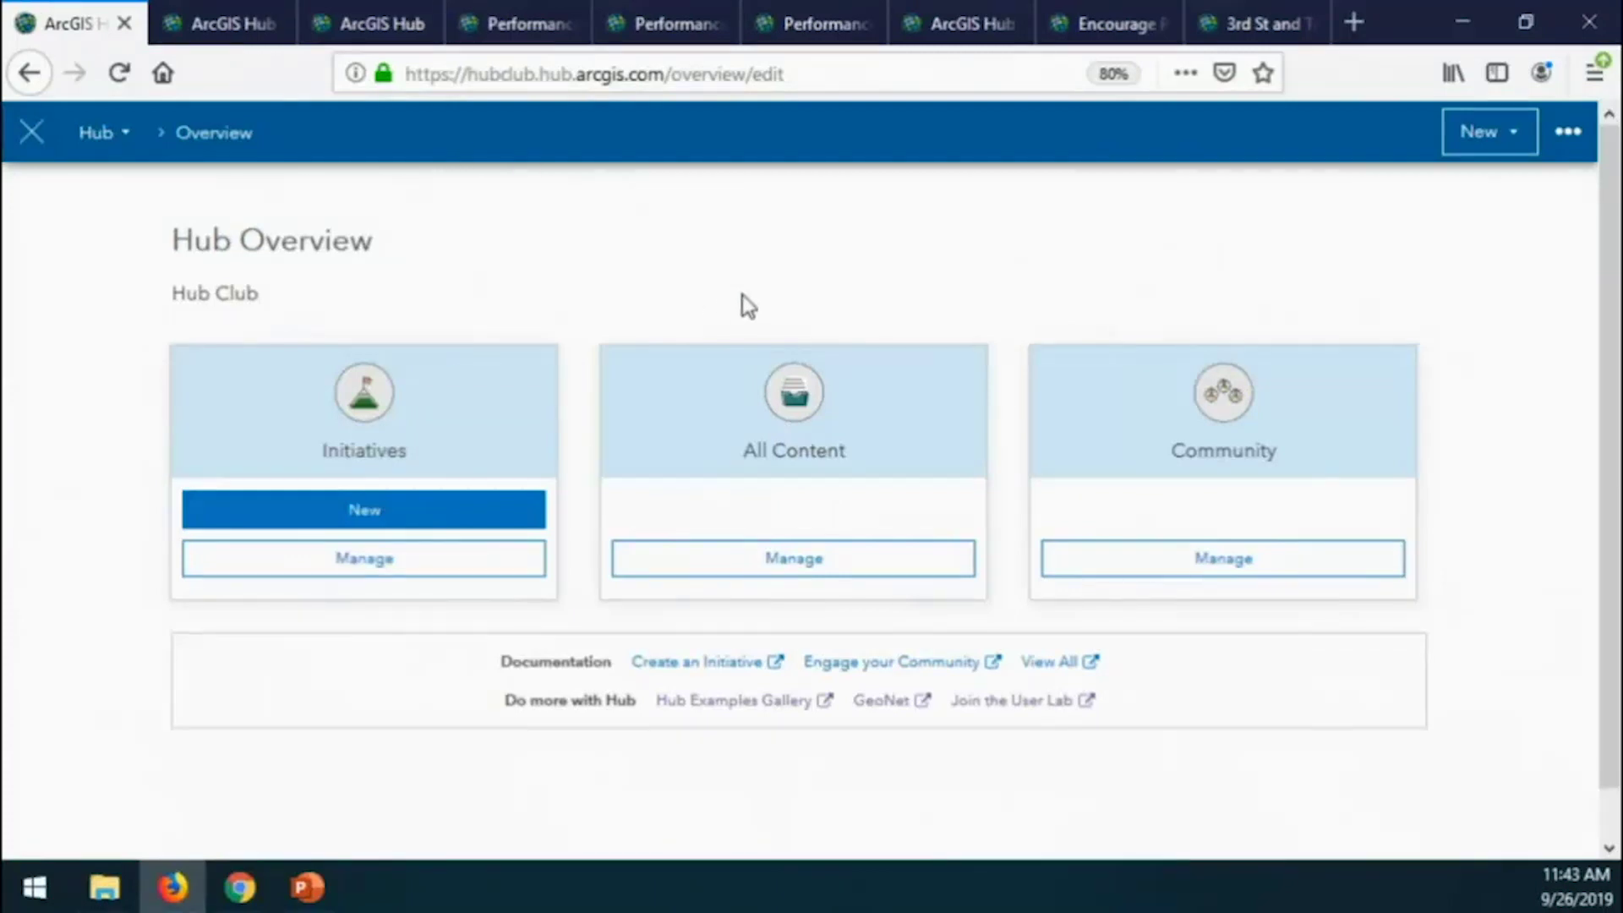
Start another new initiative, browse its template gallery, and review the source filter options and the templates from Esri.
left_click(372, 517)
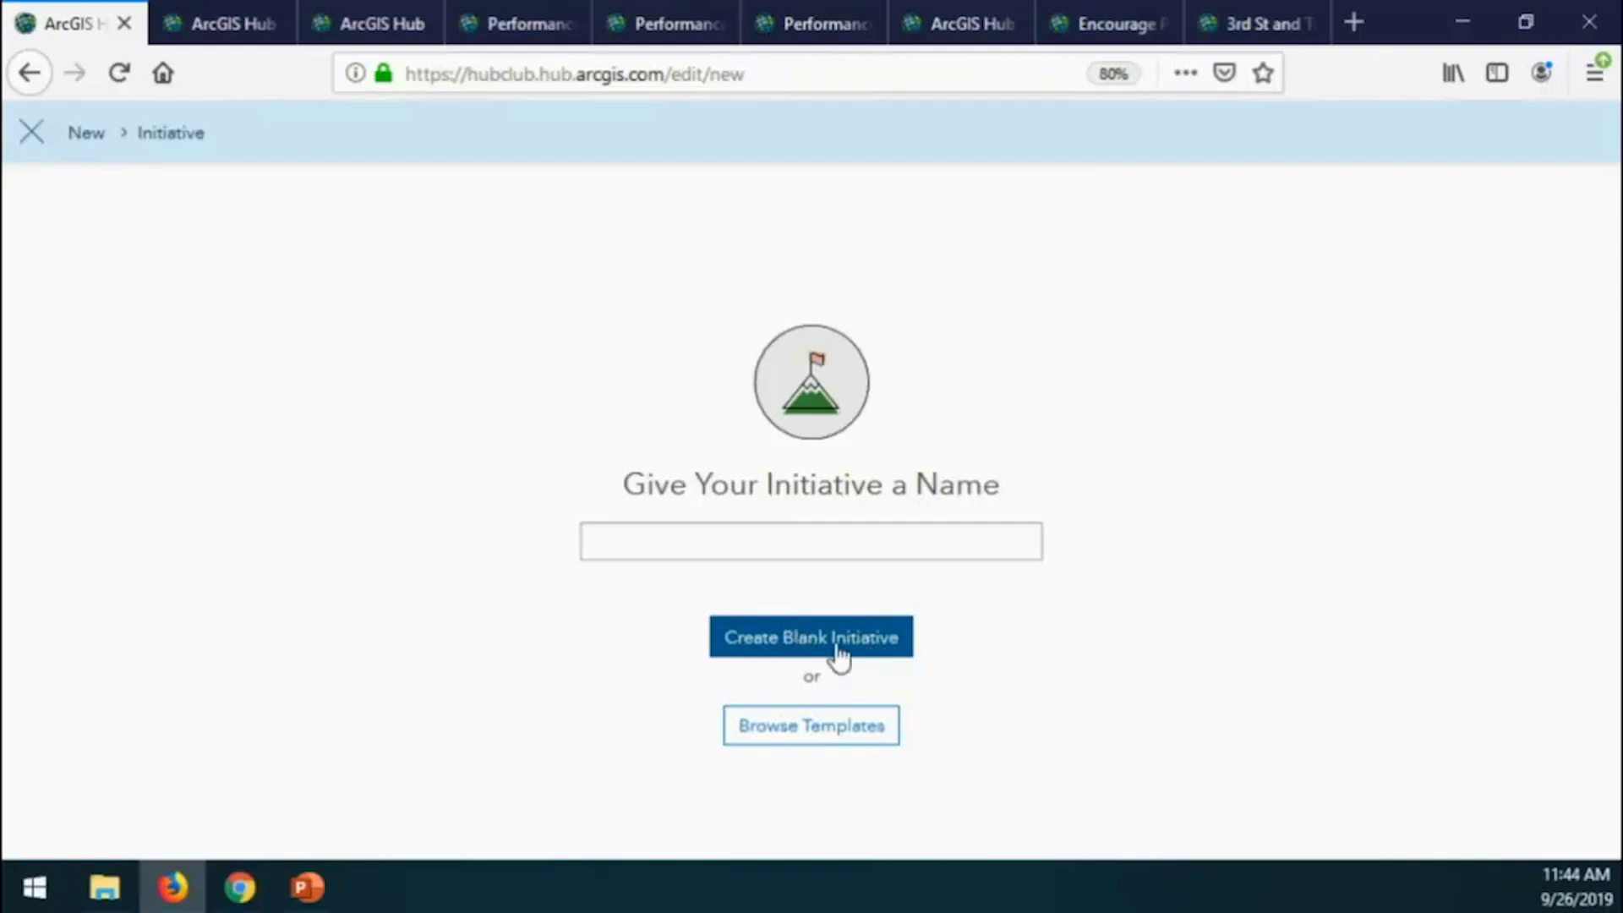
left_click(801, 740)
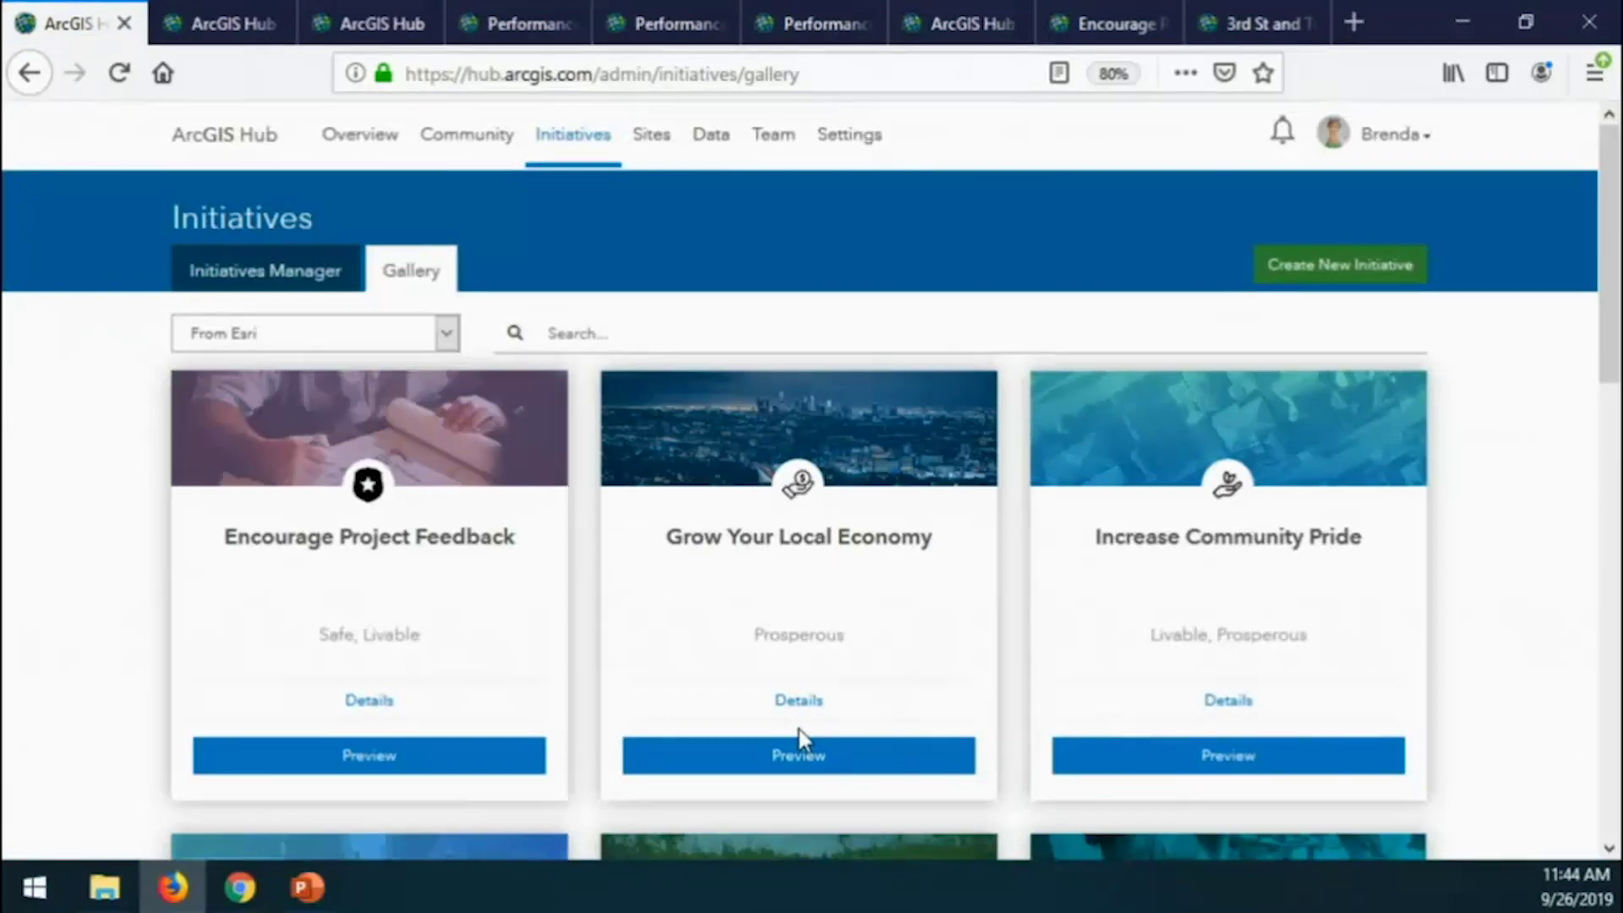
left_click(446, 334)
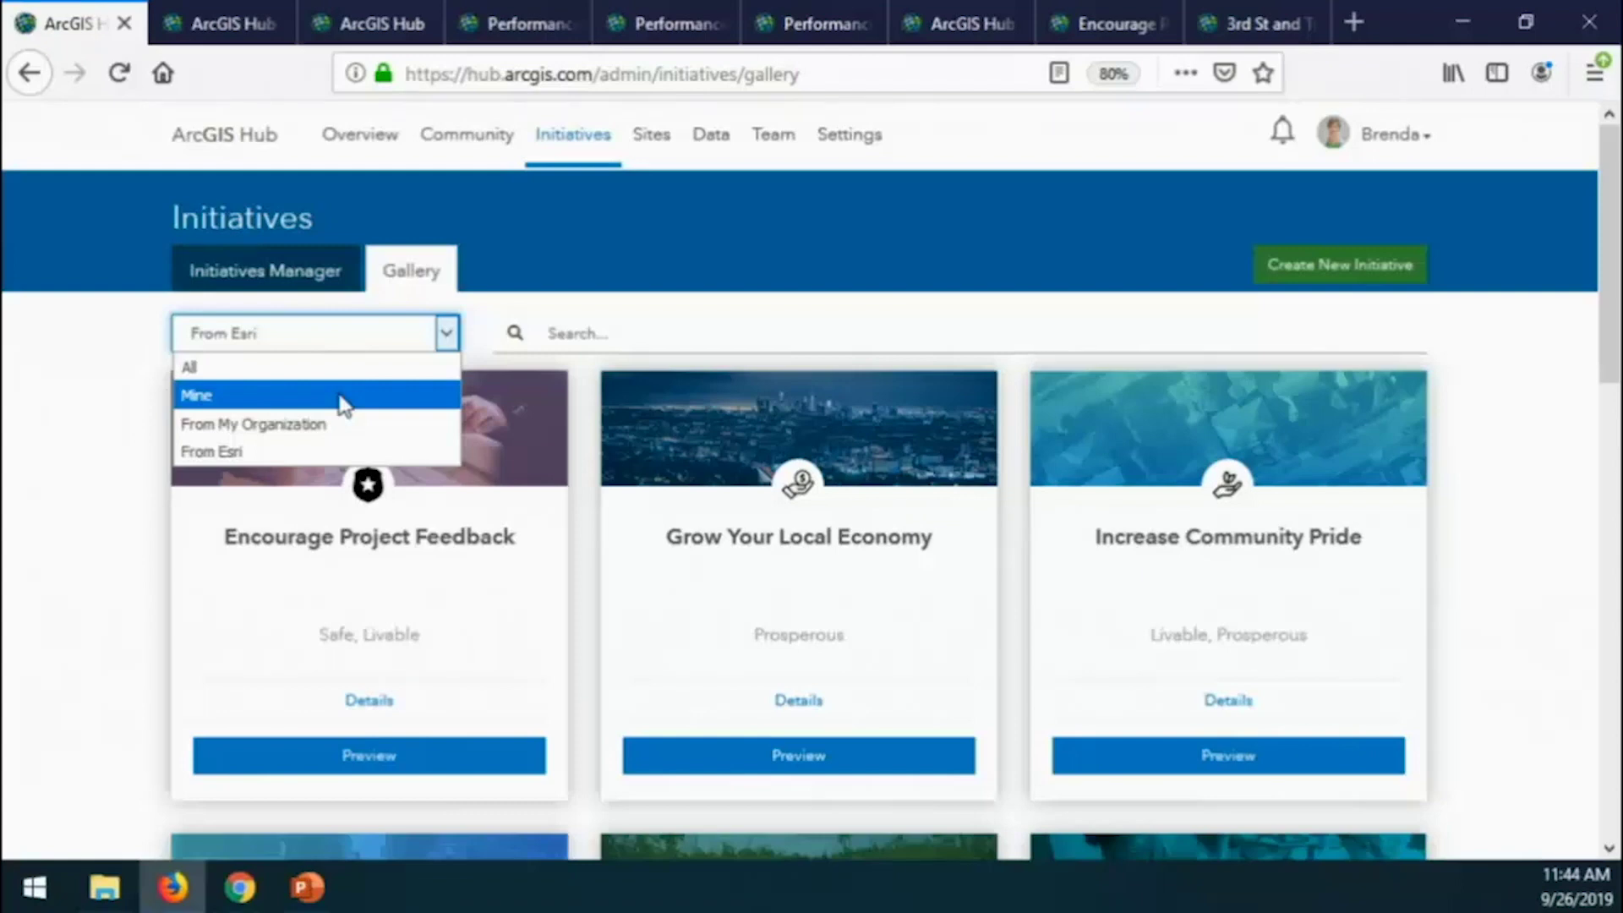
left_click(571, 234)
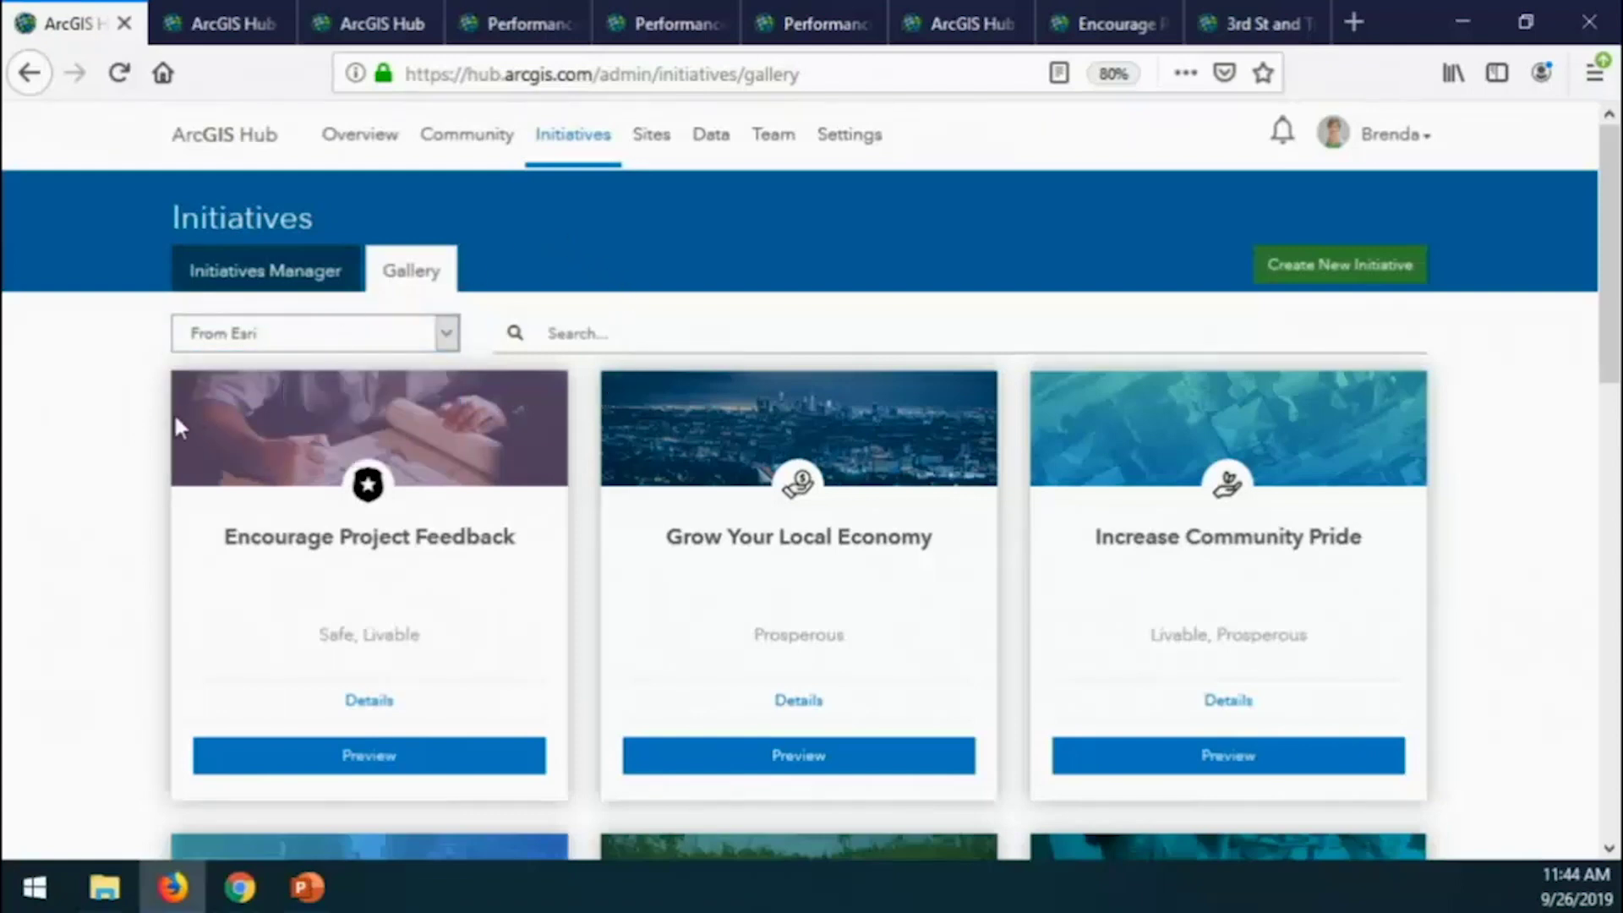
scroll(120, 461, "down", 3)
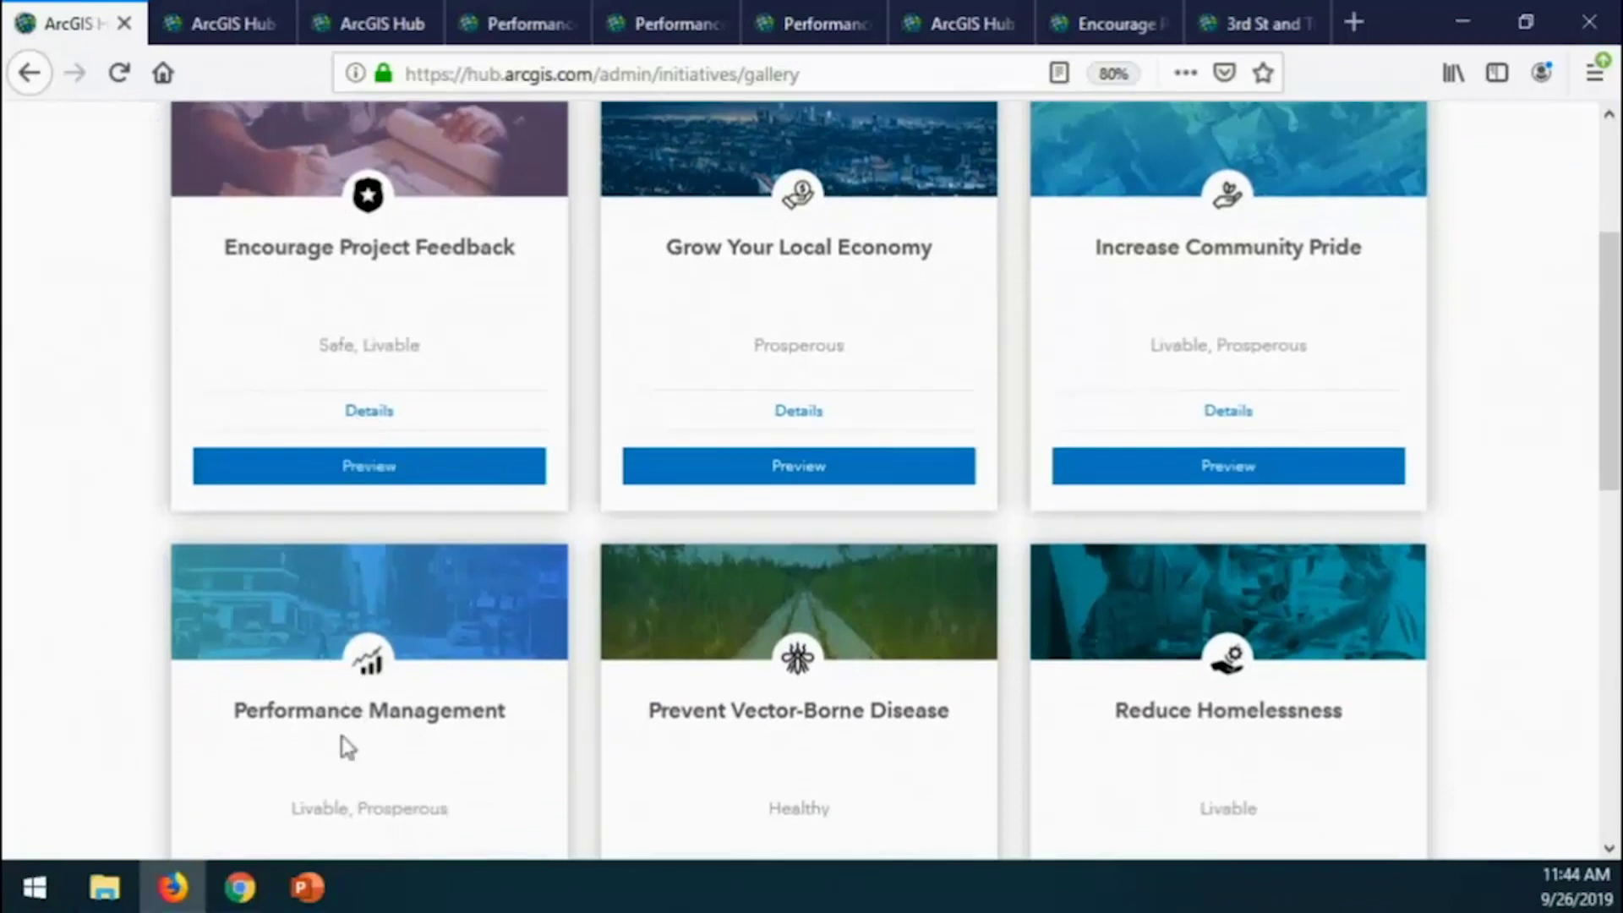
left_click_drag(1607, 473, 1609, 324)
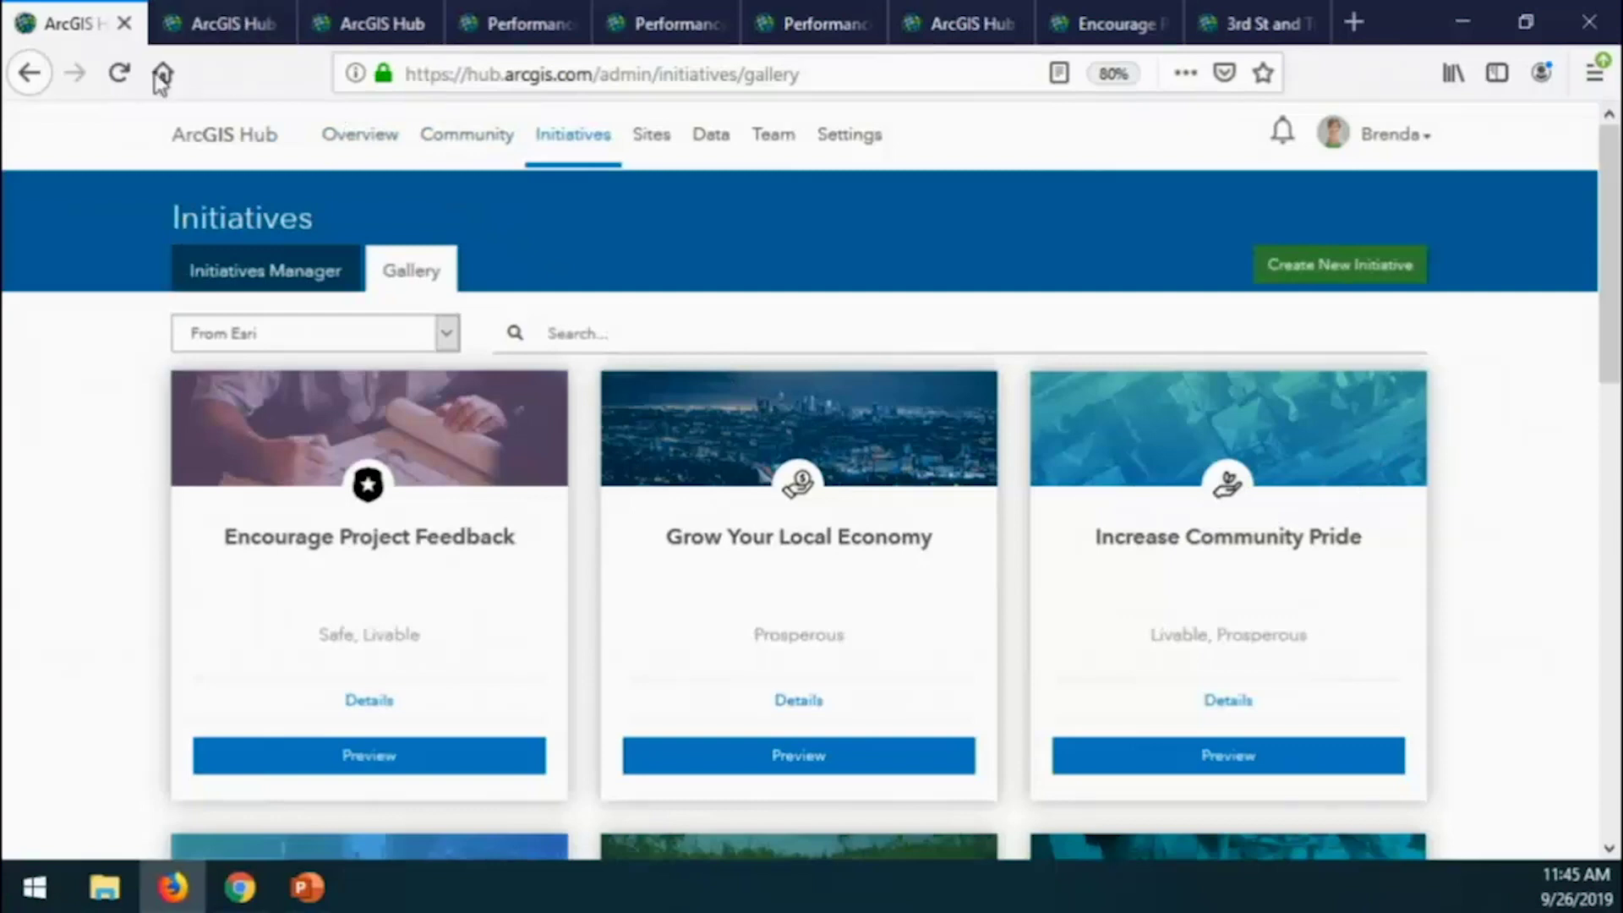
Open the Performance Management template's details and examine its description, categories and the Educate the Community step.
left_click(210, 27)
left_click(368, 28)
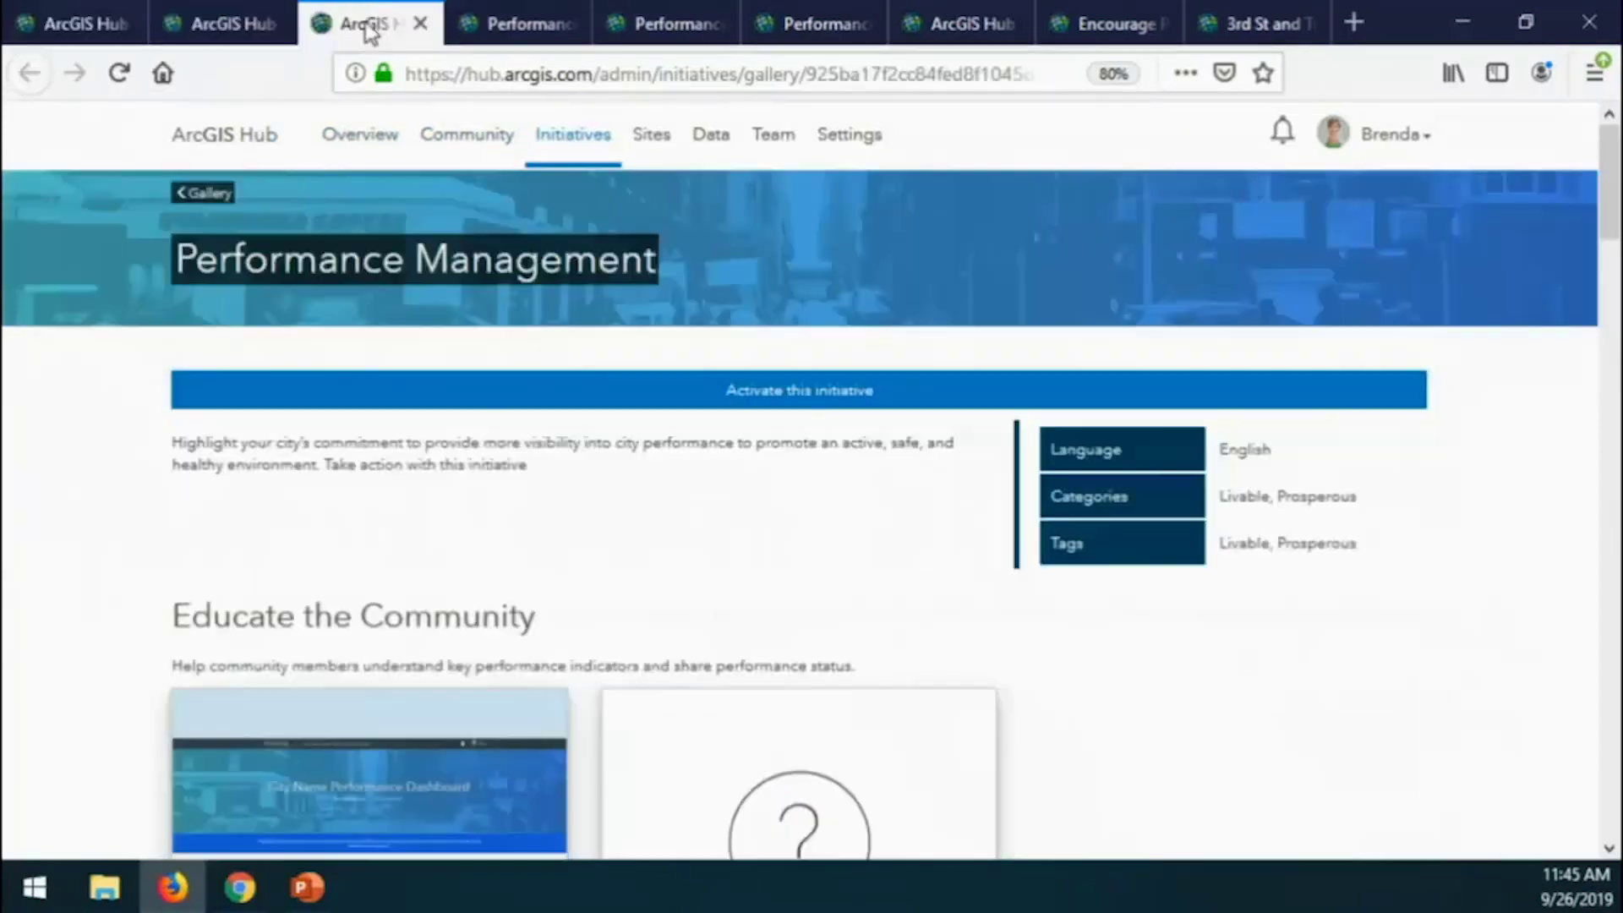
scroll(34, 377, "down", 3)
scroll(43, 372, "up", 3)
scroll(53, 353, "down", 3)
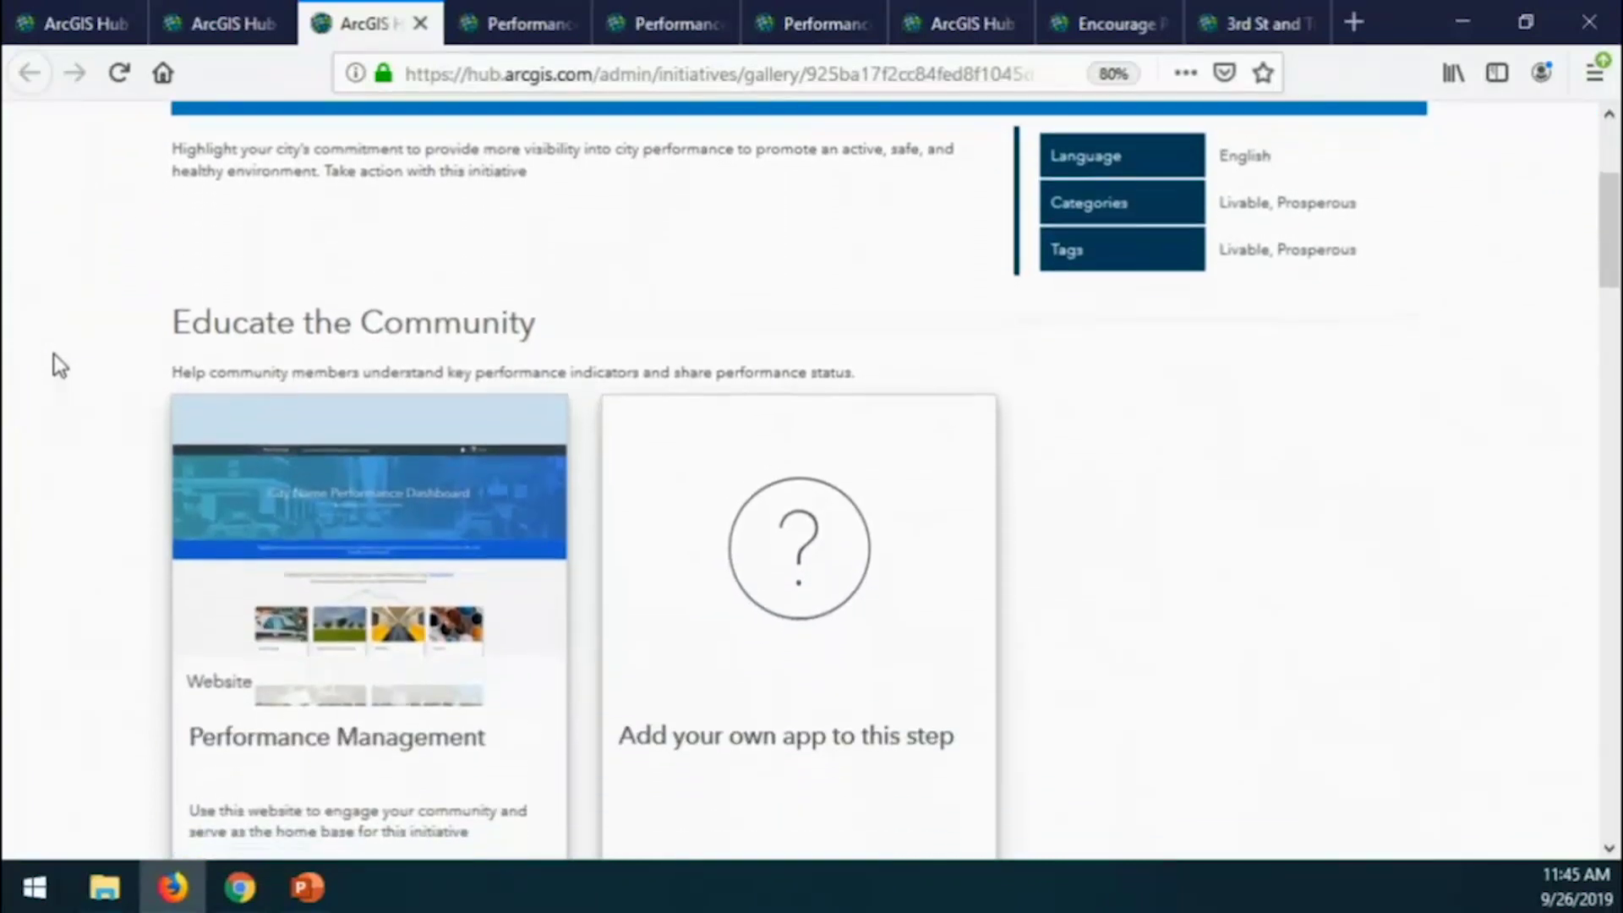
scroll(59, 365, "down", 2)
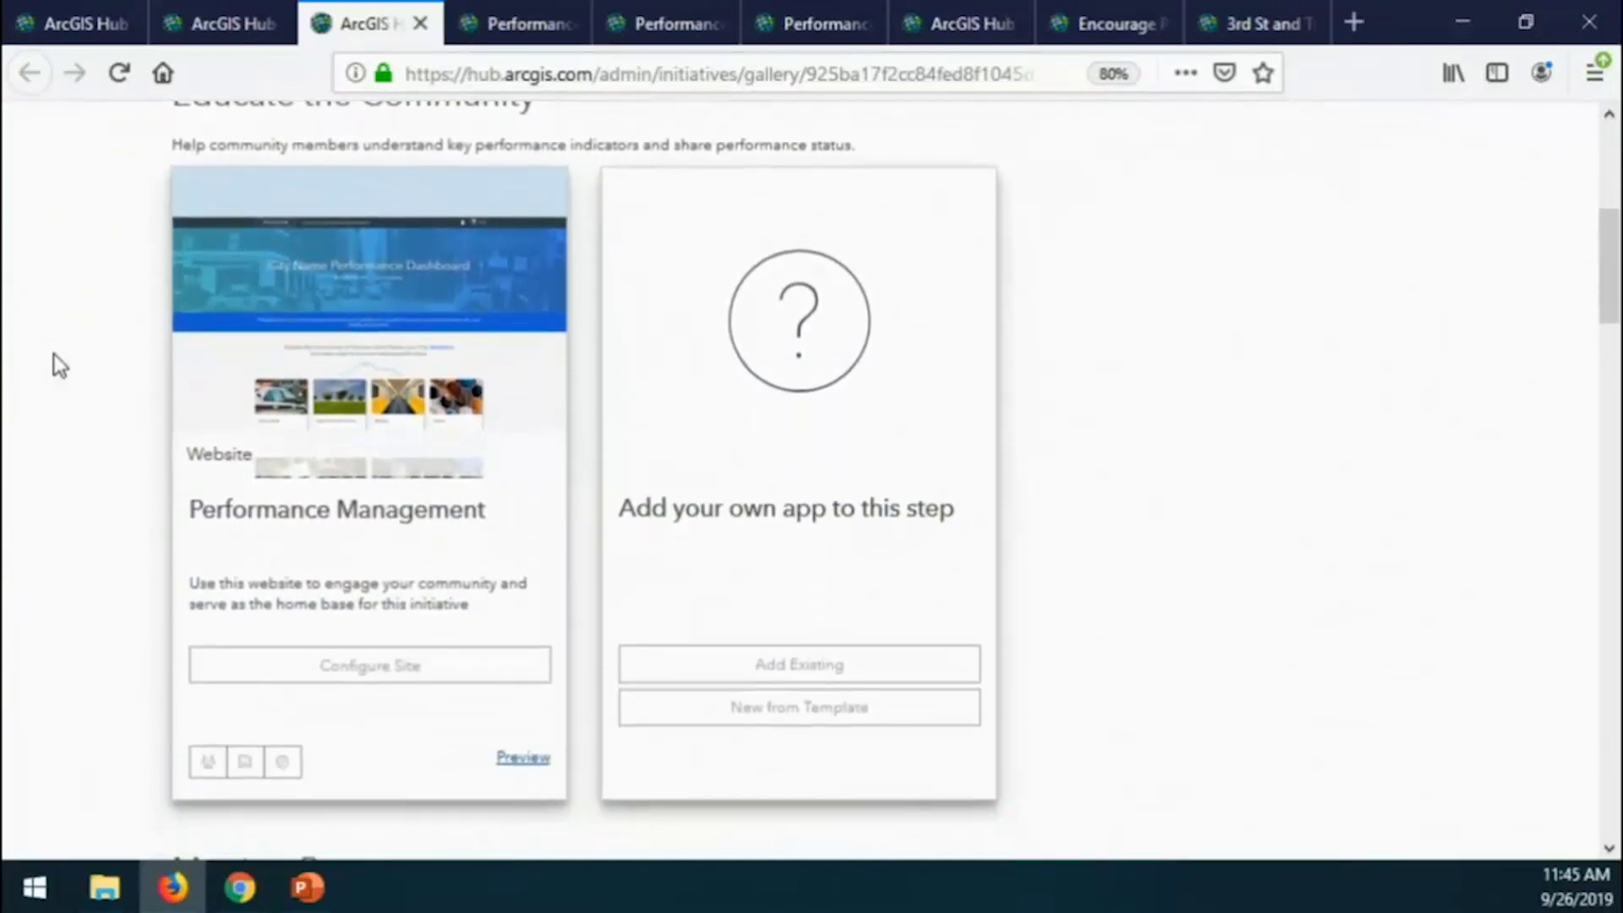
scroll(54, 353, "down", 1)
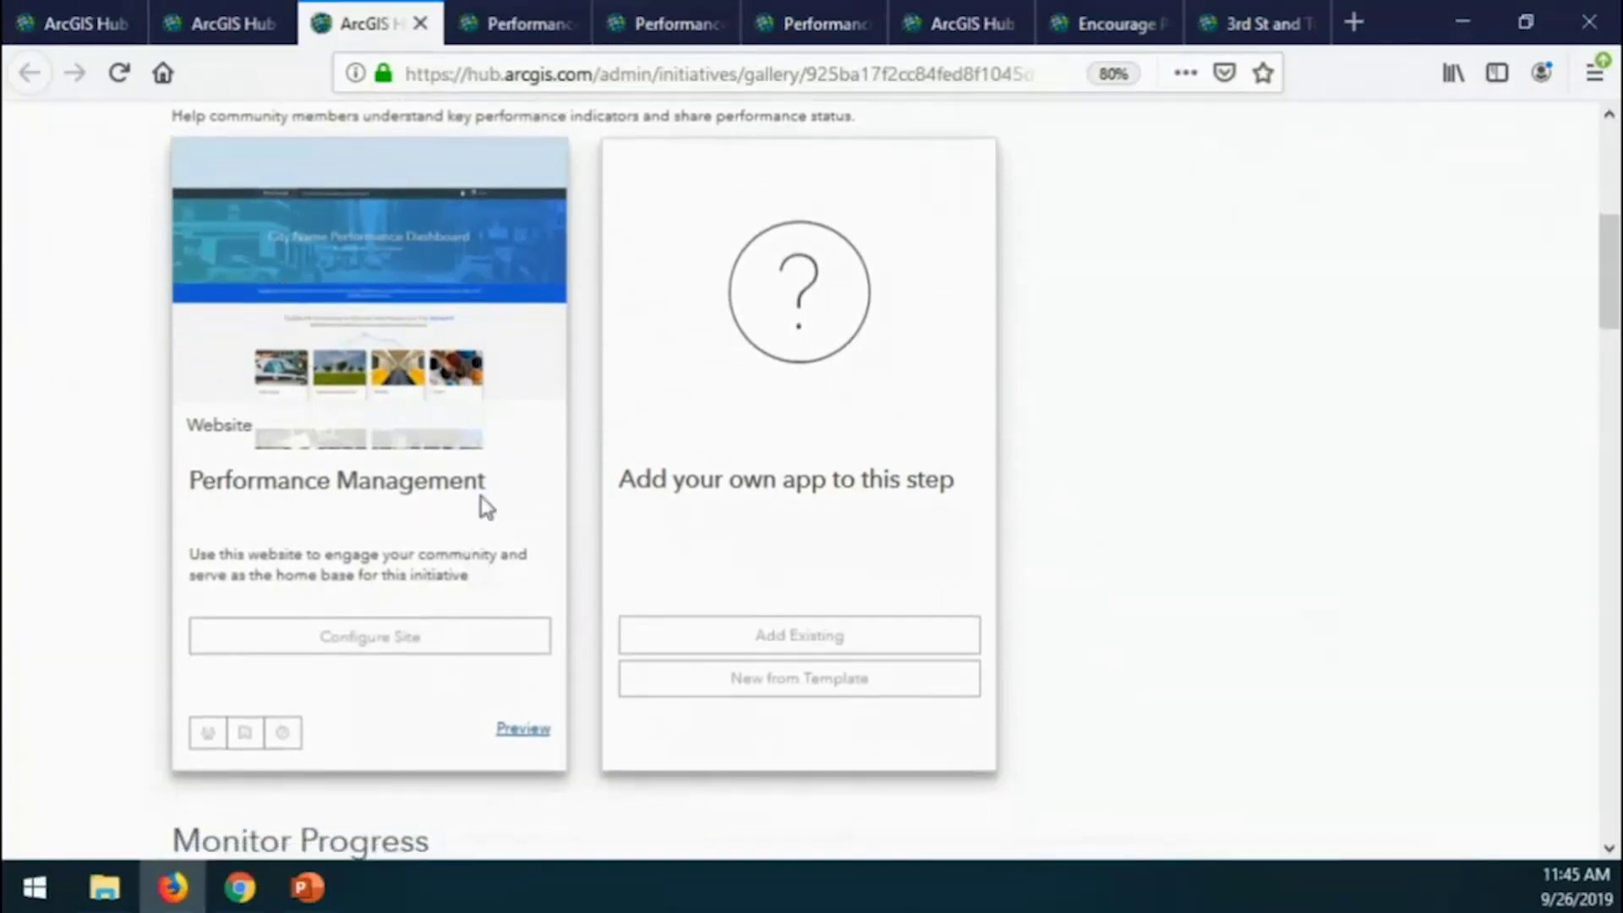
scroll(84, 464, "down", 2)
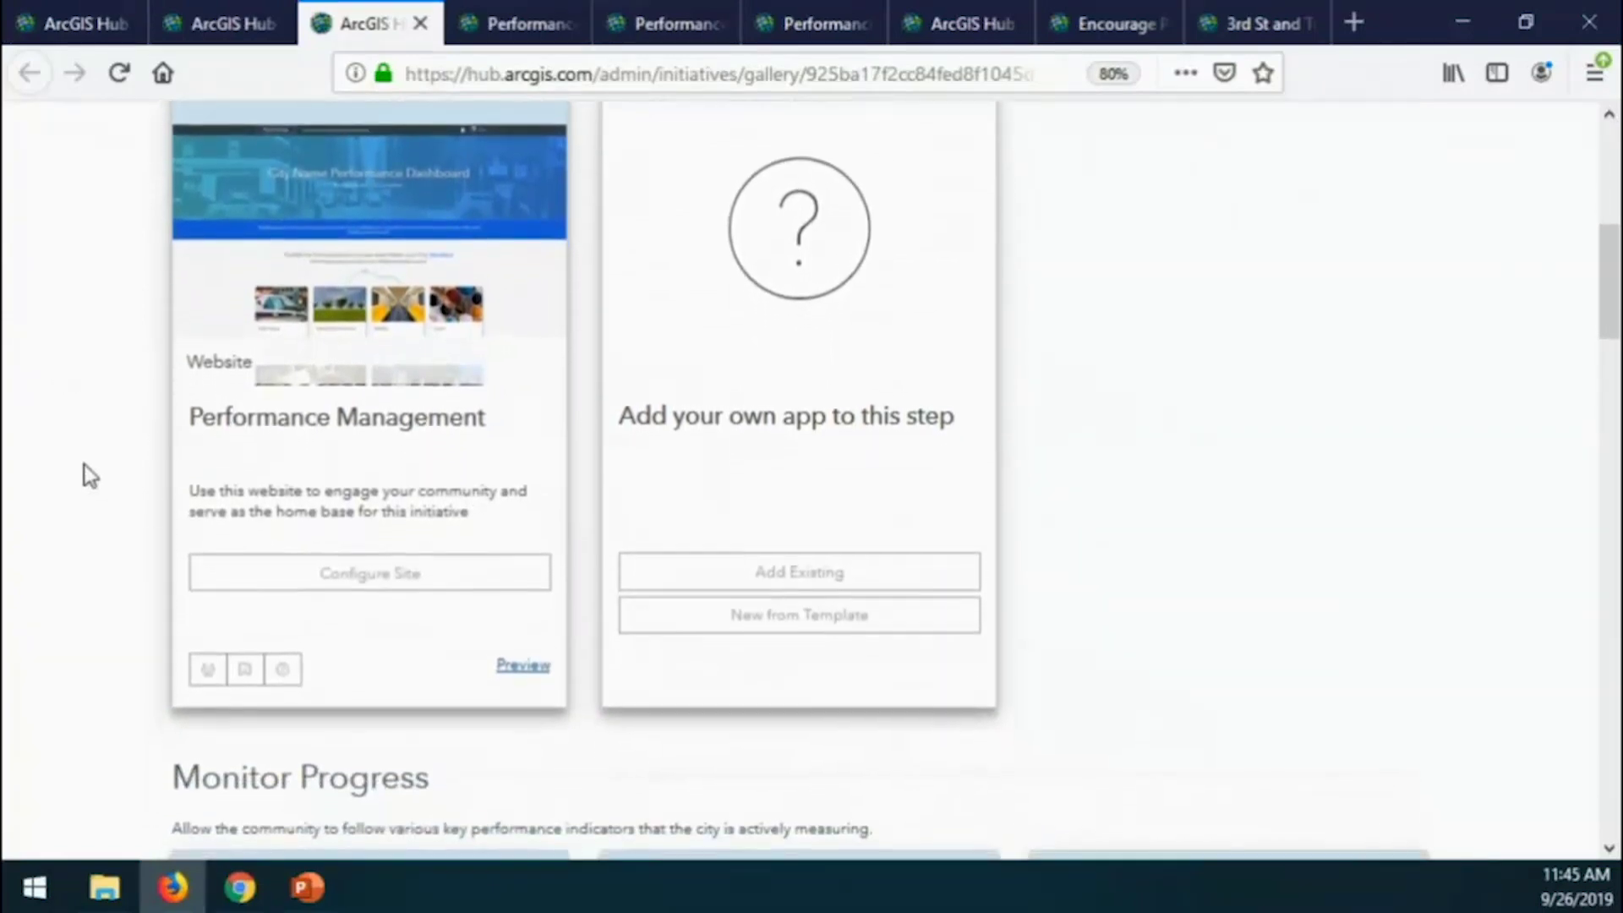
scroll(84, 464, "down", 1)
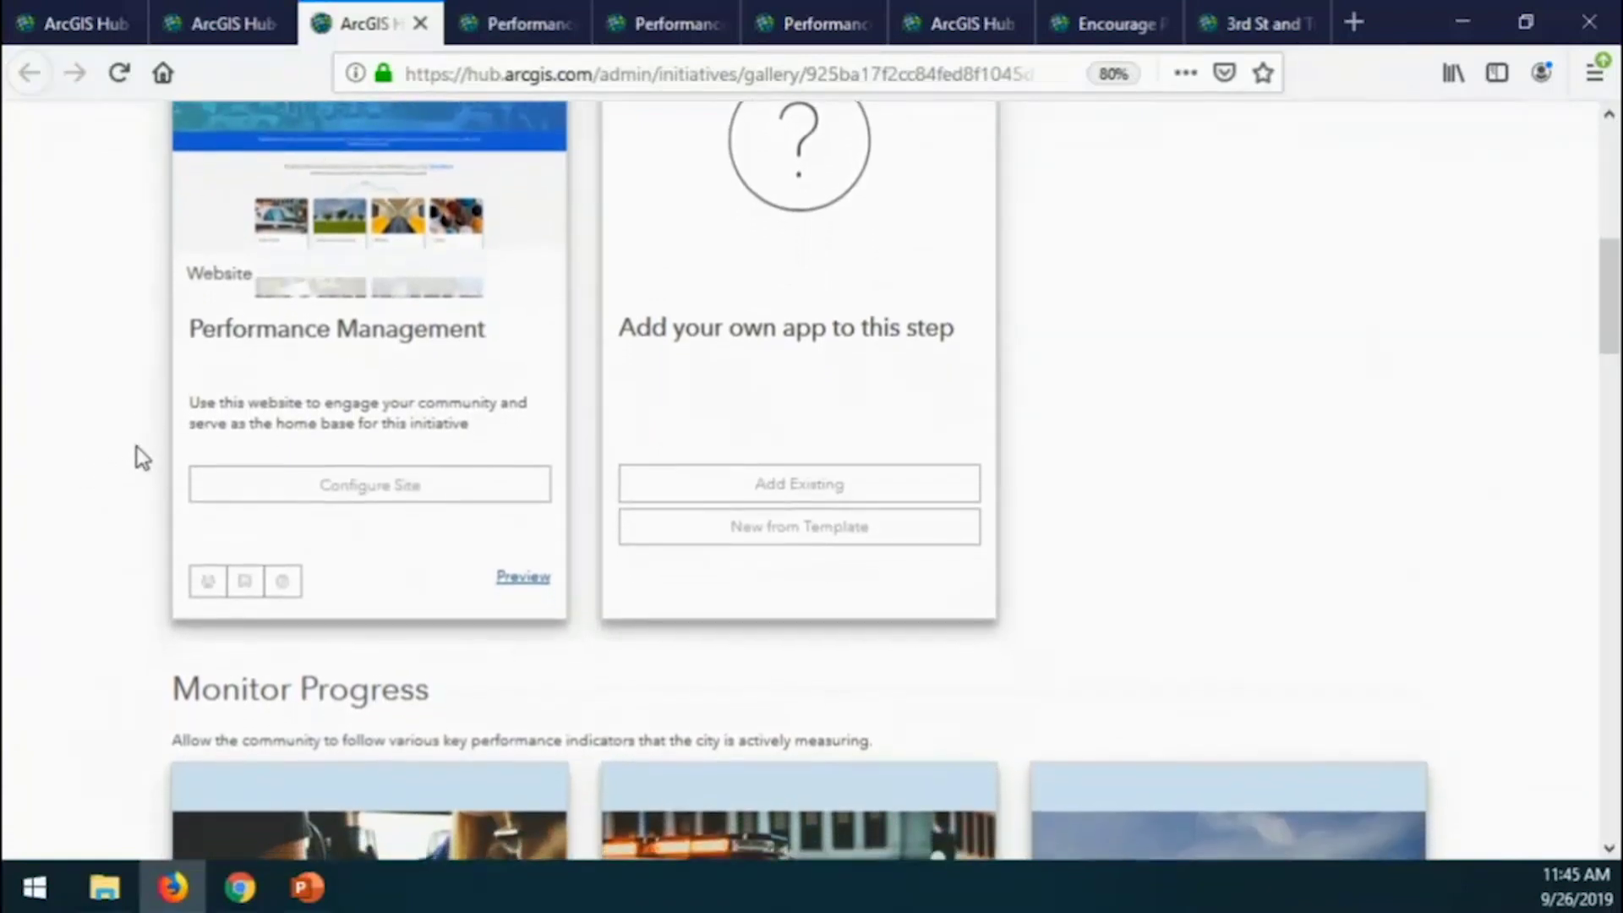
Review the template's Monitor Progress webpages and the Share Your Feedback survey under Give the Community a Voice.
scroll(131, 456, "down", 5)
scroll(127, 445, "down", 1)
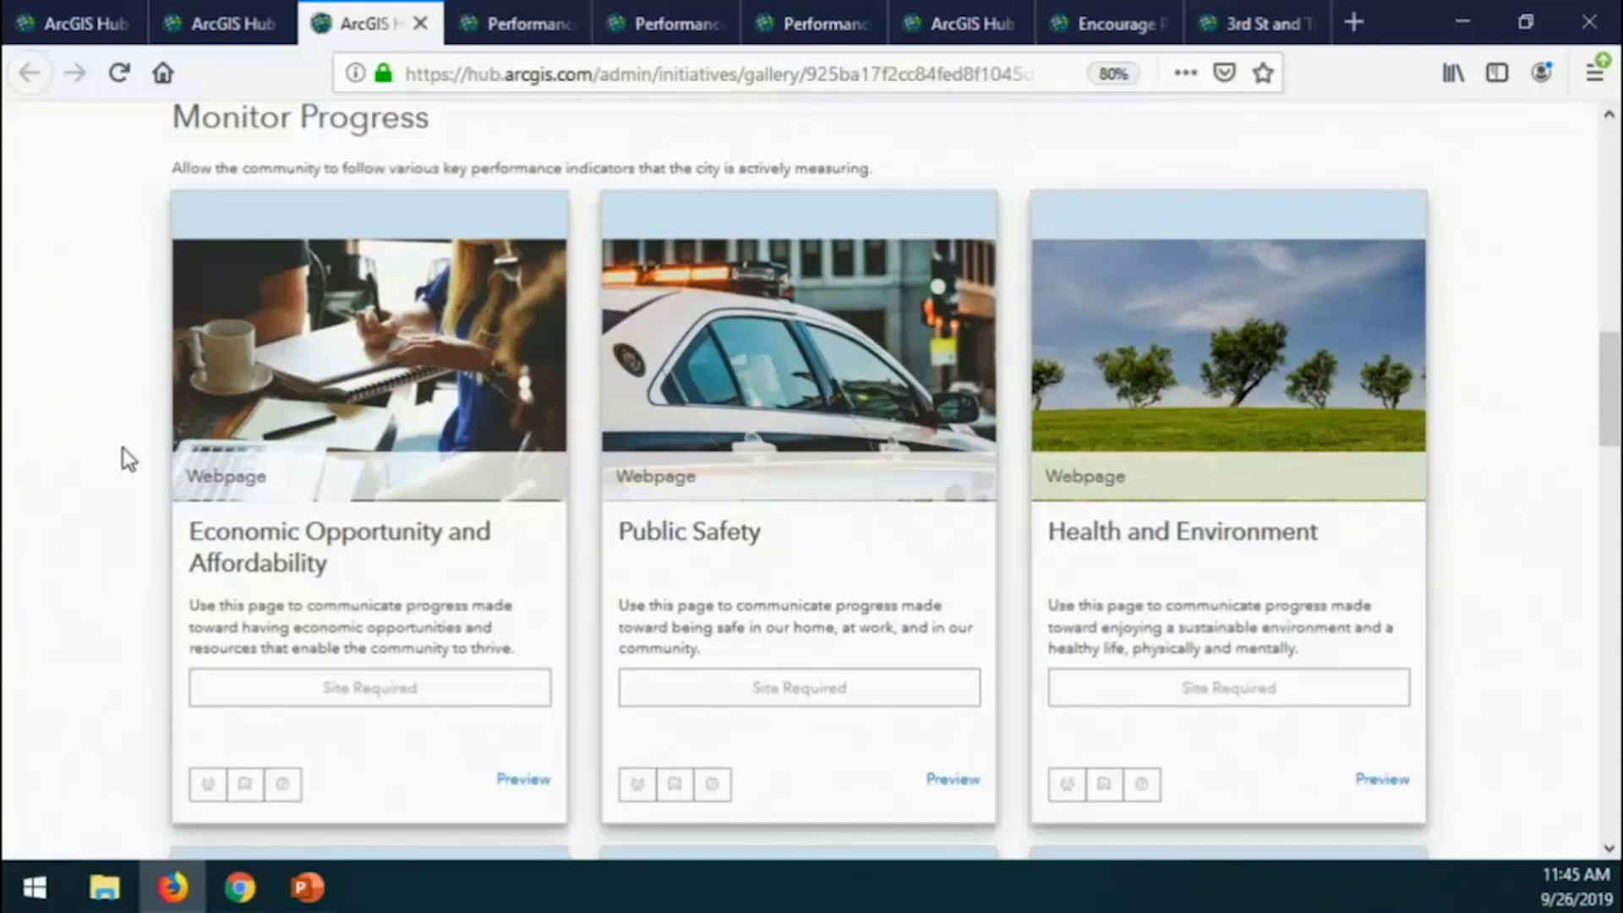
scroll(124, 450, "down", 1)
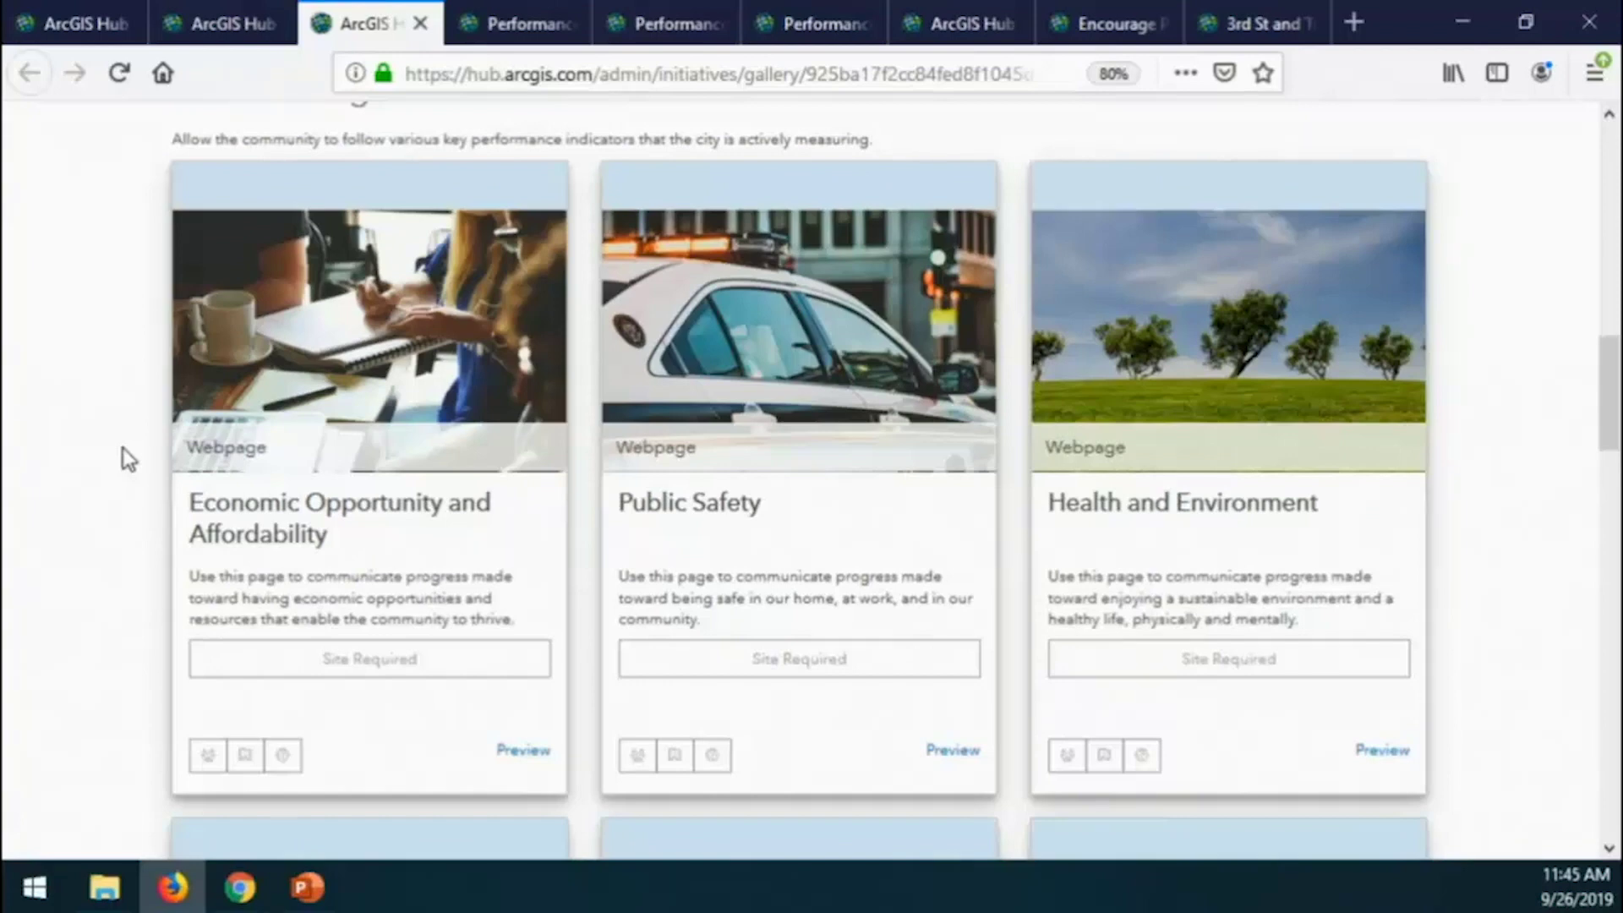
scroll(124, 450, "down", 3)
scroll(123, 448, "down", 4)
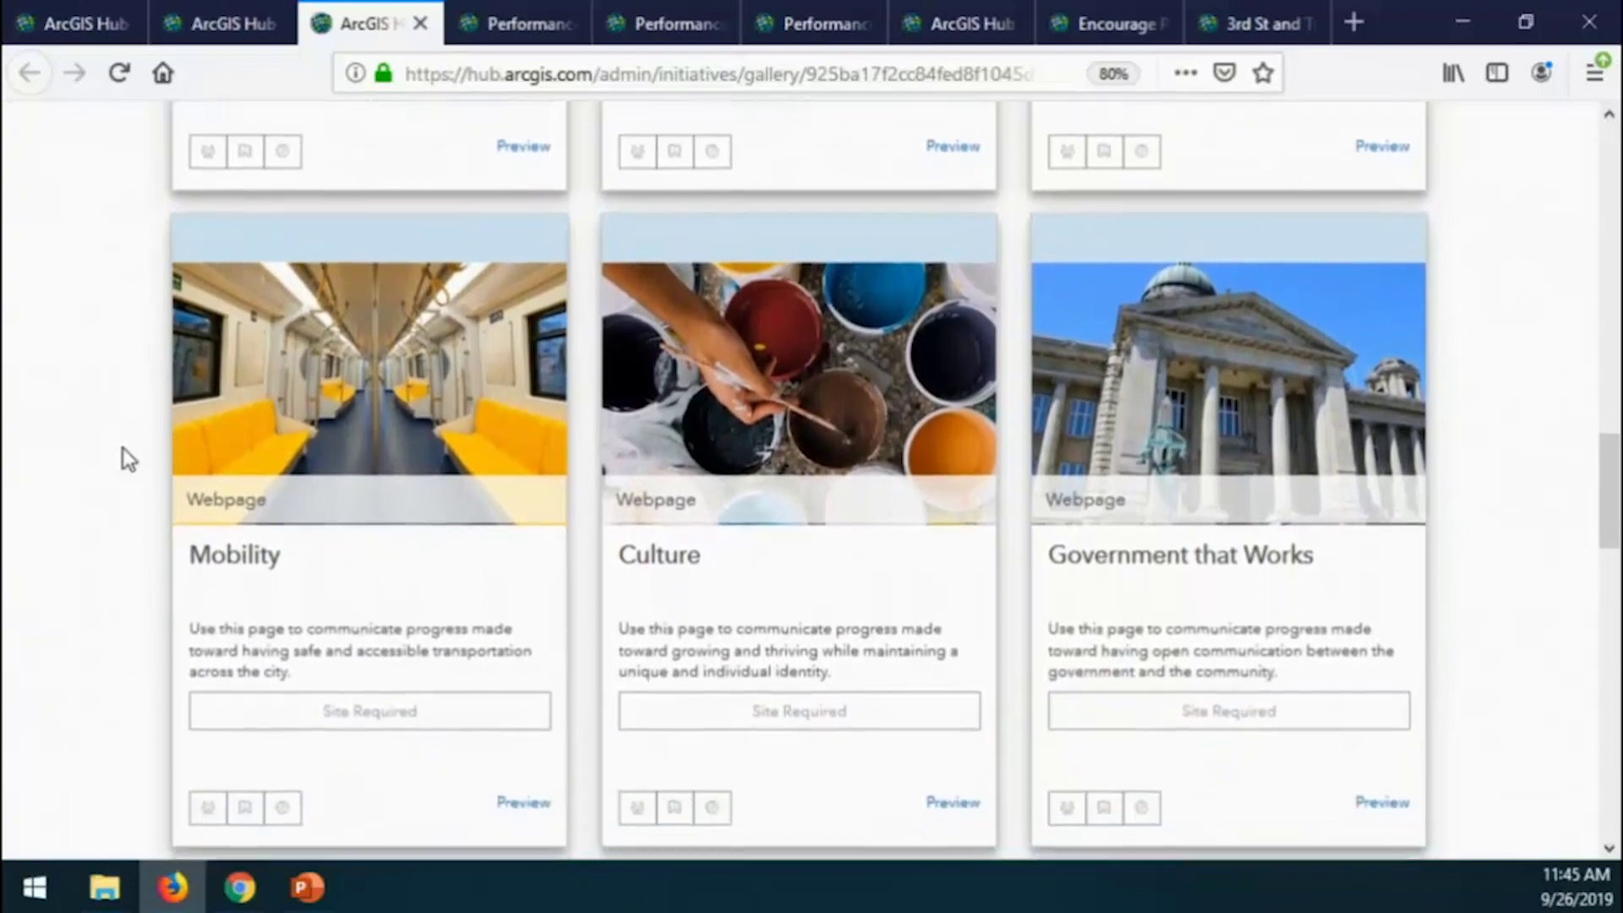
scroll(123, 448, "down", 3)
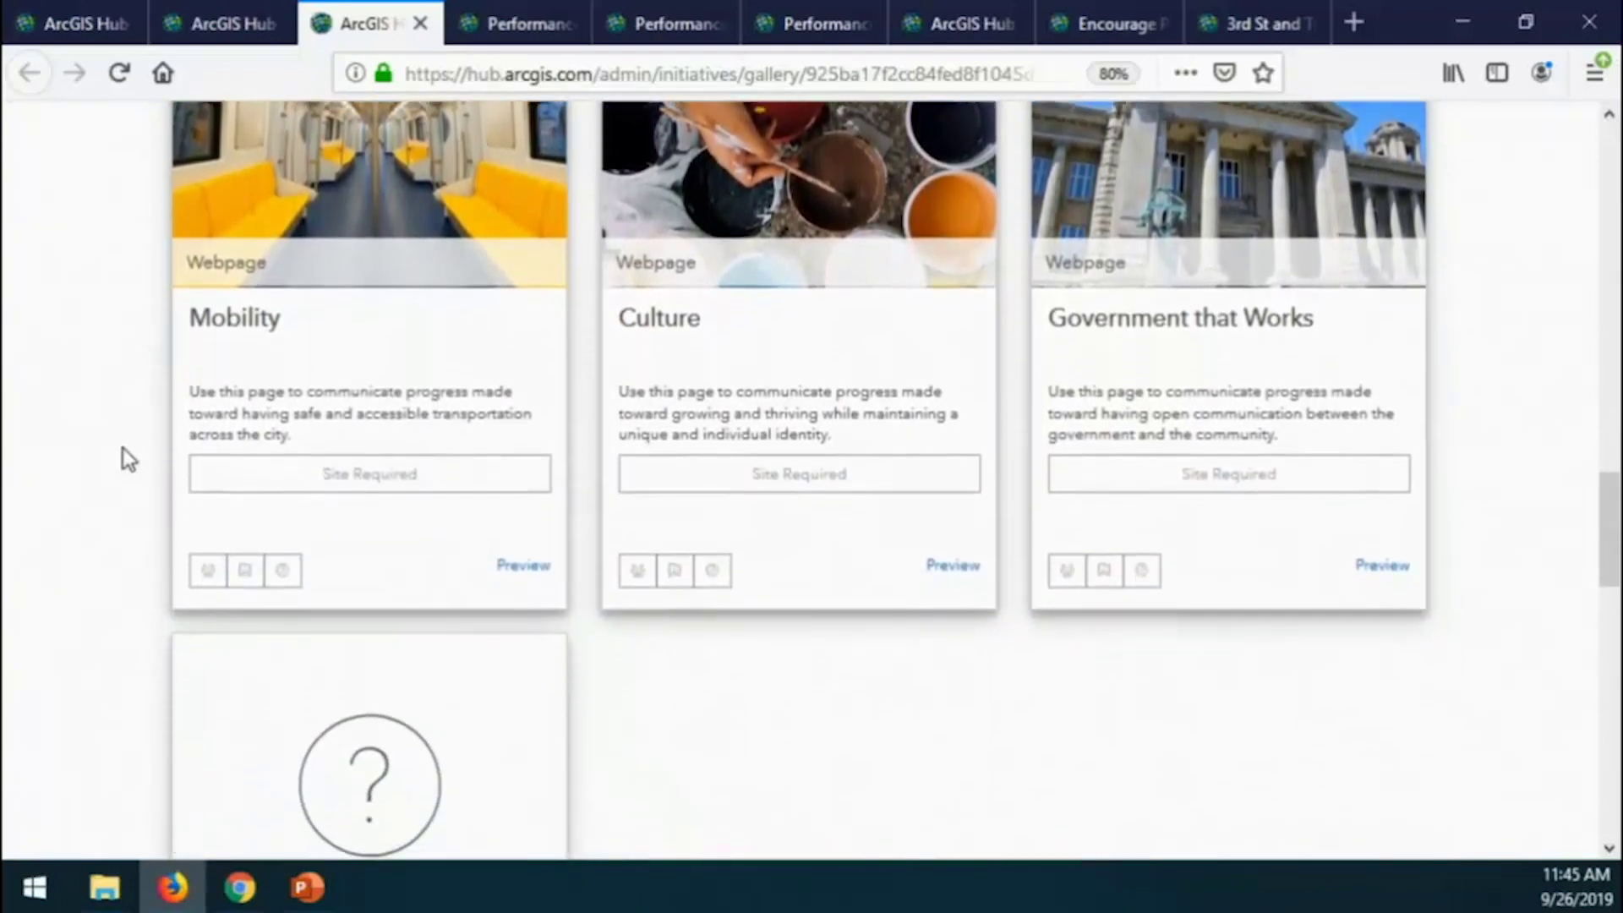
scroll(123, 448, "down", 3)
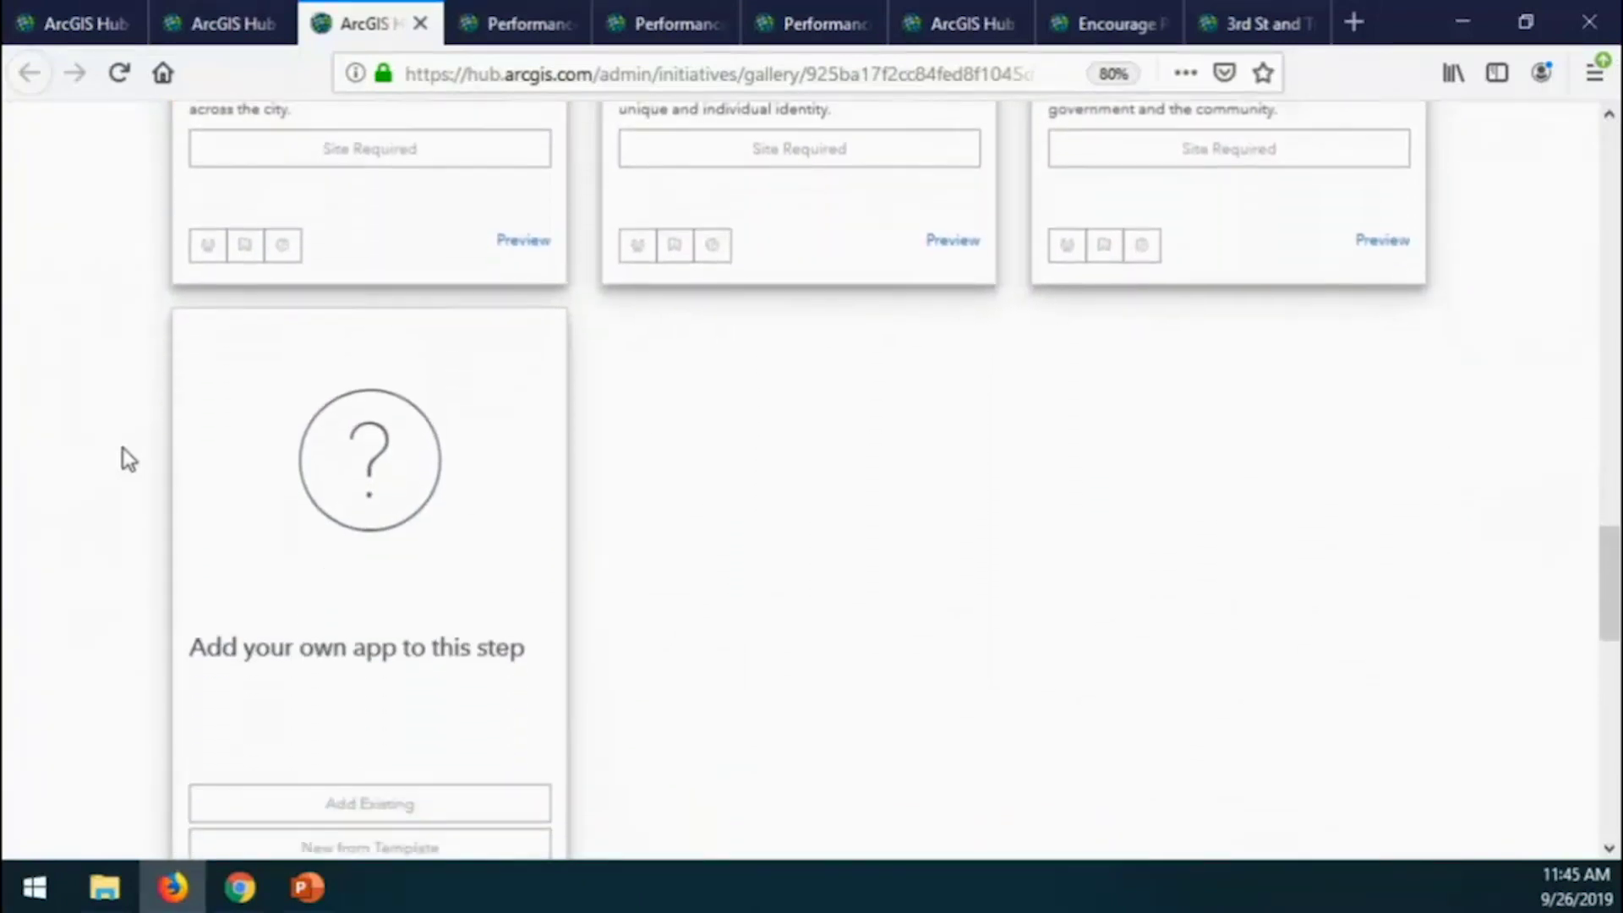
scroll(123, 448, "down", 10)
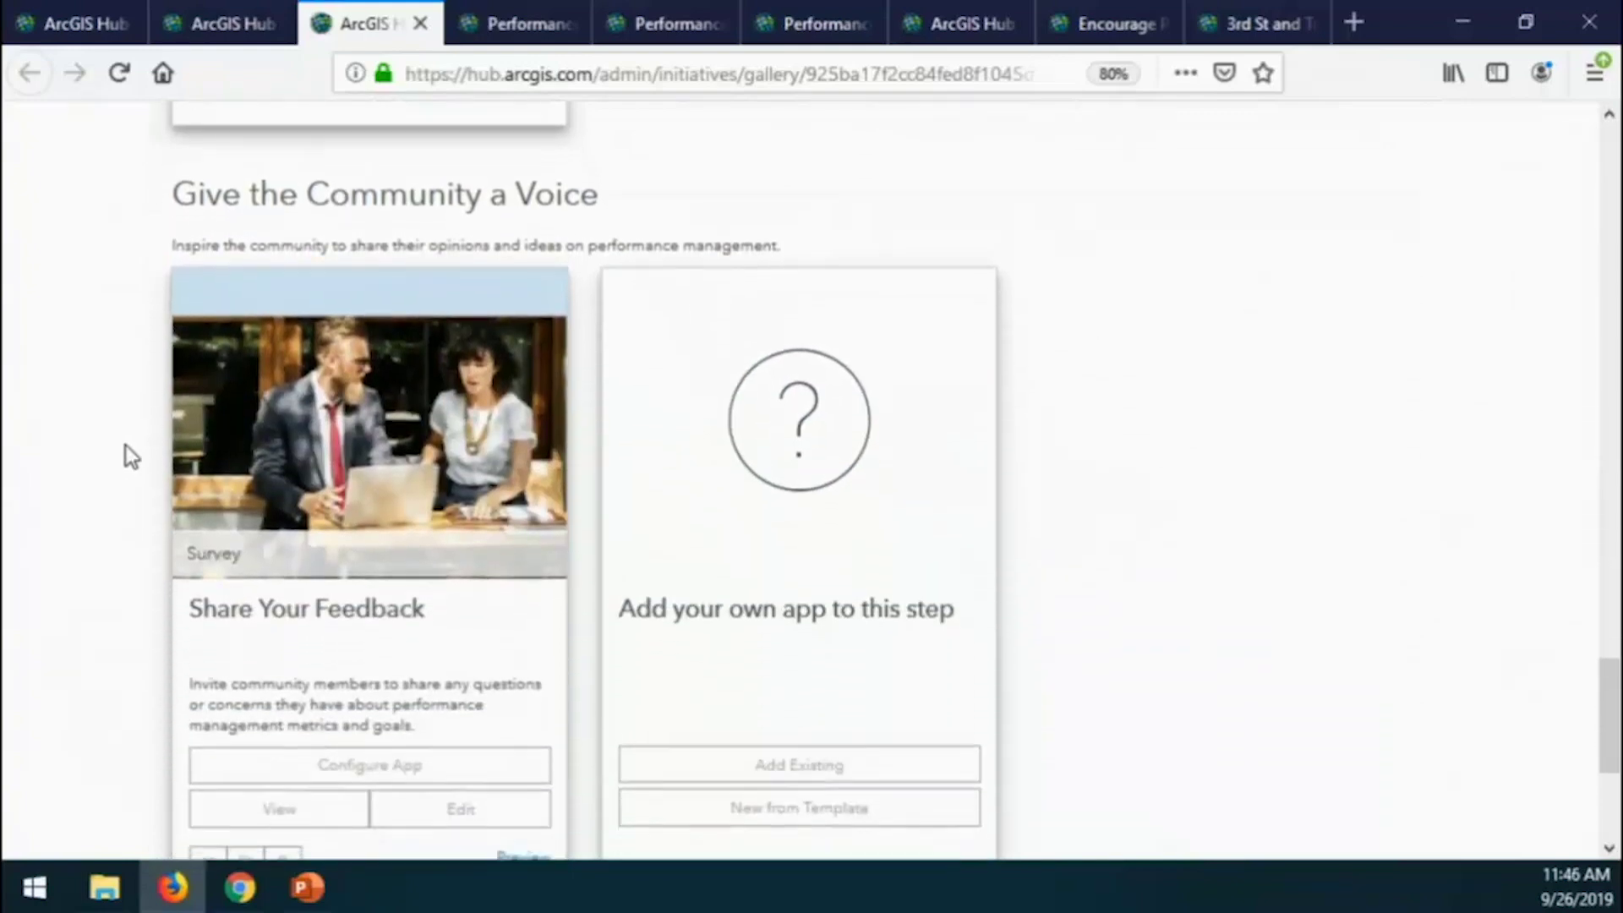
scroll(125, 445, "down", 2)
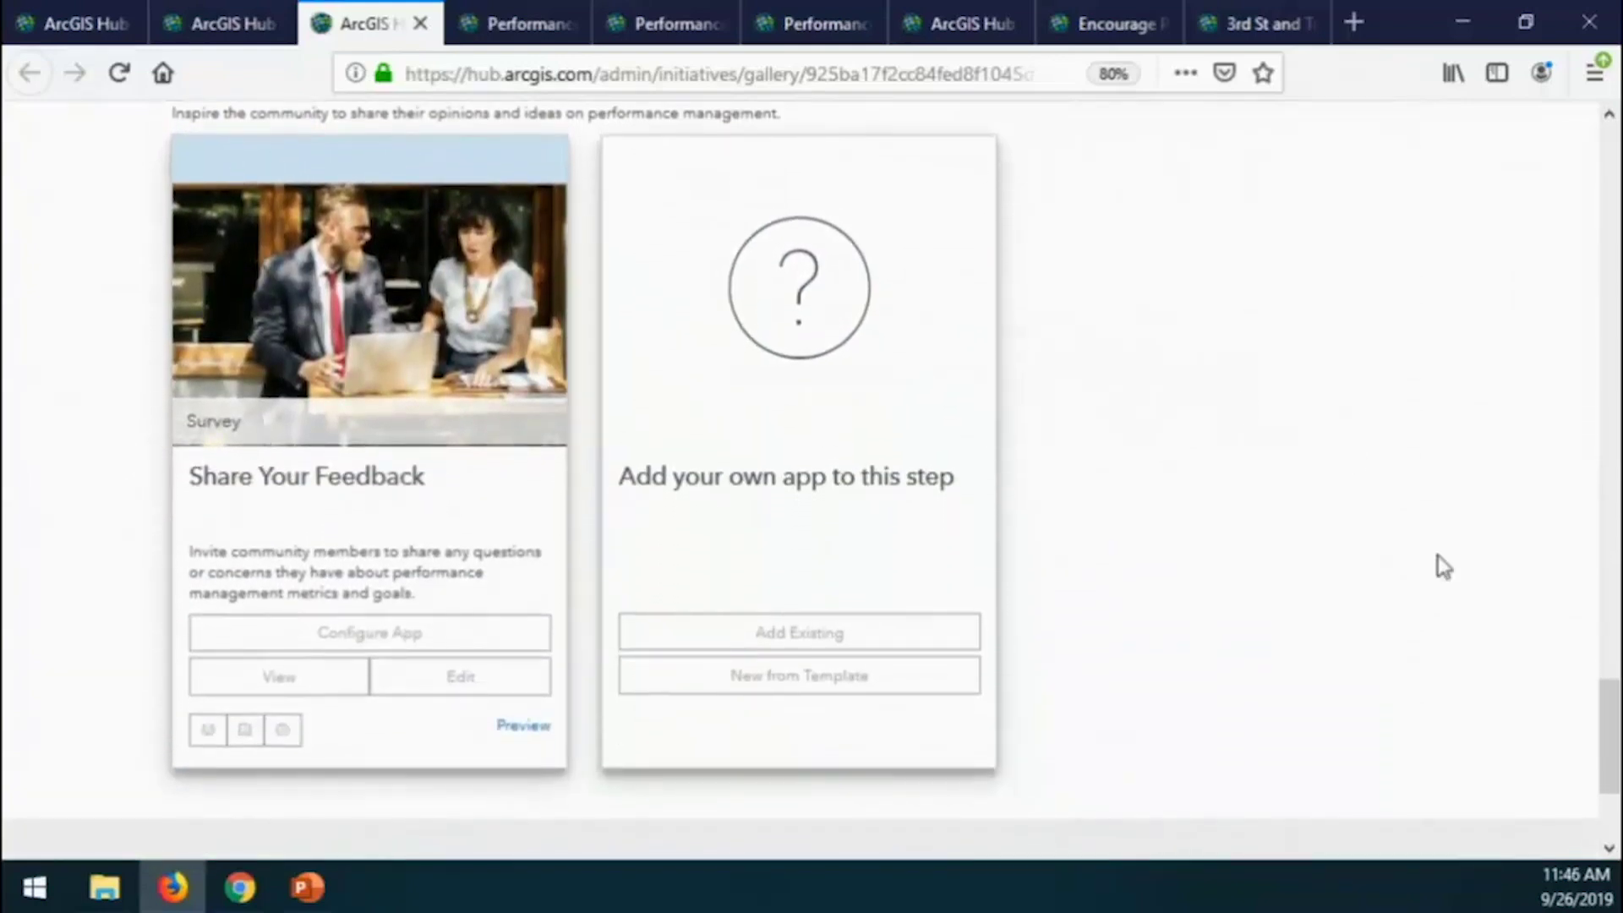
scroll(1614, 745, "down", 1)
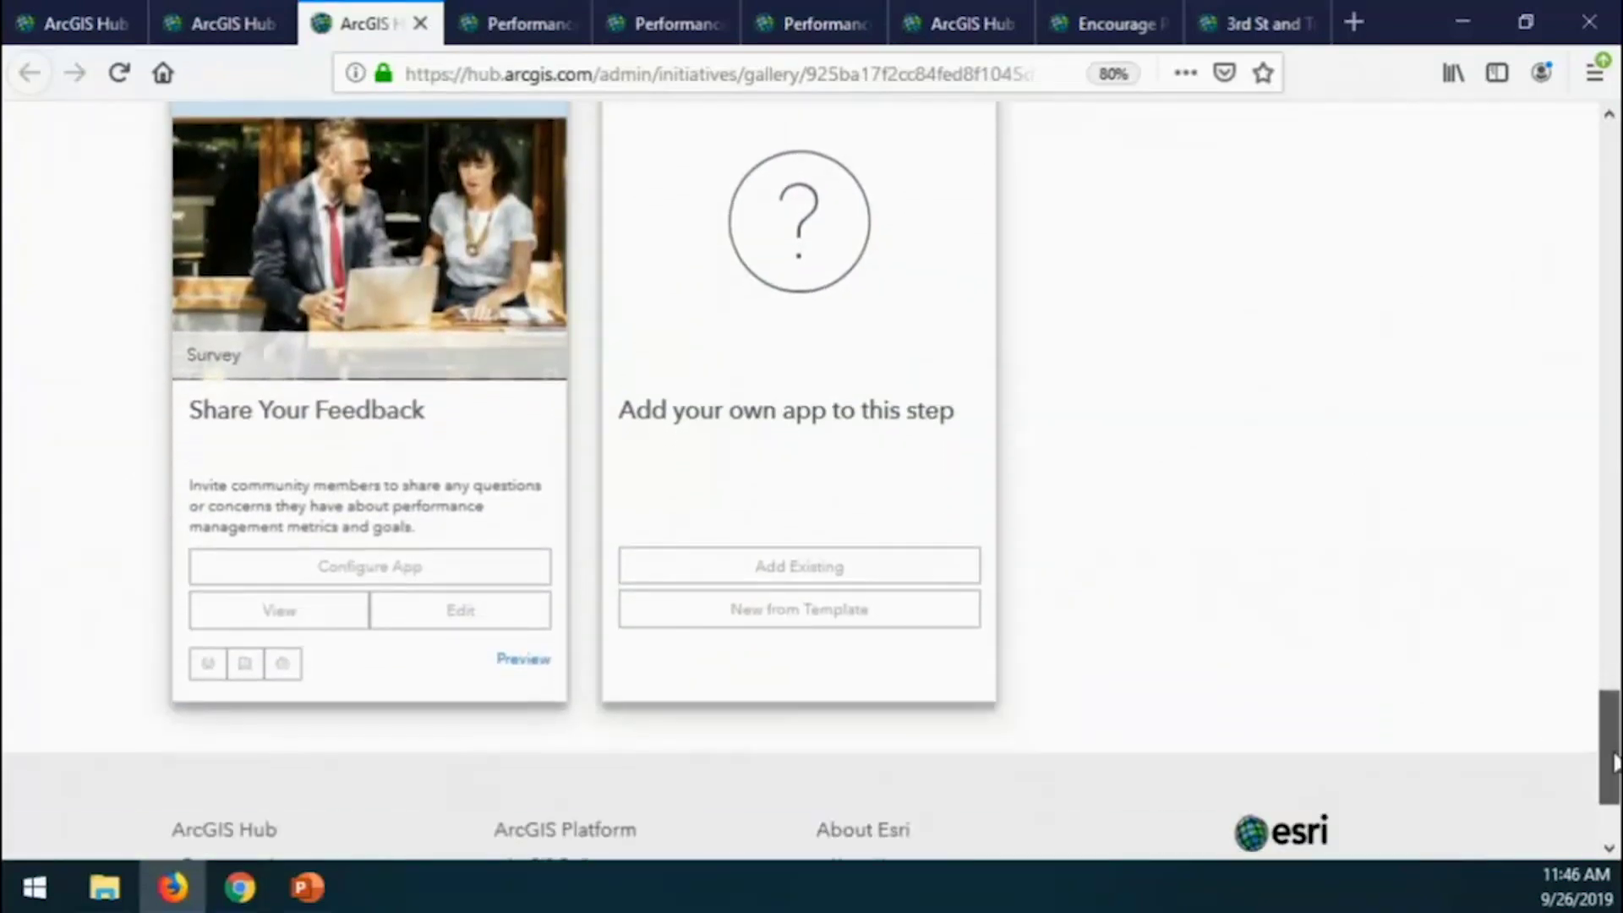
Open the template's sample Performance Dashboard site and examine its topic cards, Performance Management Data section and feedback section.
left_click(509, 29)
left_click(228, 309)
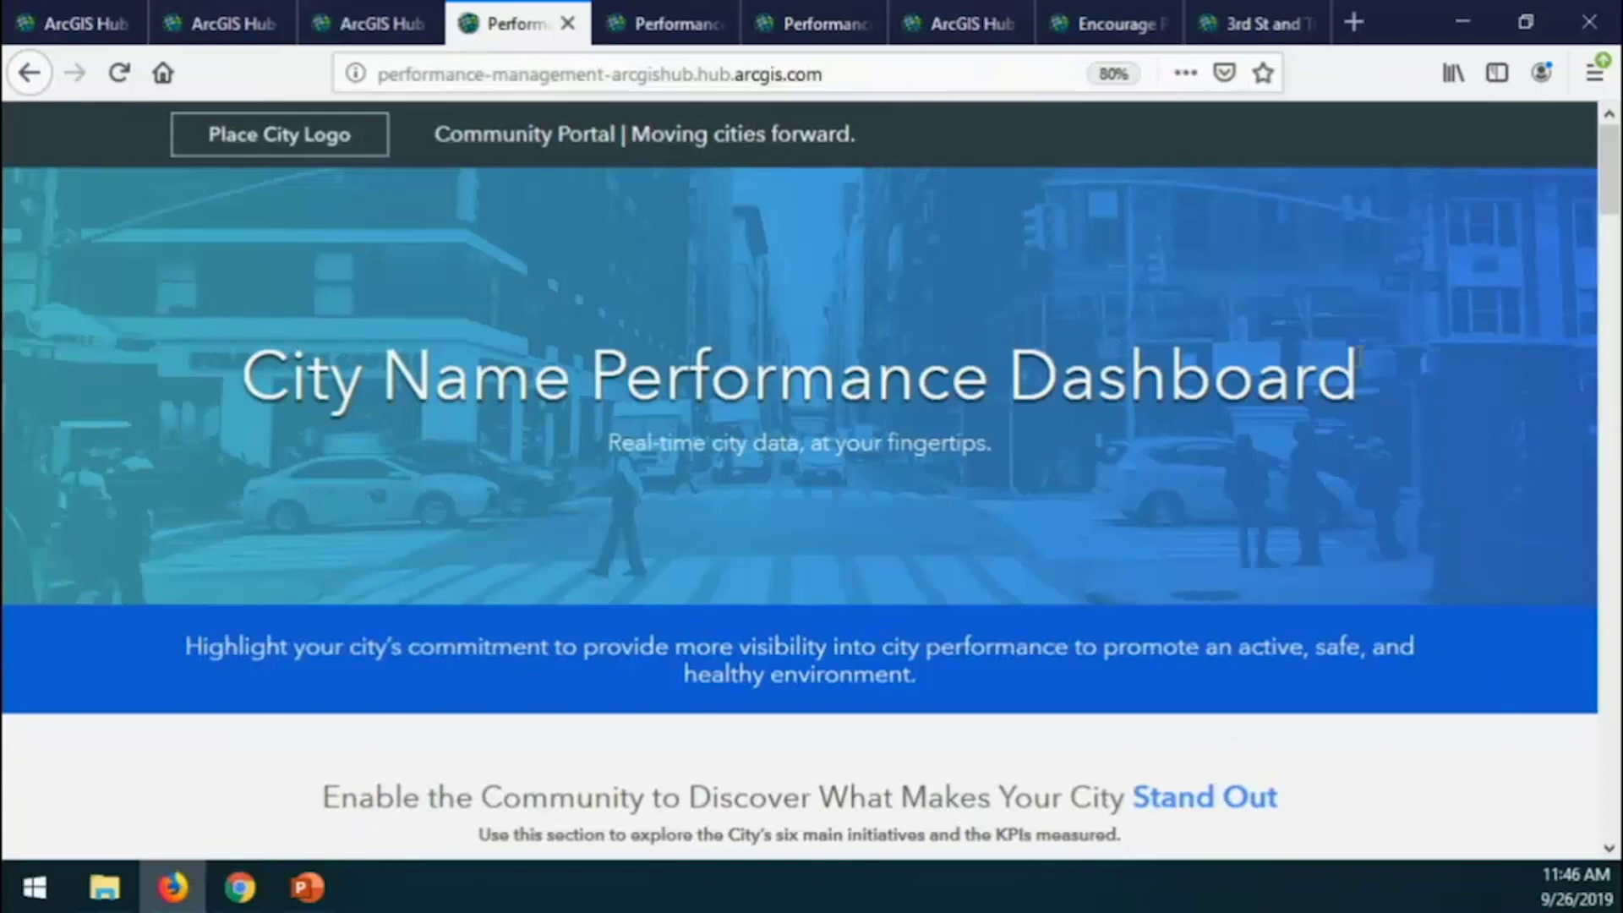
left_click_drag(1610, 203, 1613, 301)
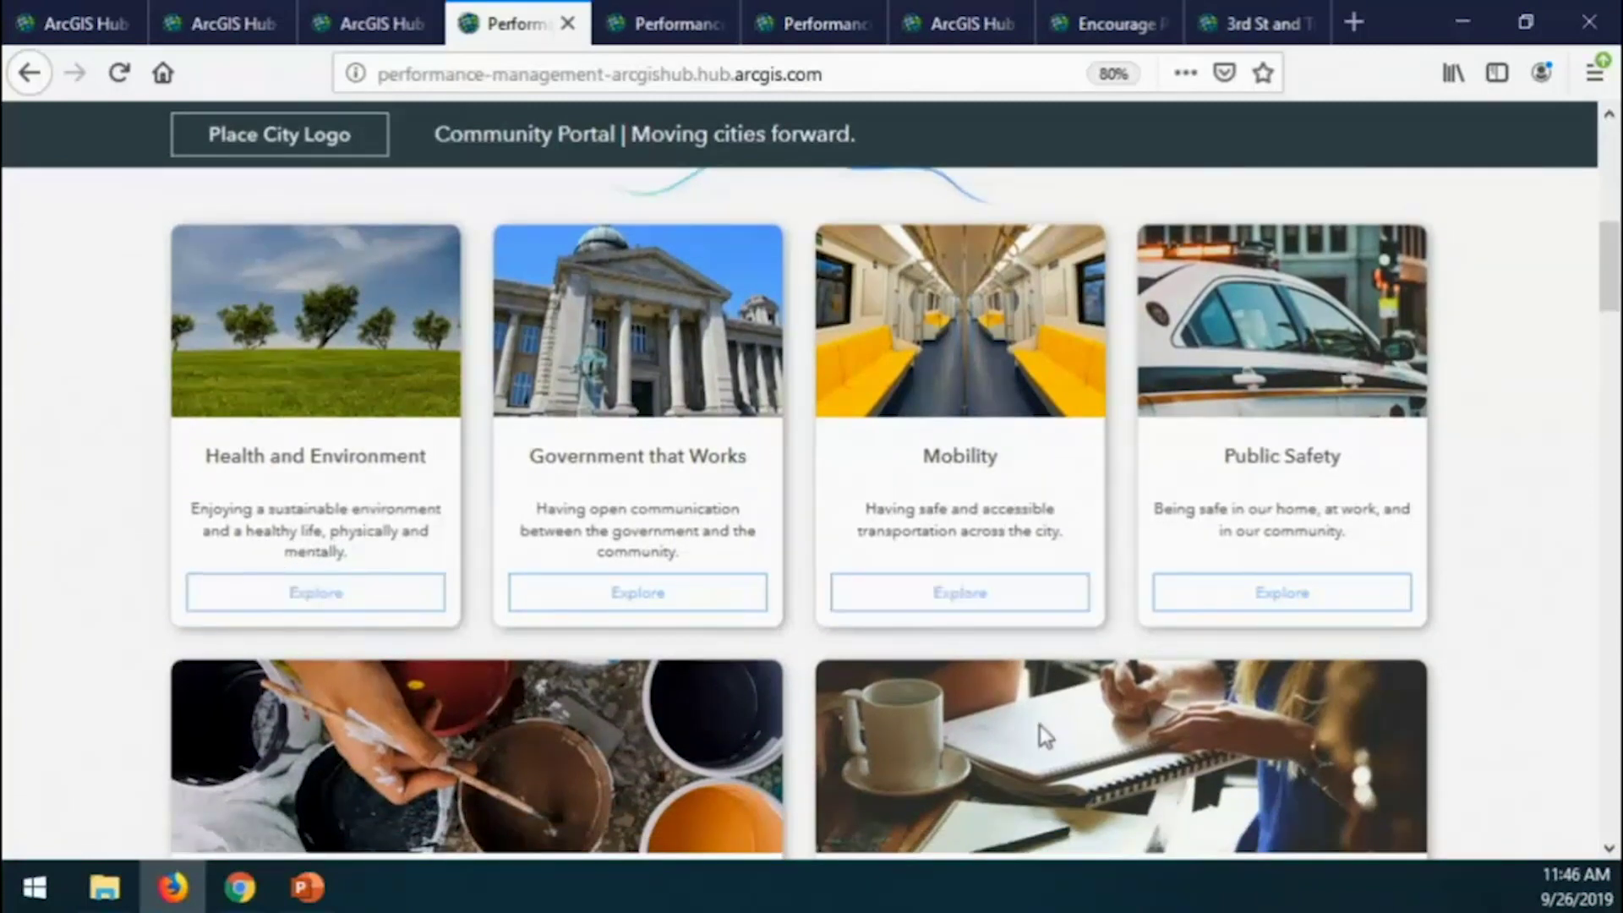
left_click_drag(1611, 303, 1615, 423)
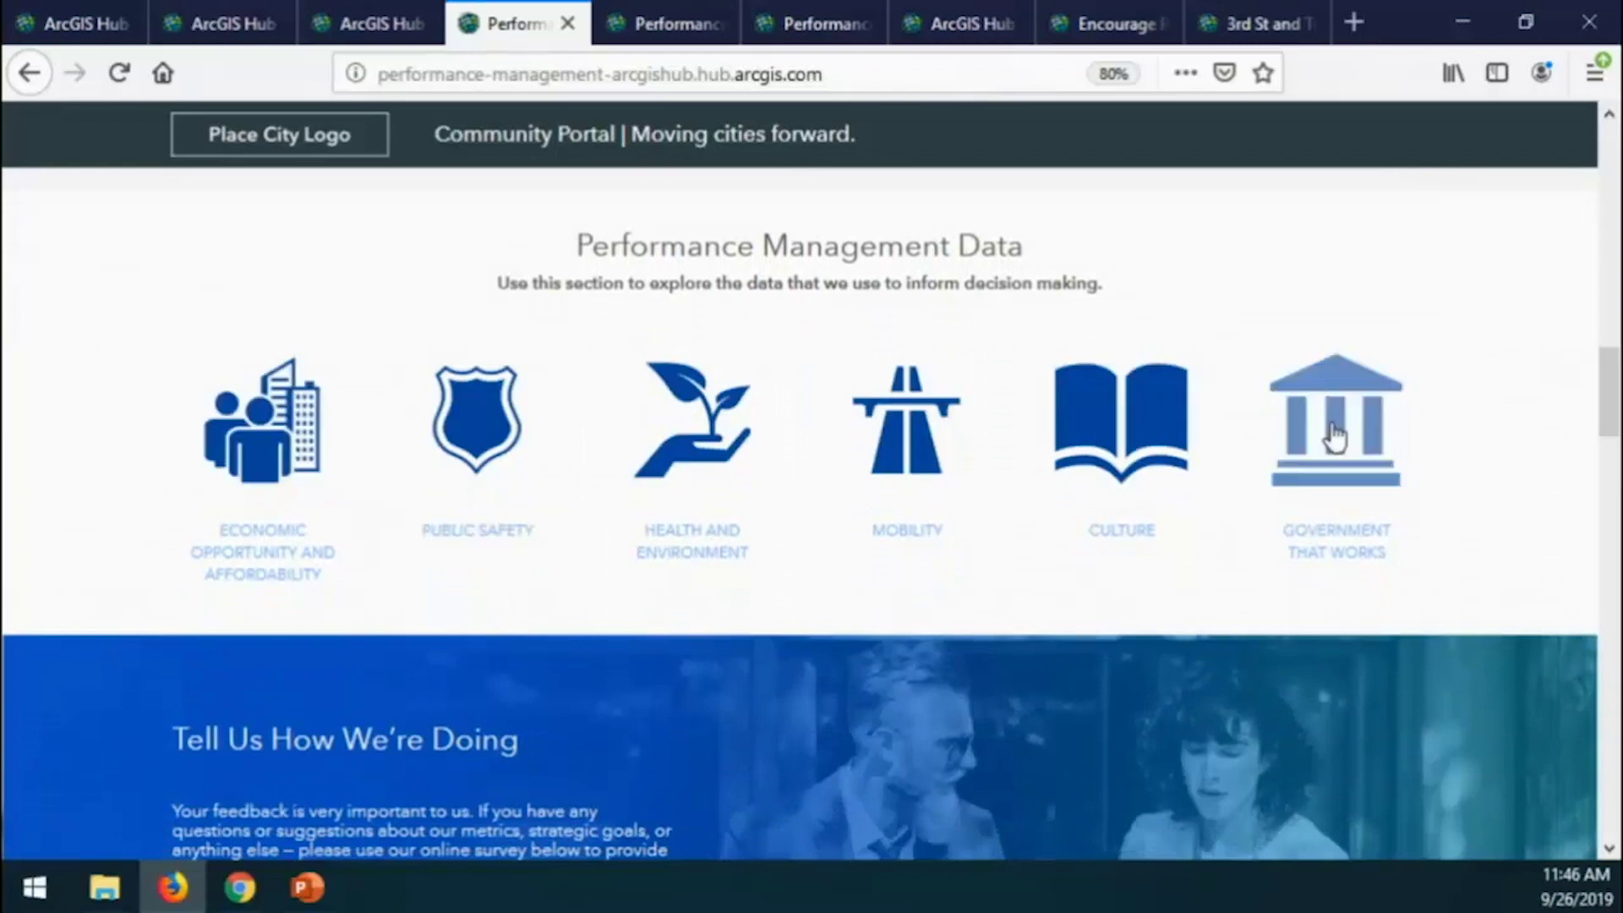
scroll(1616, 442, "down", 2)
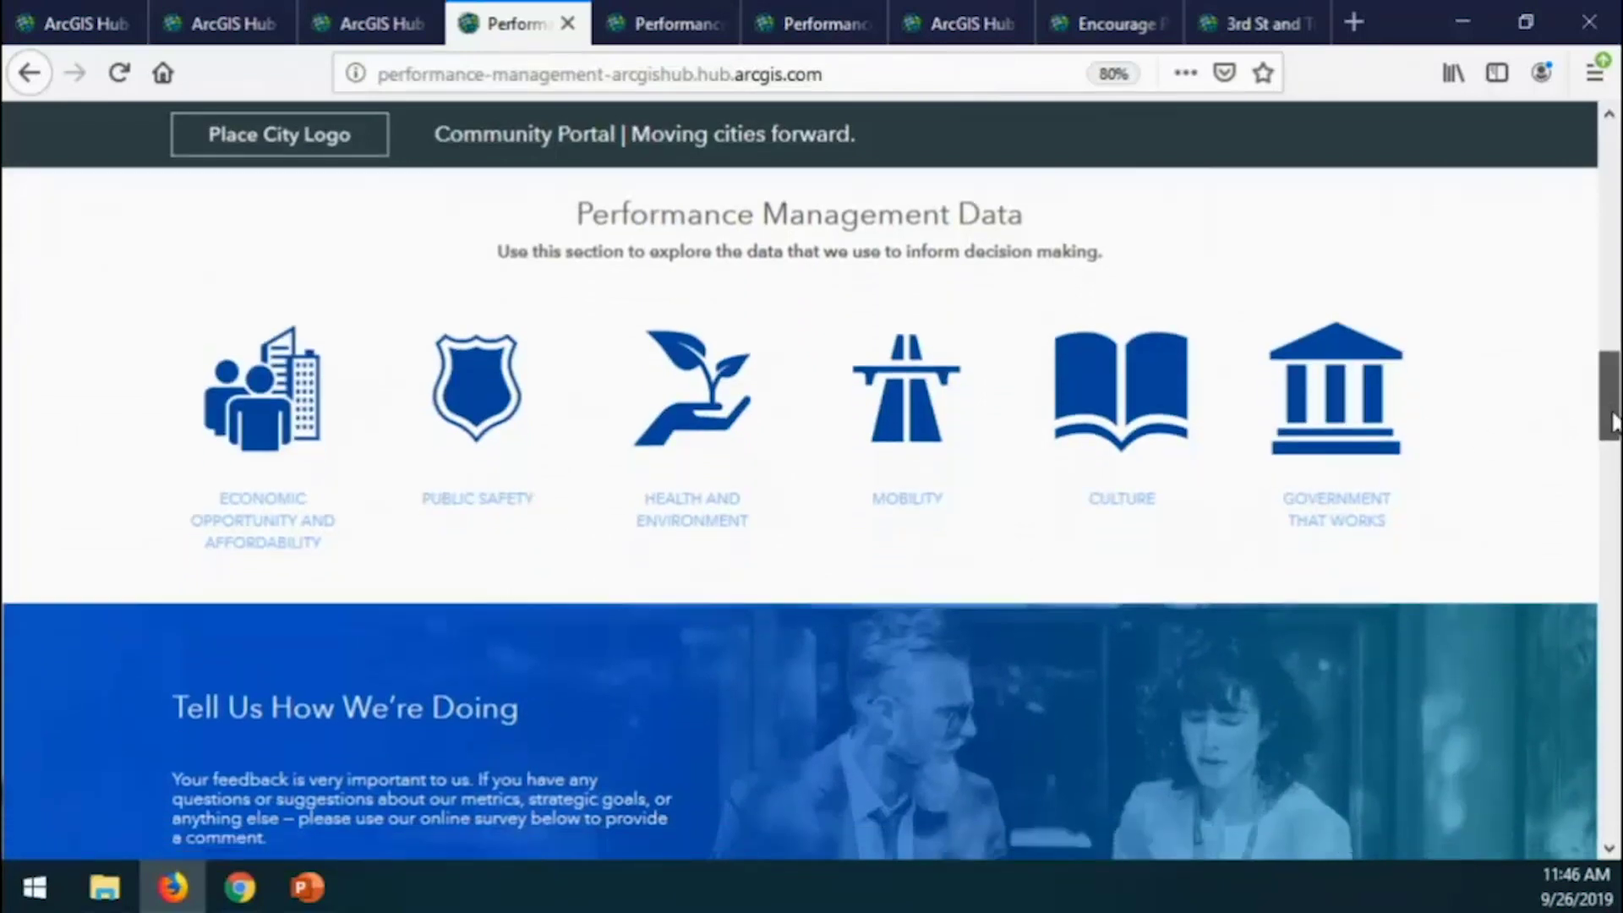
scroll(1615, 441, "down", 2)
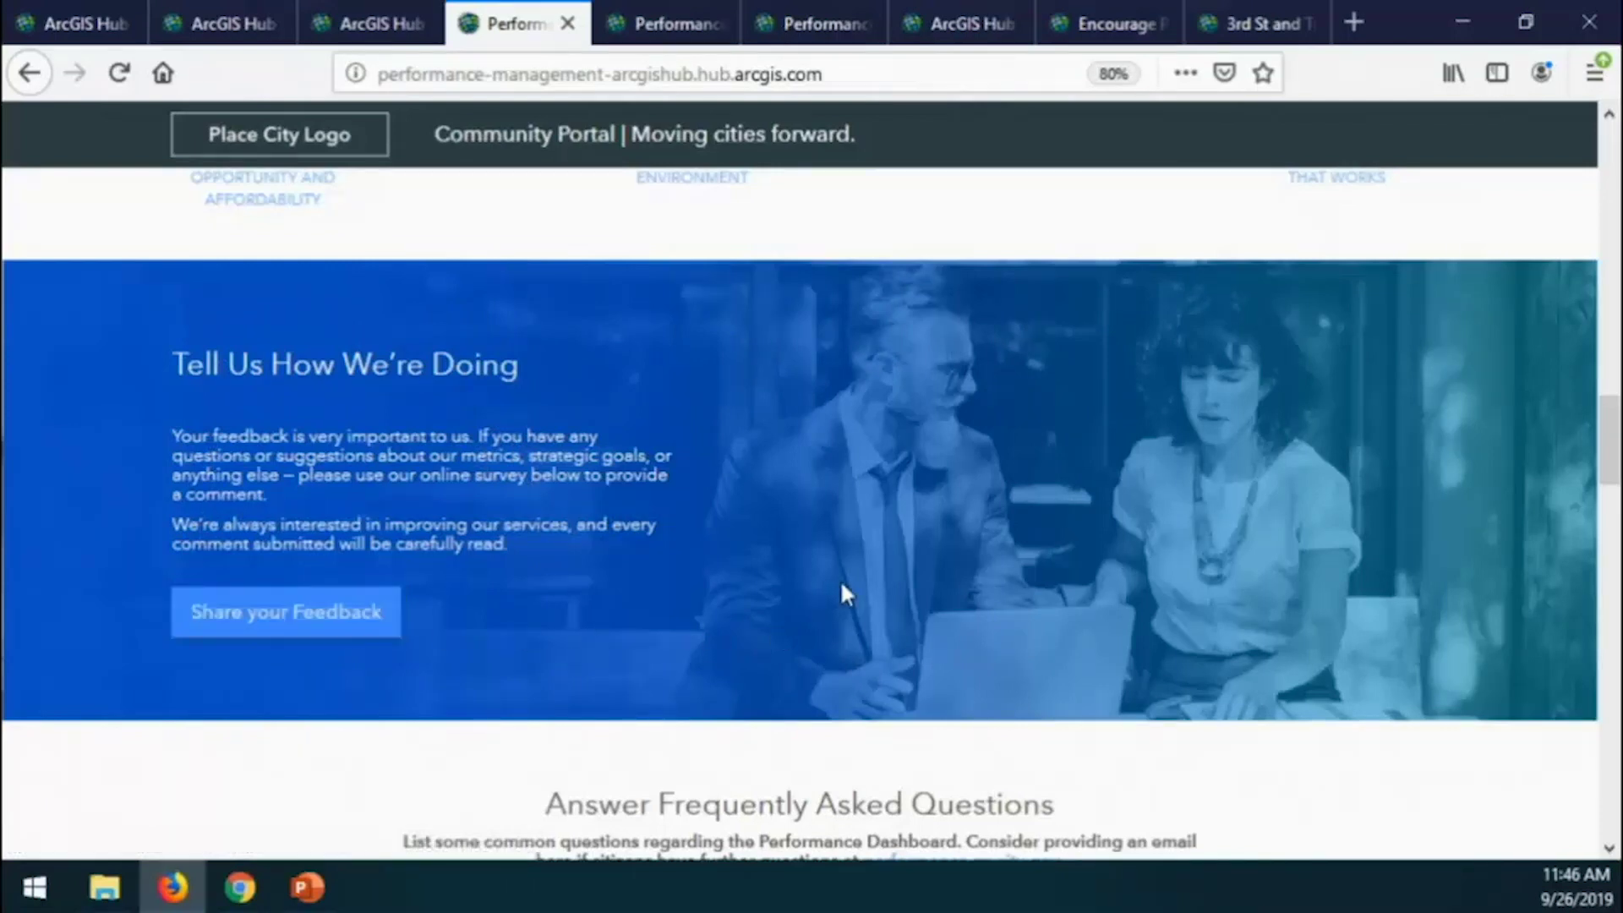
On the sample Health and Environment page, check the heart disease indicator's history and return it to Current, then open Economic Opportunity and Affordability.
left_click(651, 14)
left_click(787, 23)
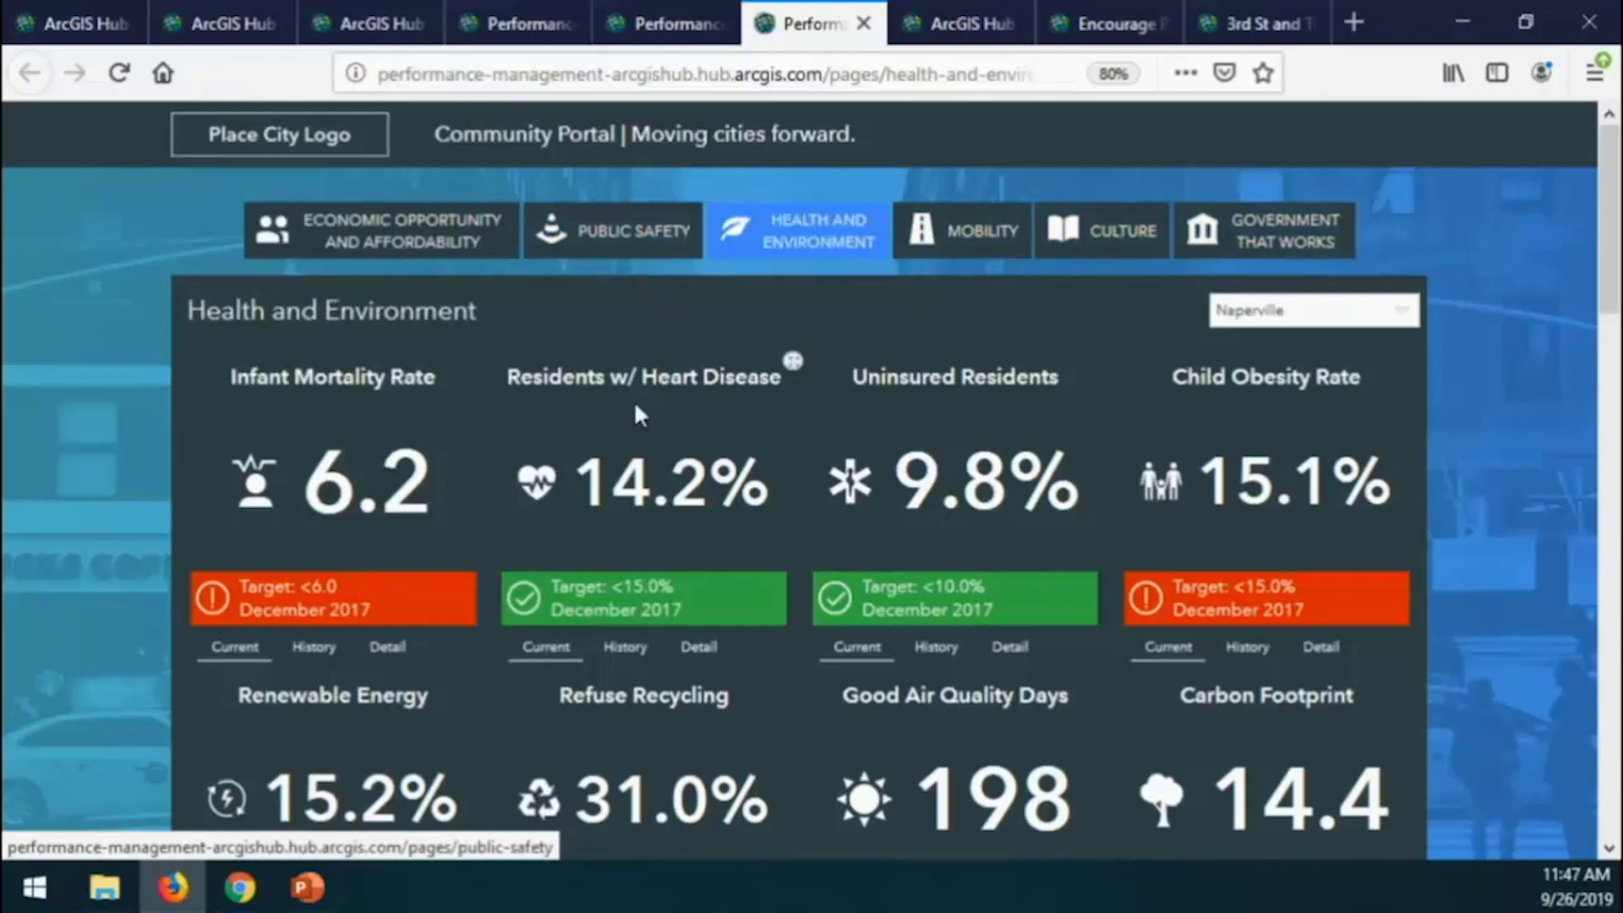
left_click(624, 661)
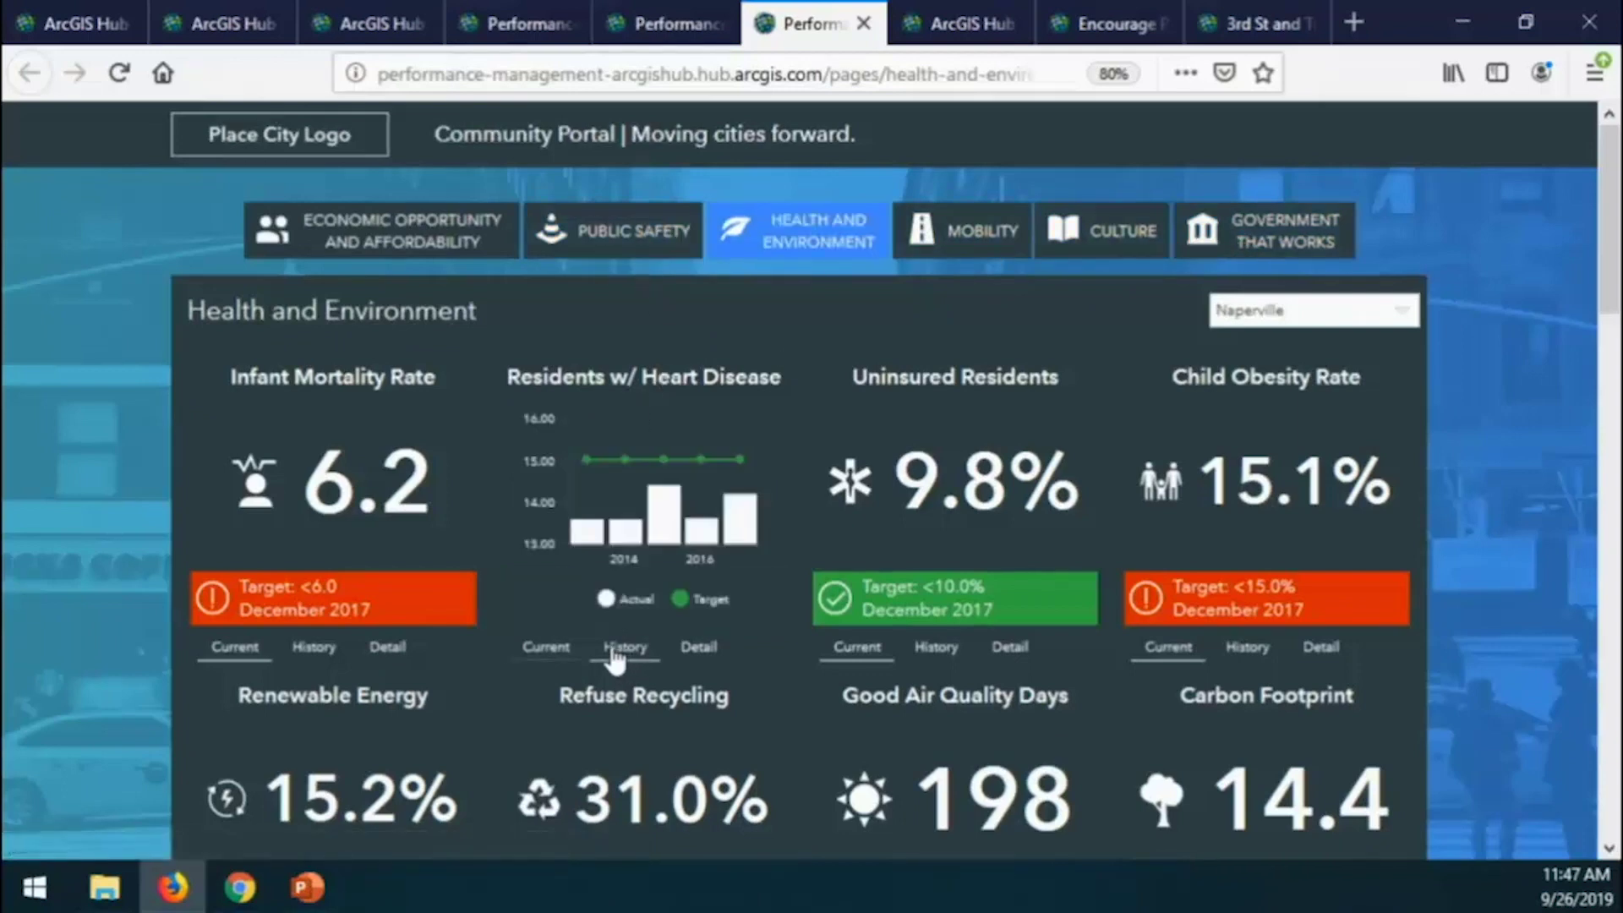
left_click(553, 655)
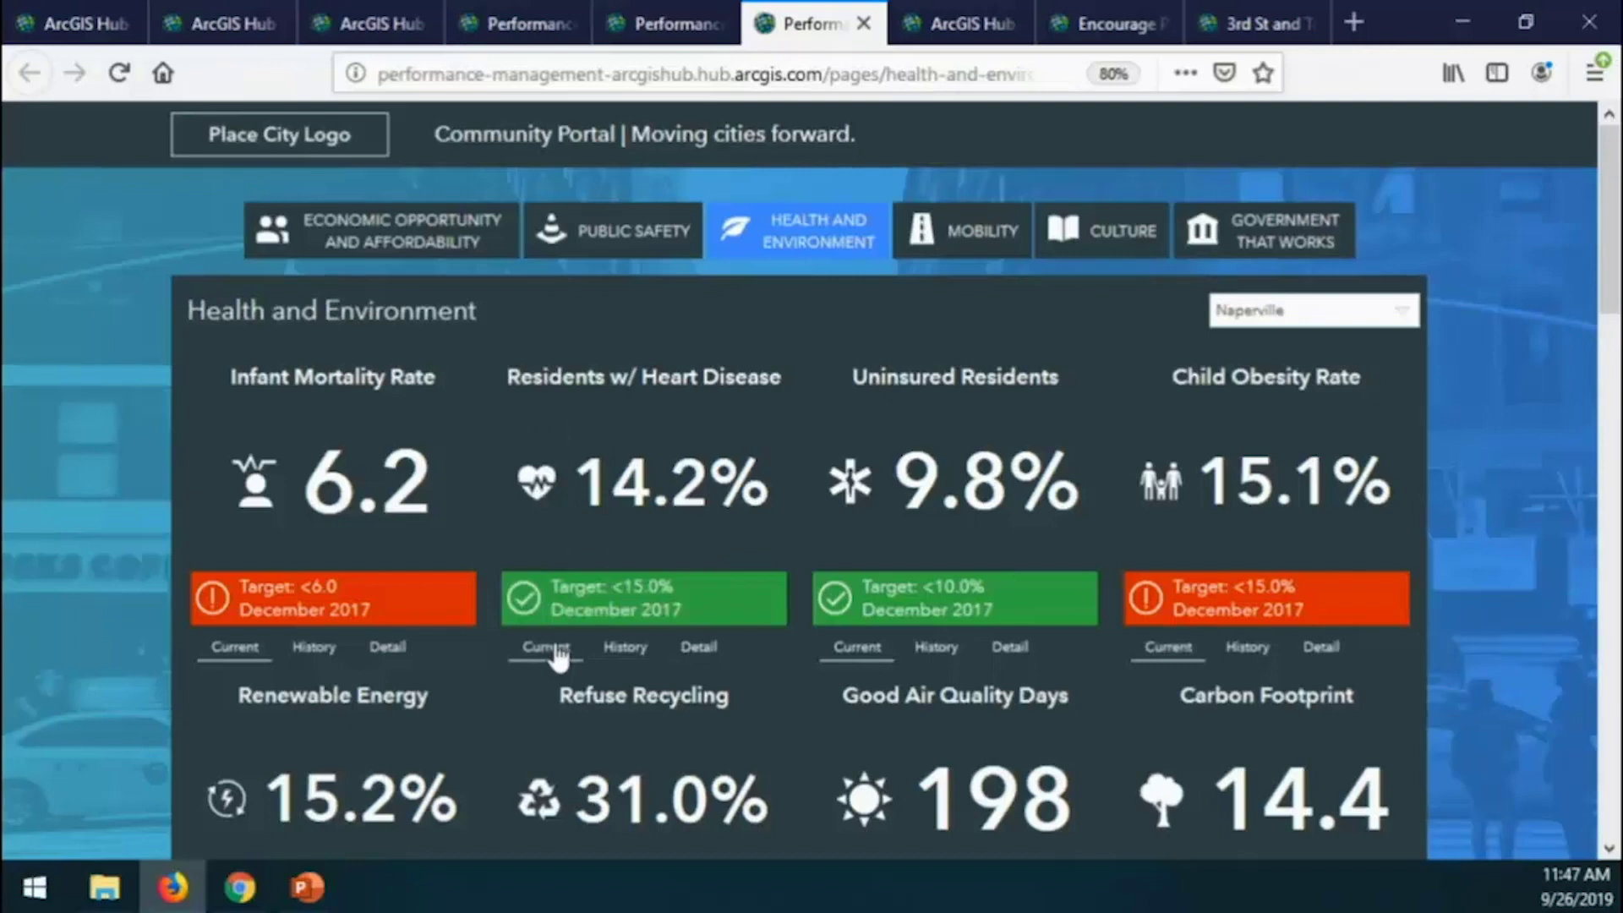
left_click(300, 247)
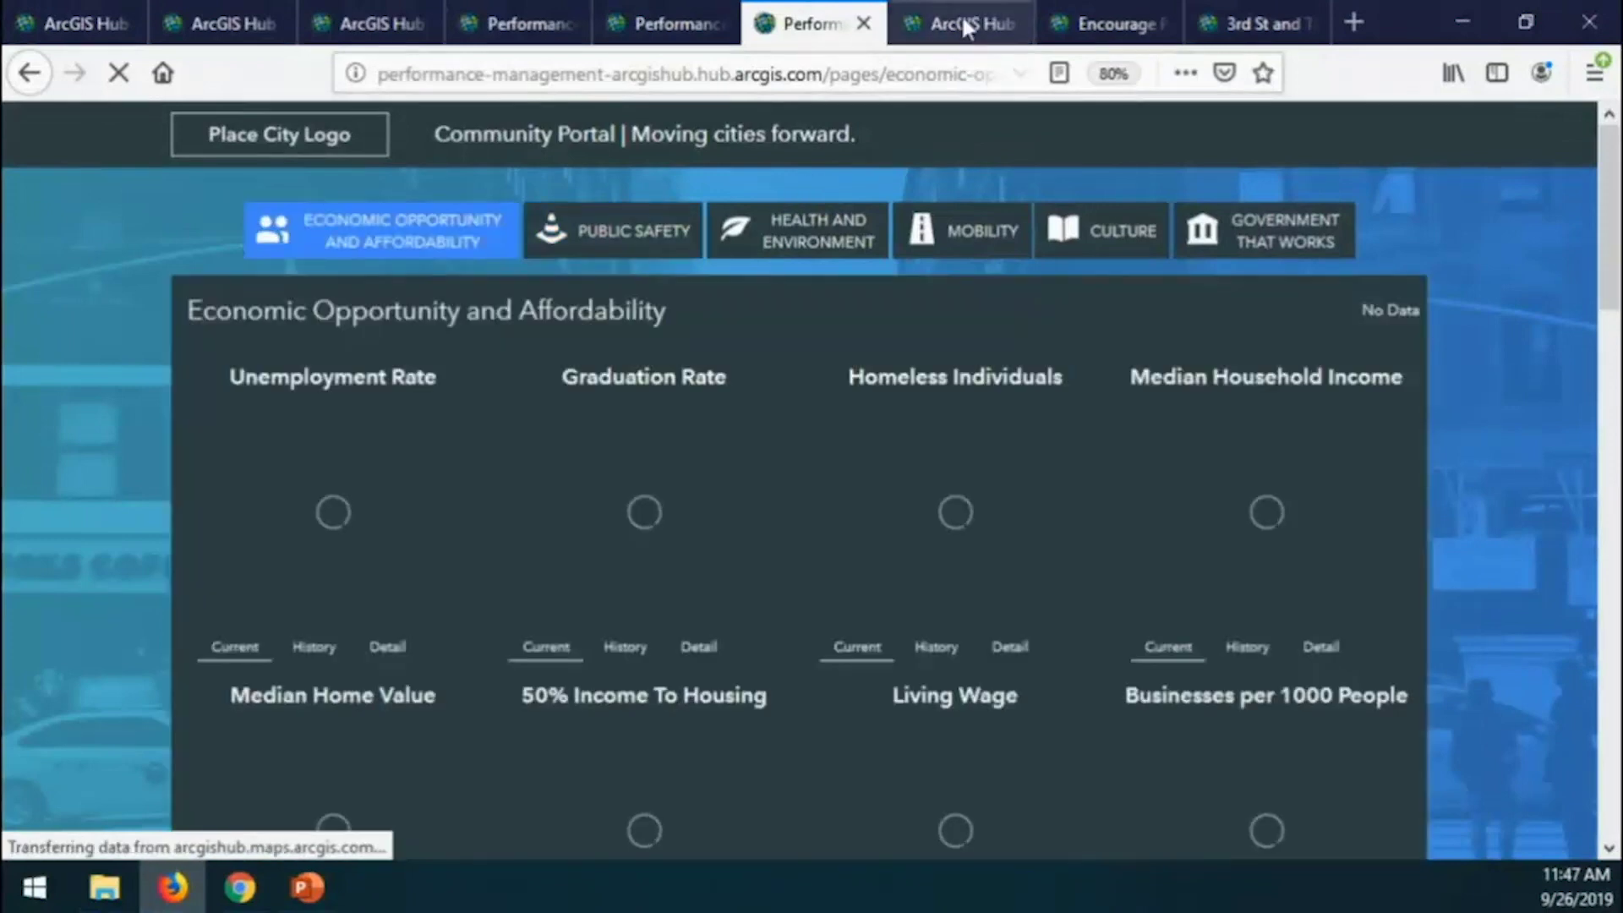
Open the Encourage Project Feedback template's details and review its Create the Main Site and Add a Survey to Gather Feedback steps.
left_click(961, 21)
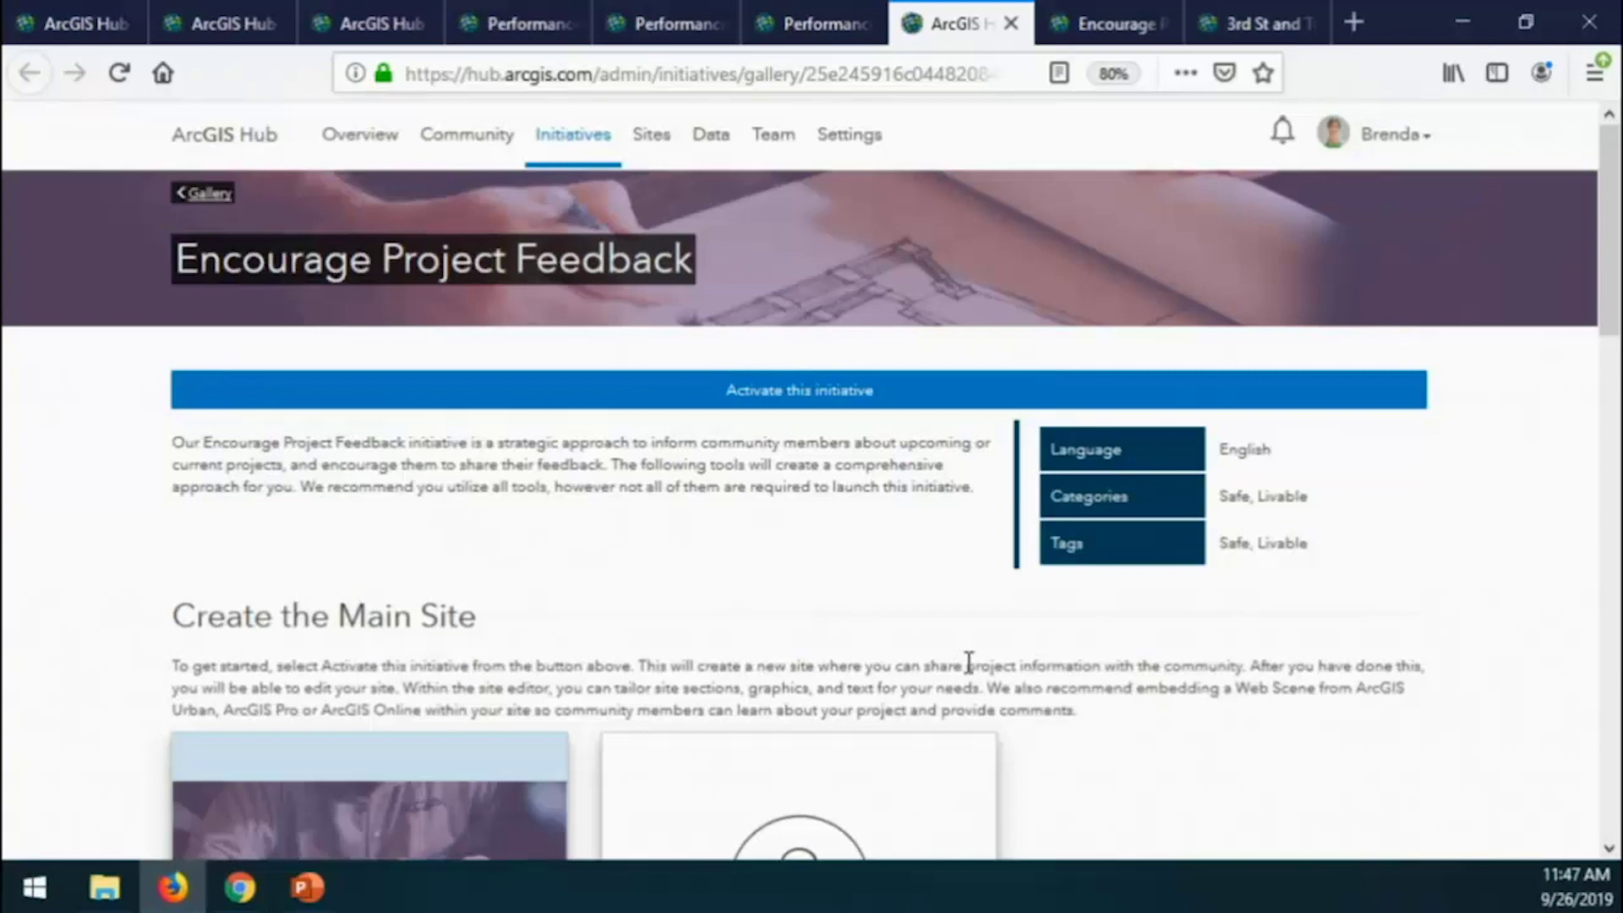
scroll(968, 661, "down", 1)
scroll(982, 658, "up", 1)
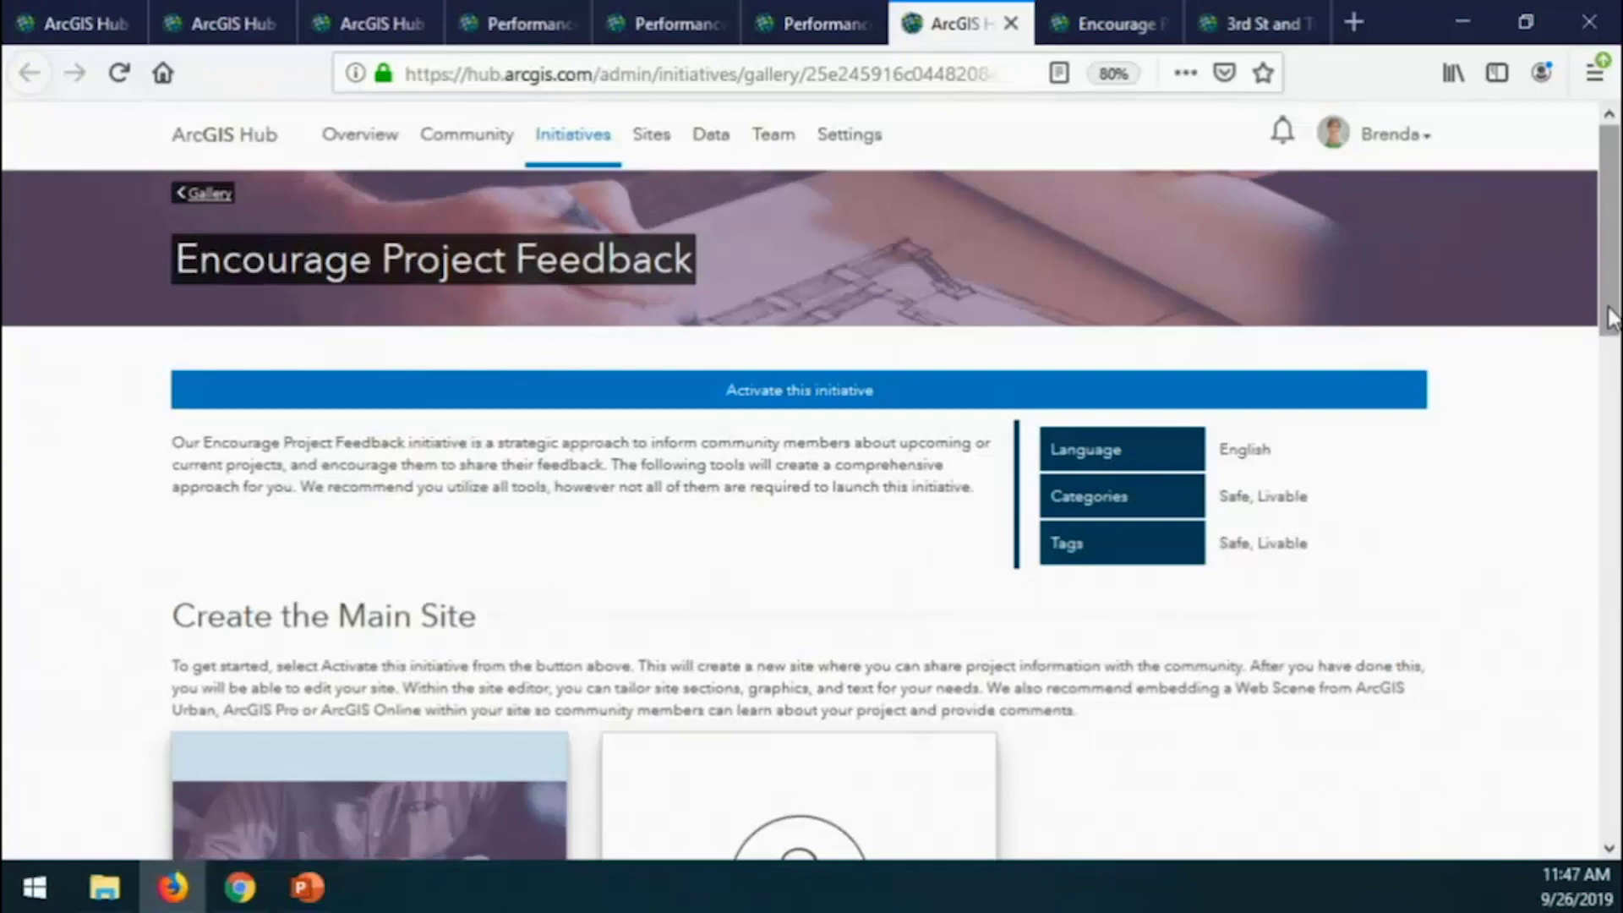
left_click_drag(1610, 319, 1613, 466)
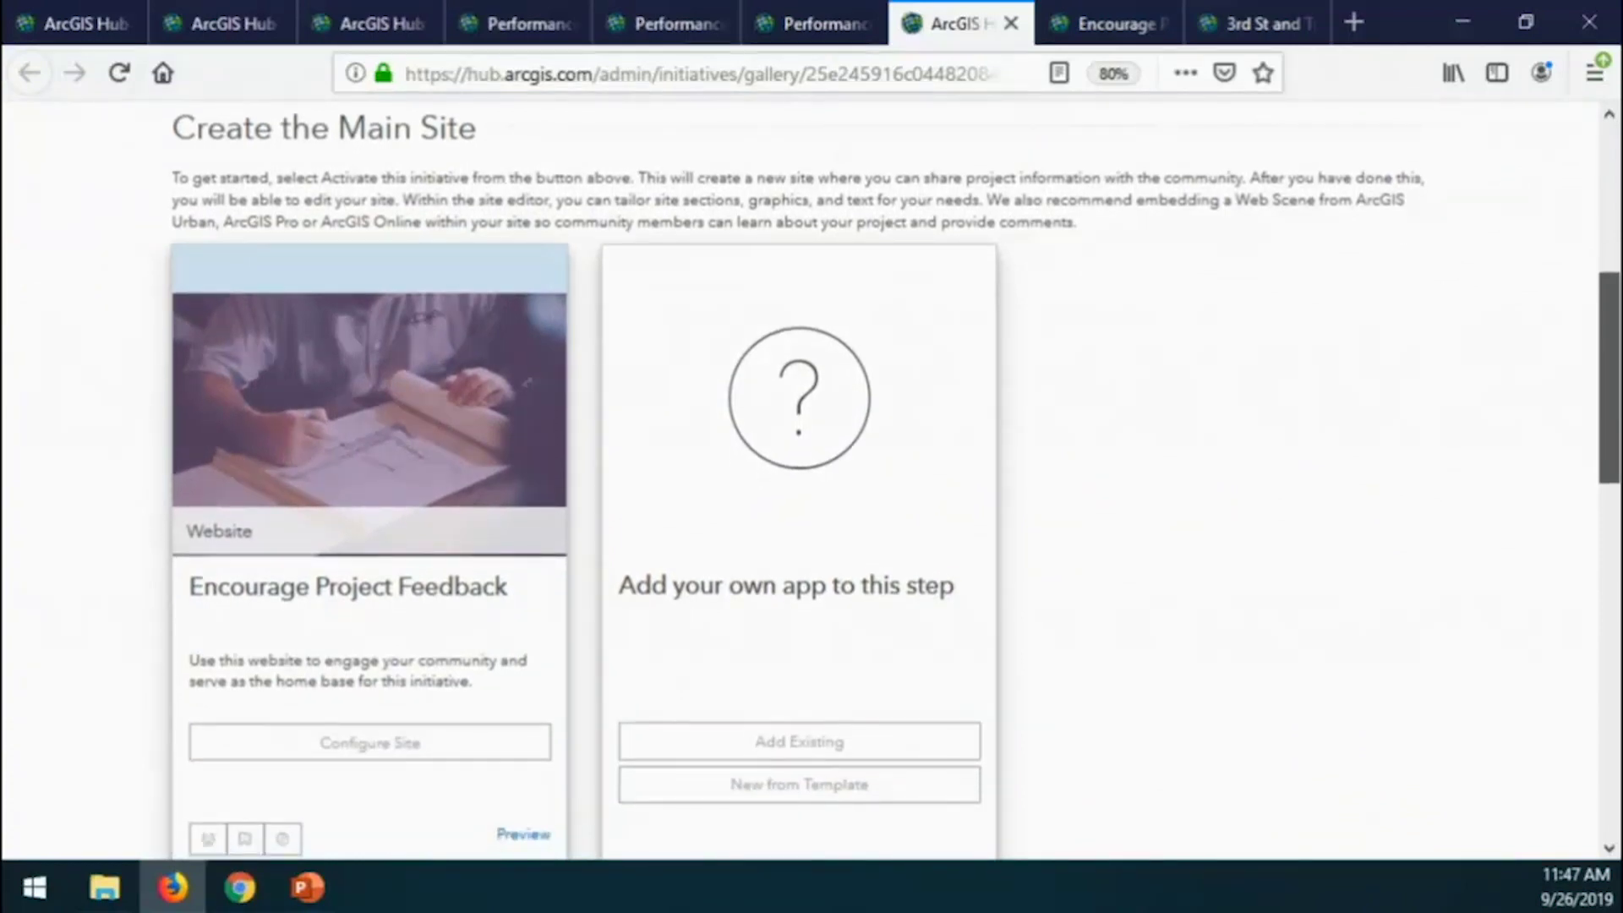
scroll(891, 480, "down", 5)
scroll(891, 480, "down", 6)
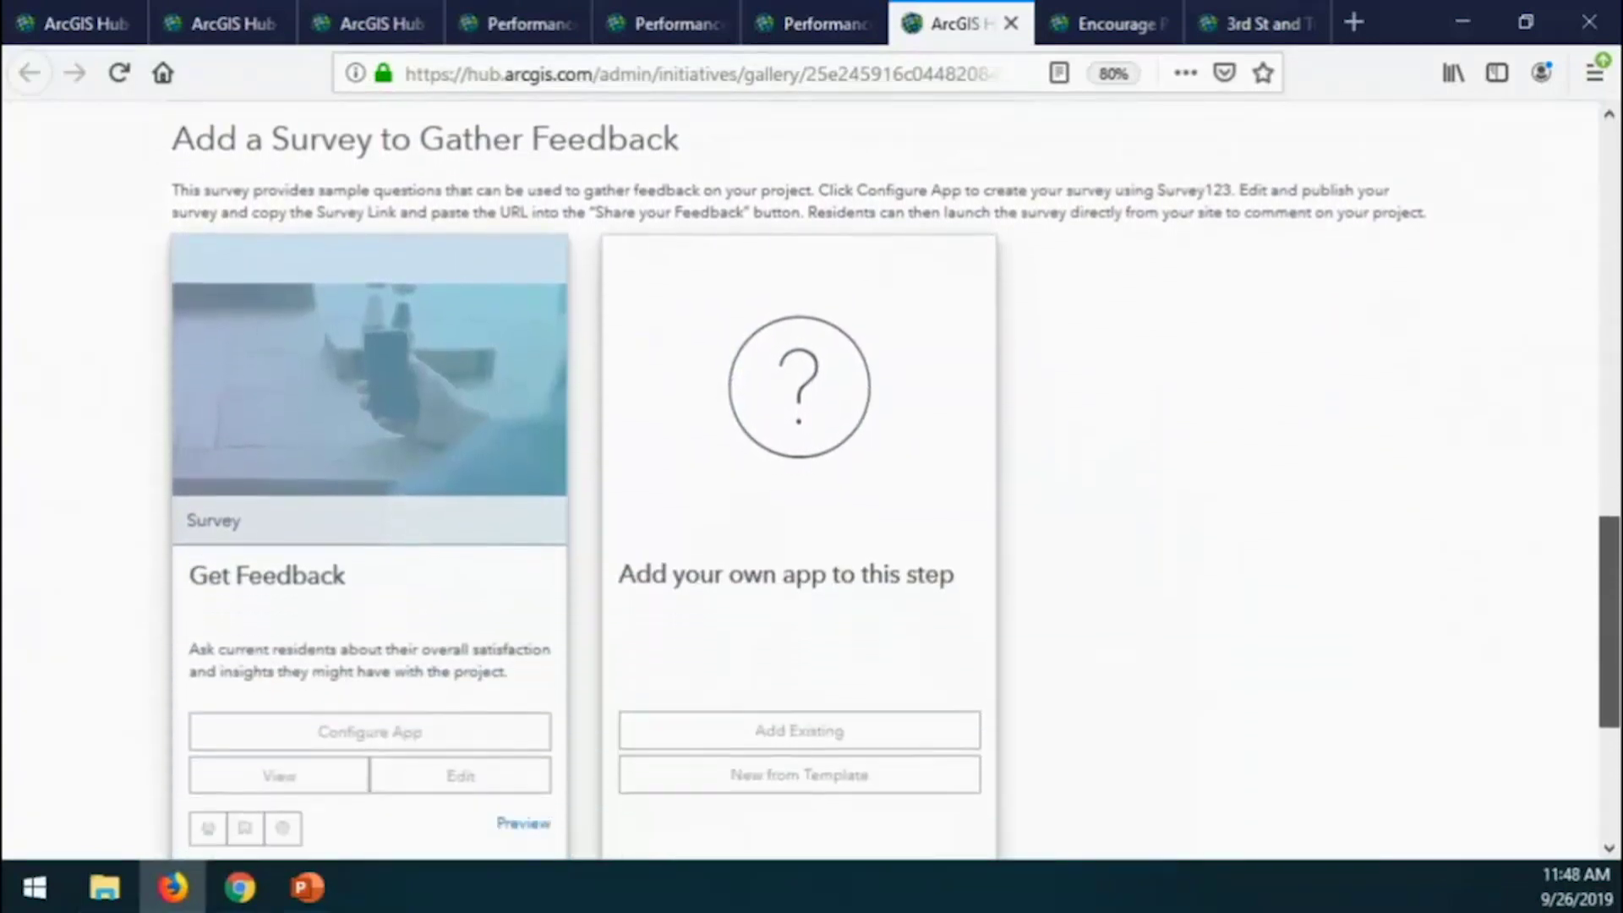
scroll(891, 480, "down", 1)
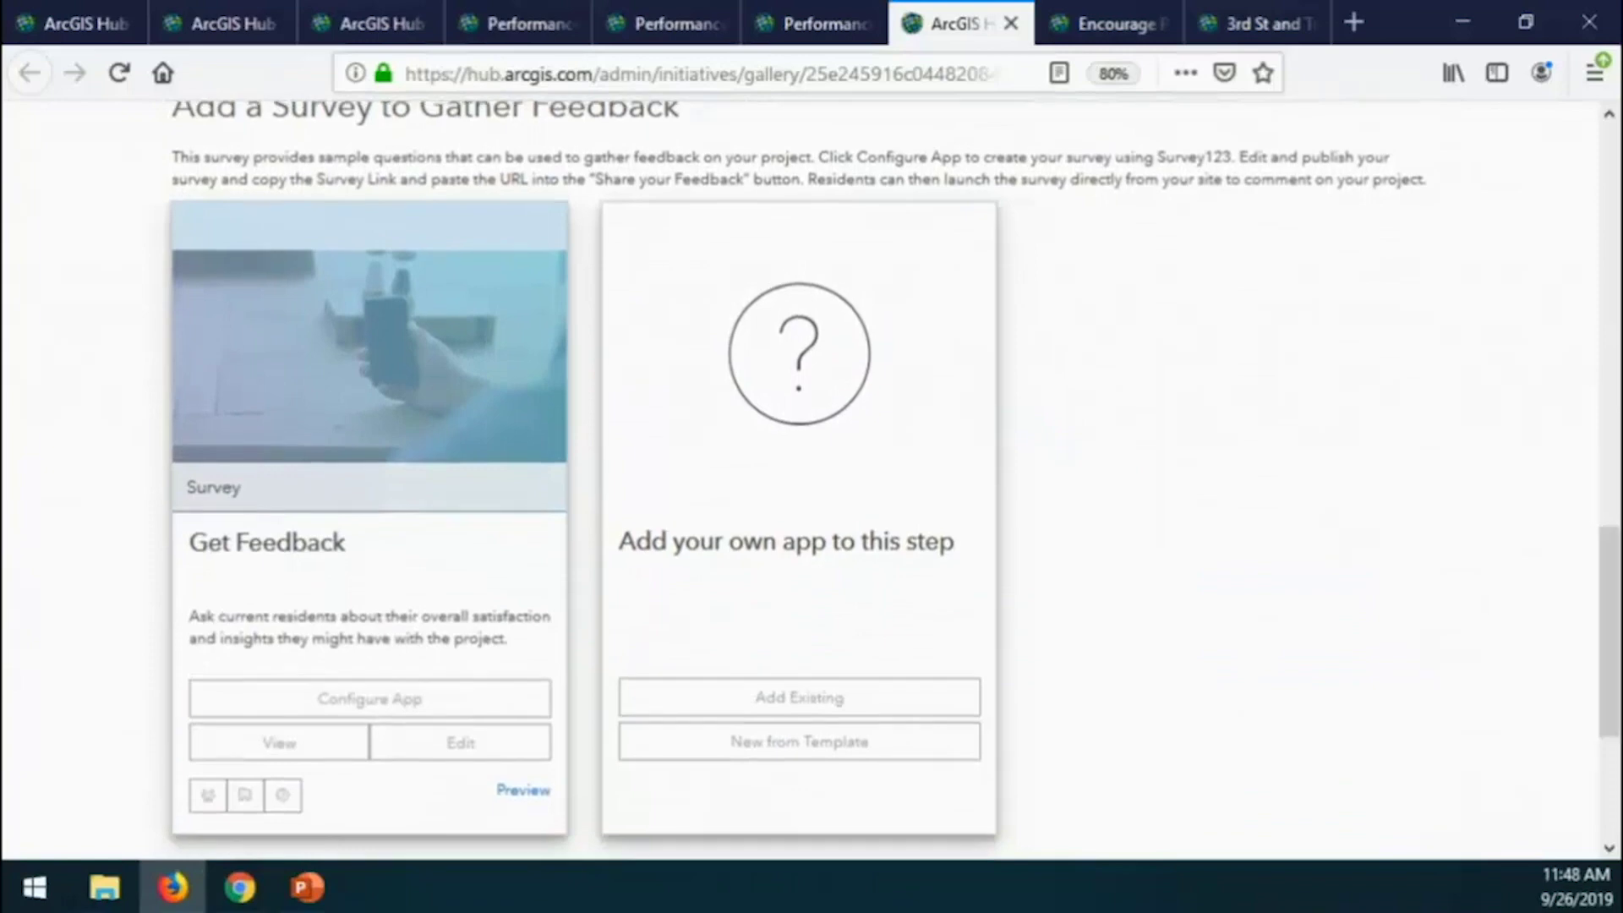
Open the sample Encourage Project Feedback site and look through it from the banner to the Our Vision video section.
left_click(1107, 30)
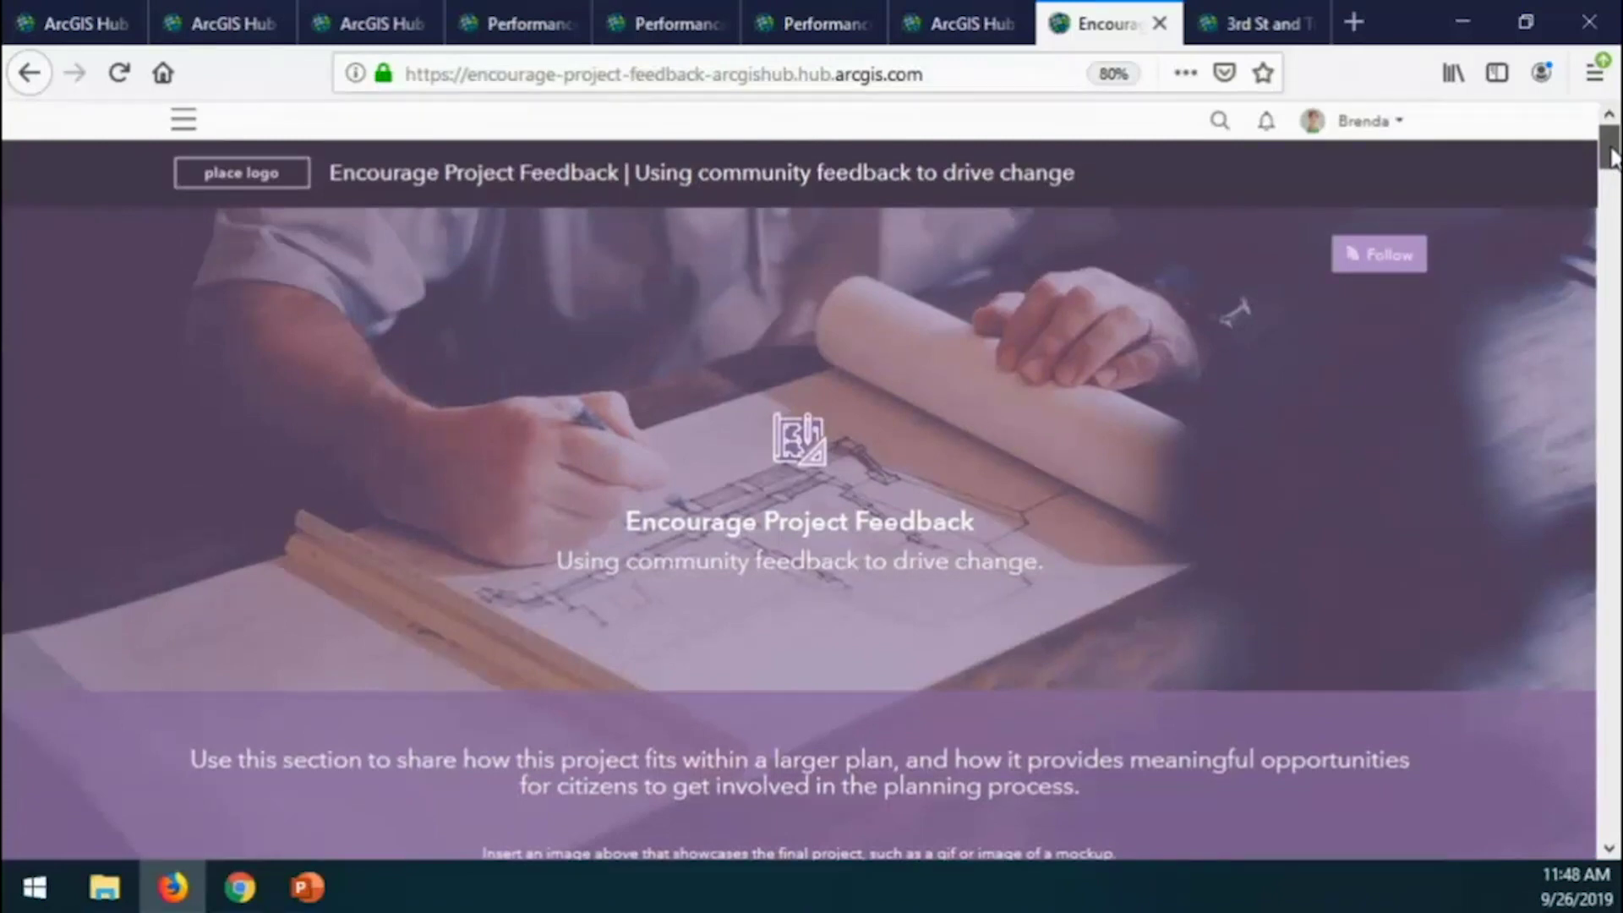
left_click_drag(1611, 156, 1612, 318)
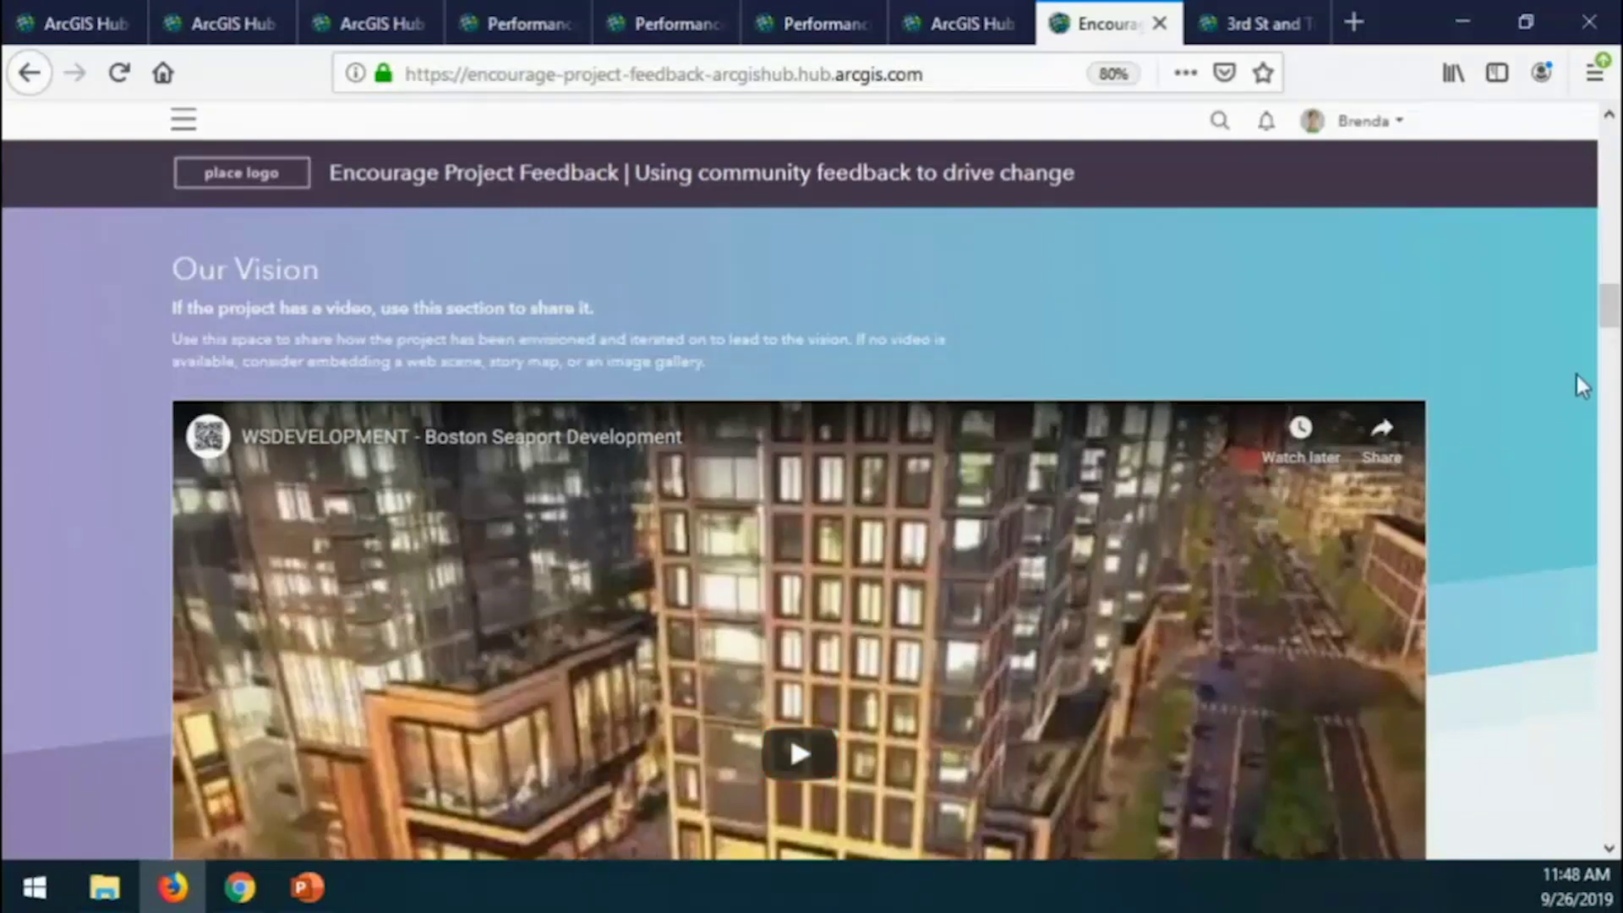
scroll(1604, 329, "down", 3)
Explore the site's embedded 3D city scene around the Chase Center Arena project and view its details and Scenario 1.
scroll(1612, 338, "down", 10)
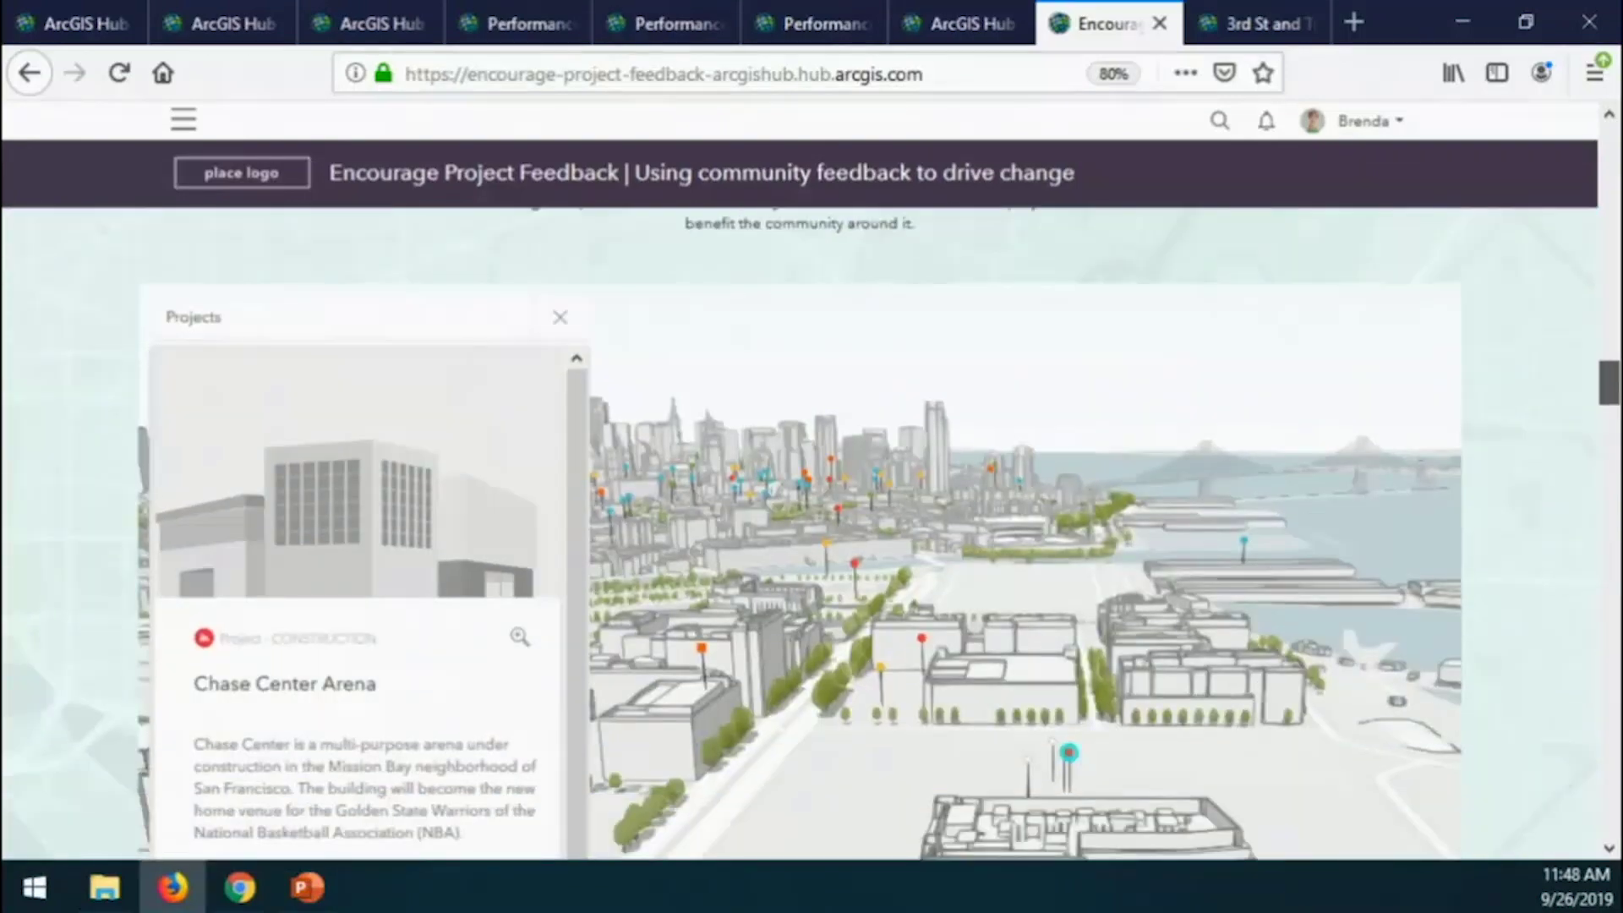
scroll(1609, 385, "down", 1)
scroll(1609, 389, "down", 1)
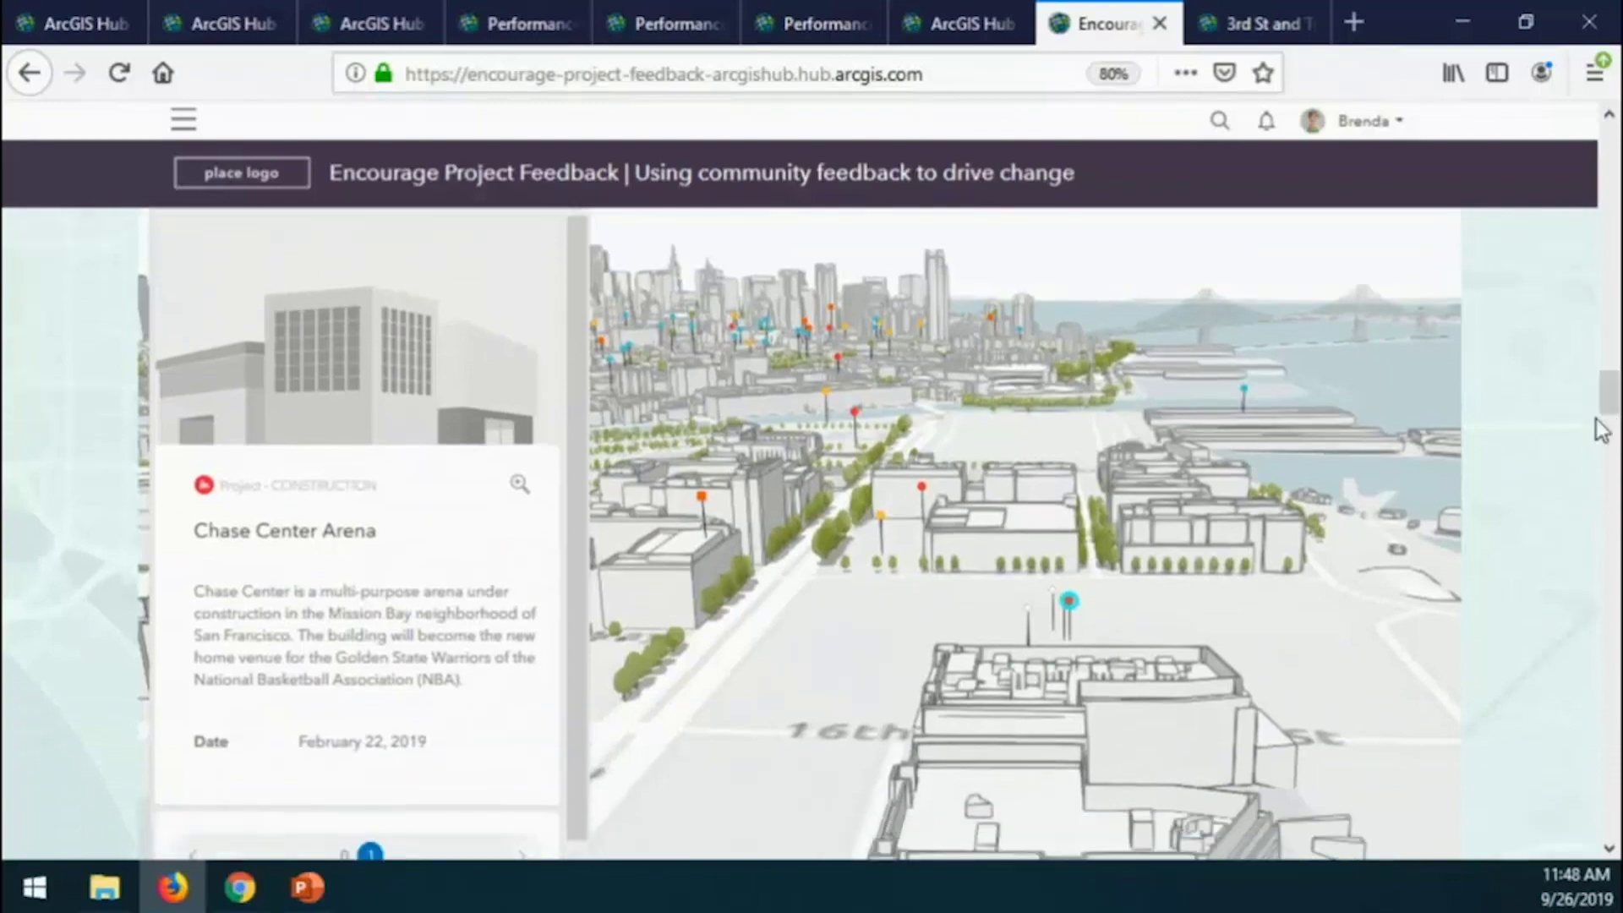
left_click_drag(938, 523, 846, 560)
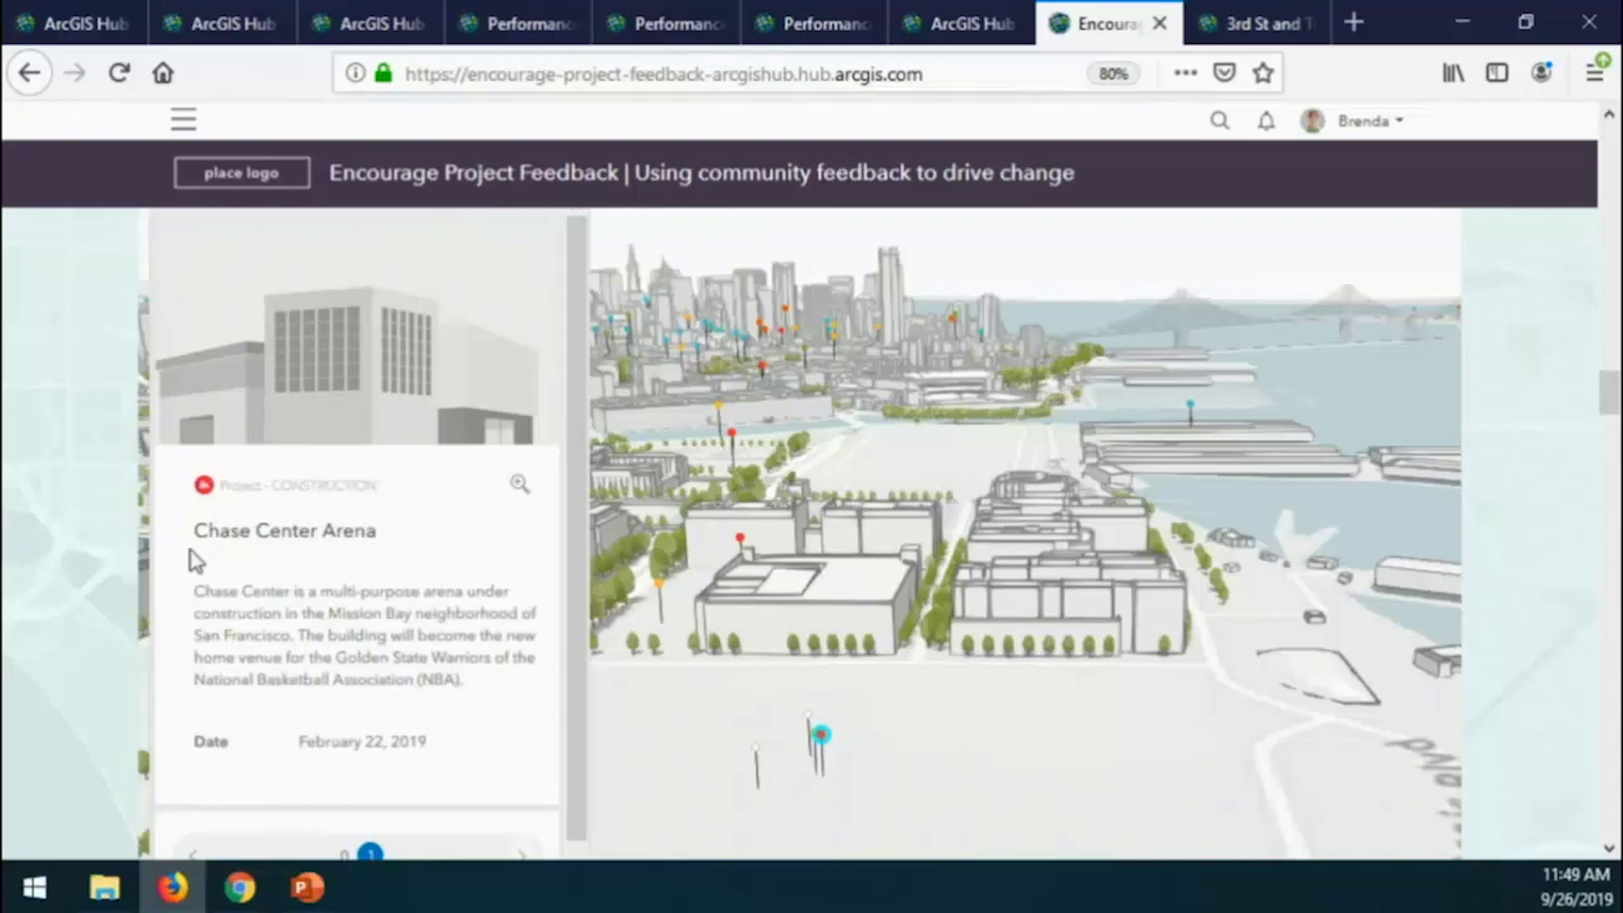
scroll(947, 587, "up", 3)
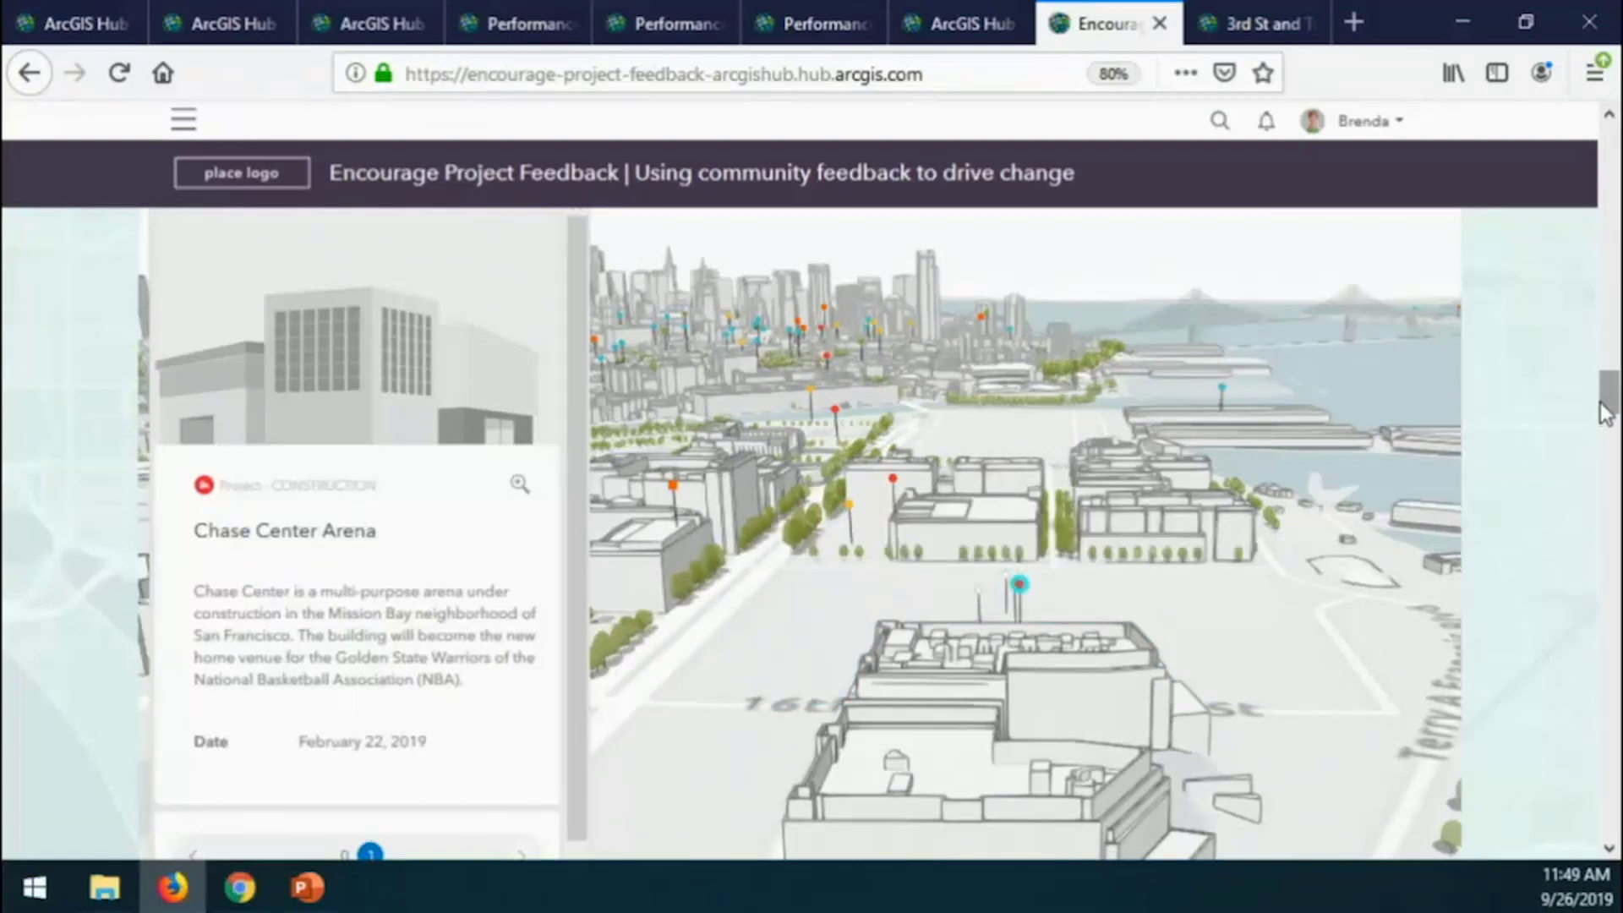
scroll(1611, 411, "down", 1)
scroll(1610, 411, "down", 10)
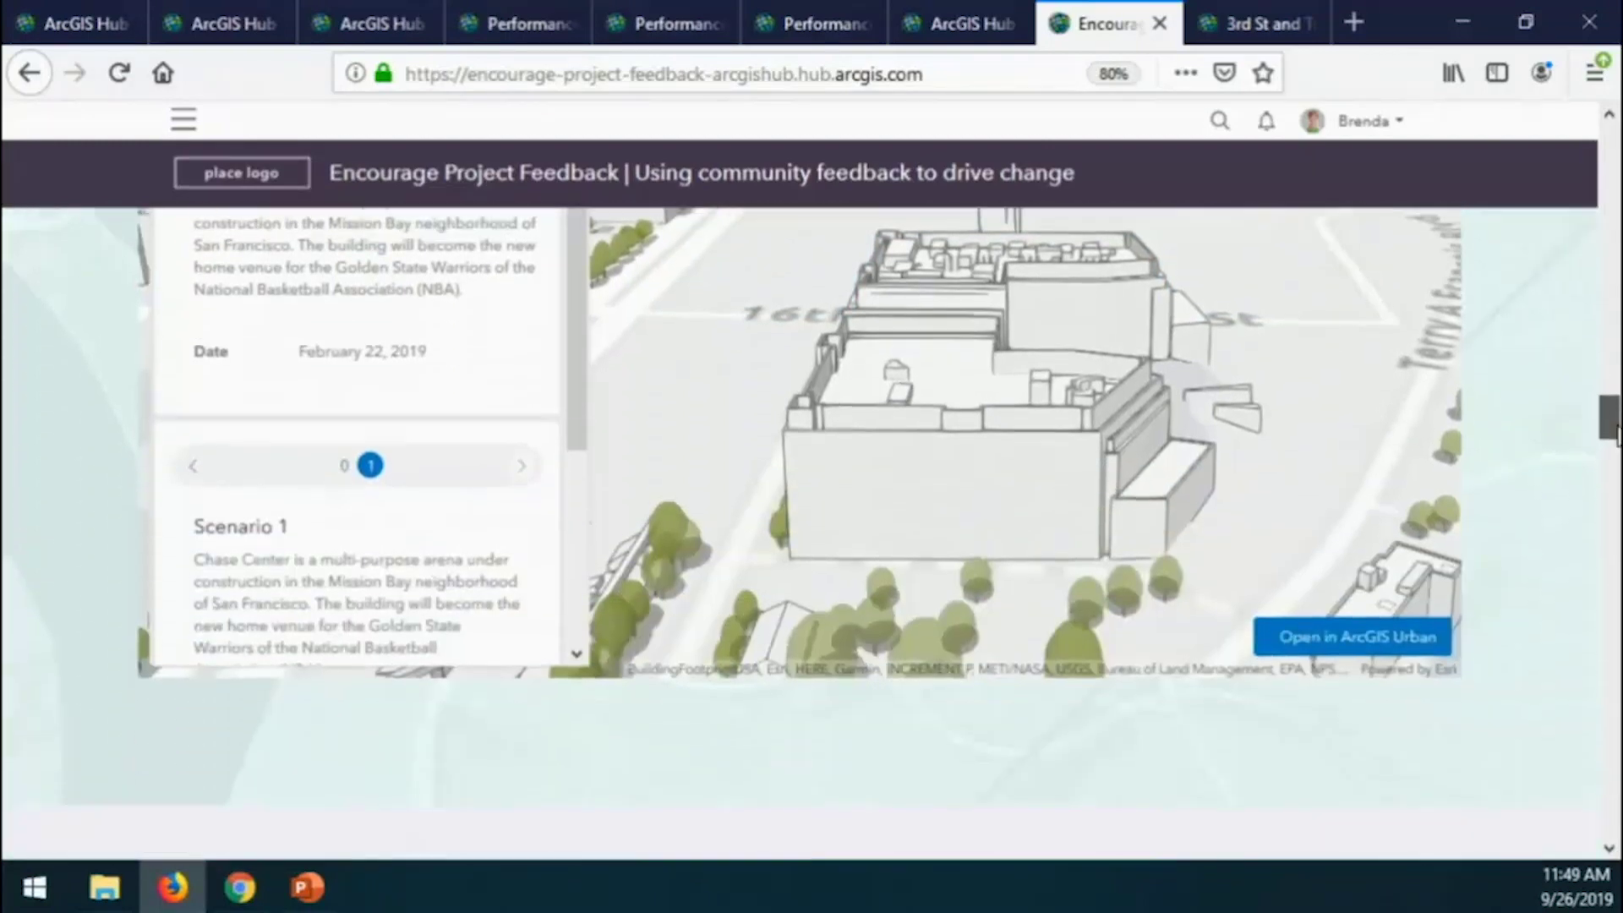
View the sample site's Project Gallery, then open Tucson's 3rd Street and Treat Avenue Bicycle Boulevards site and examine its route map.
scroll(1609, 448, "down", 3)
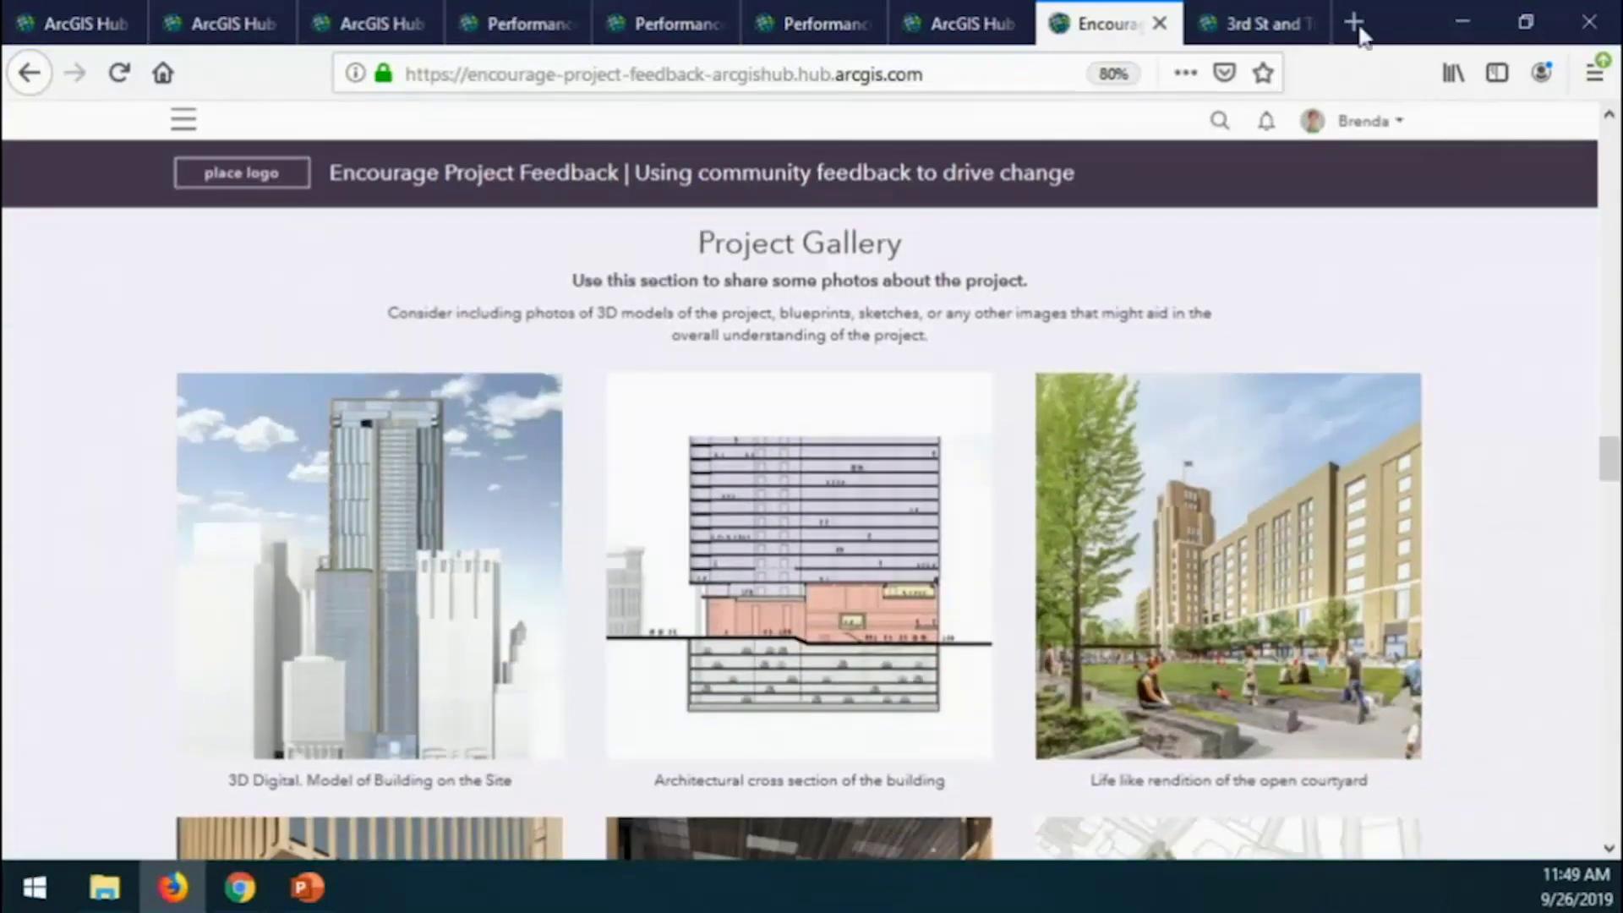
left_click(1249, 26)
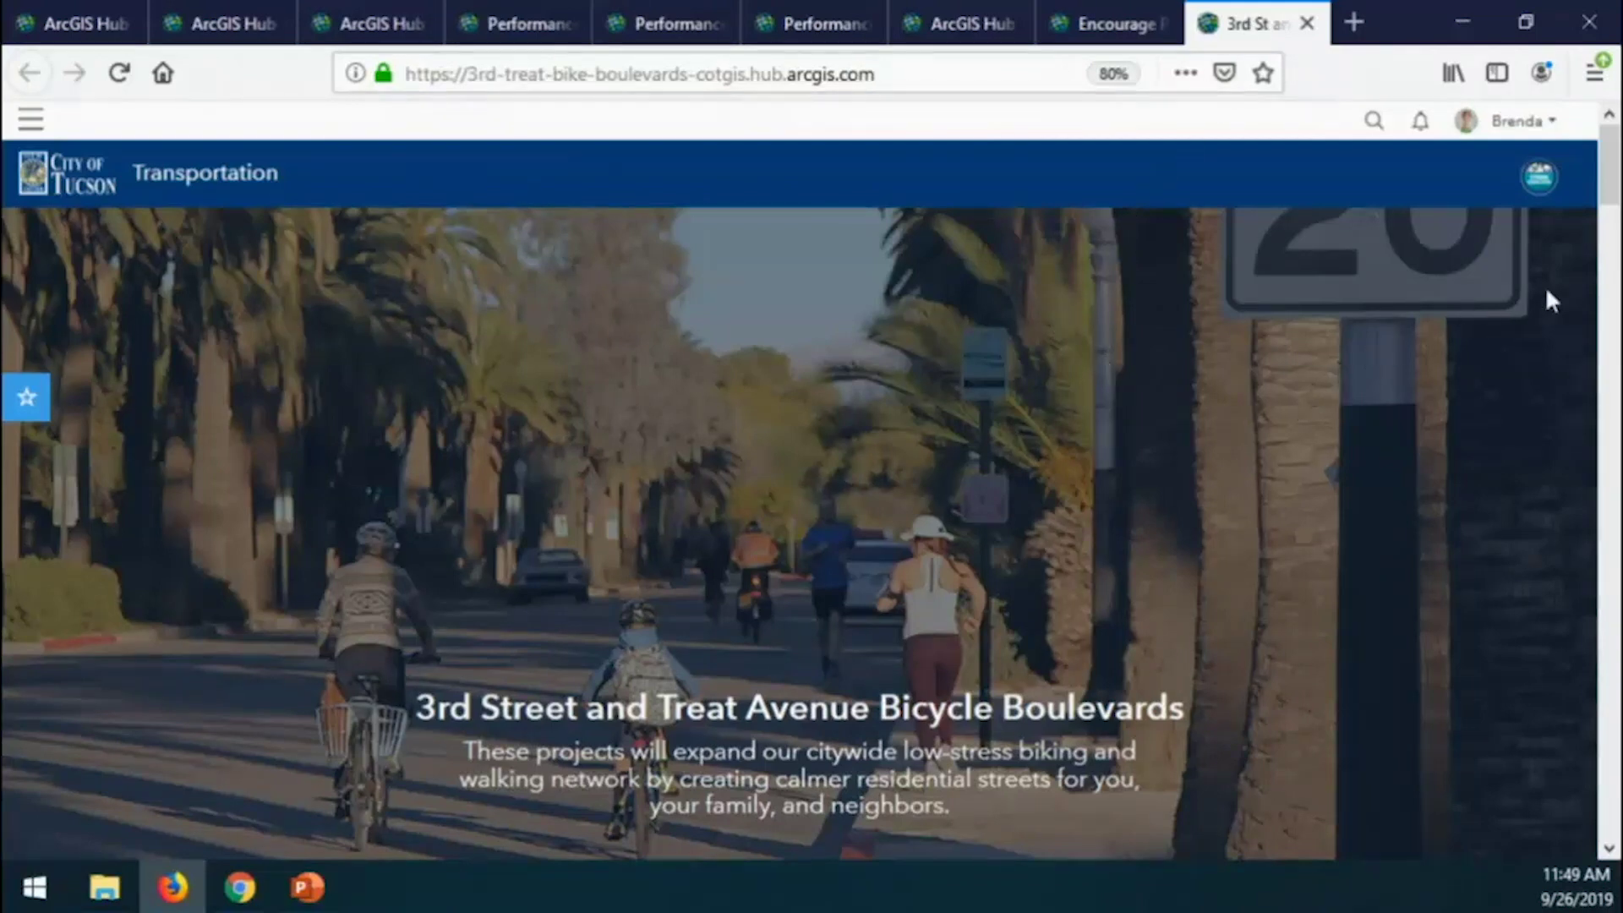
left_click_drag(1609, 185, 1618, 337)
left_click_drag(949, 663, 782, 580)
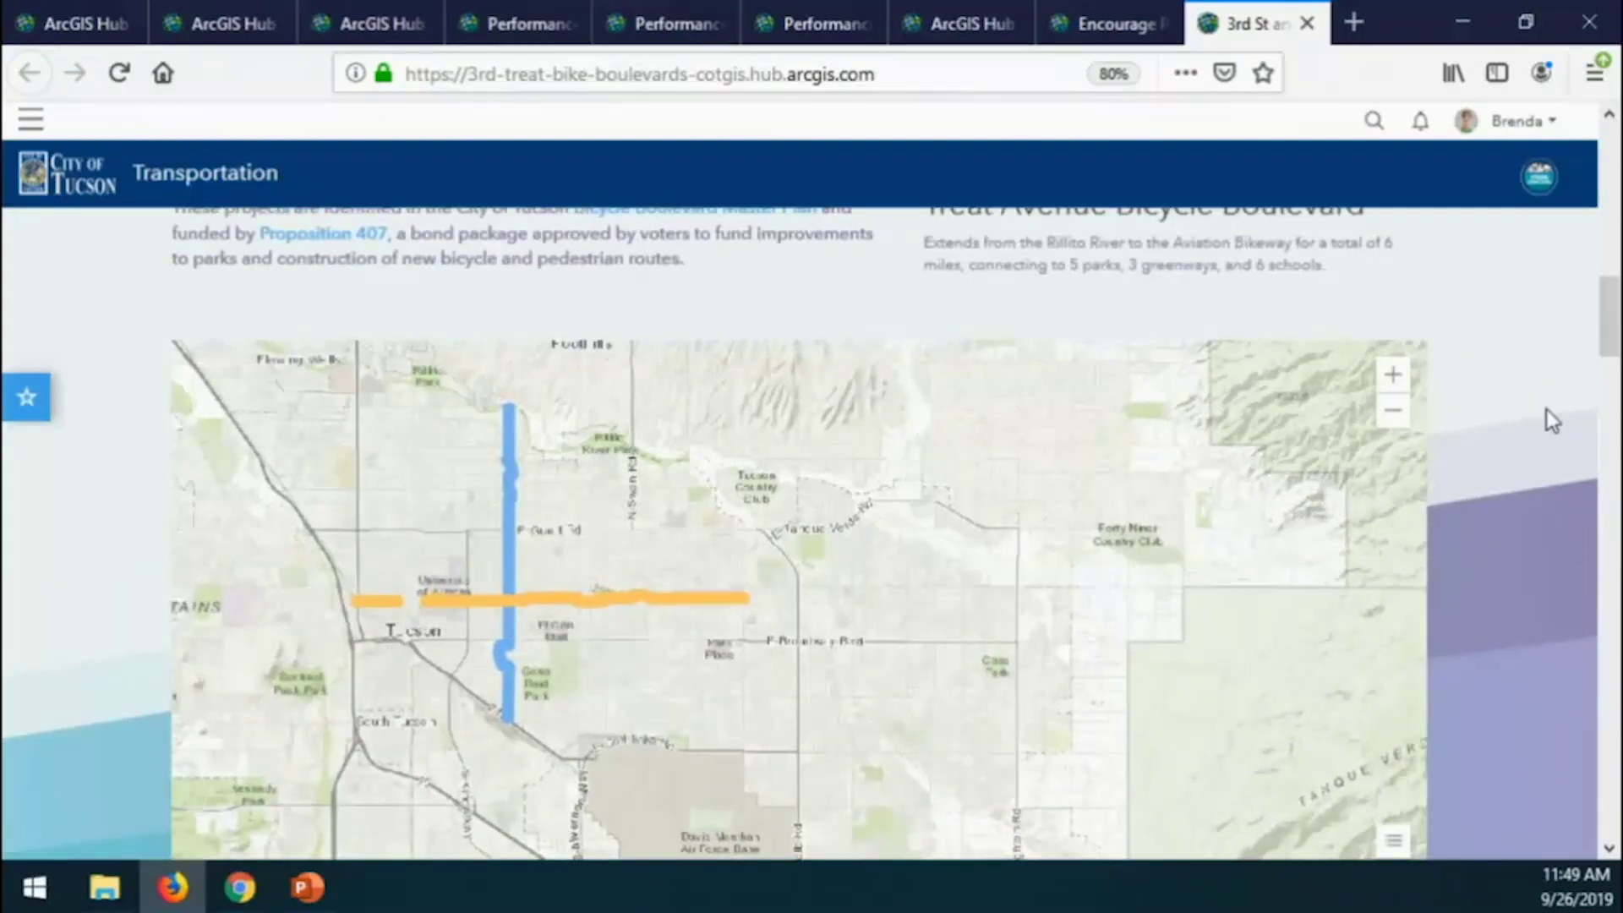
Review the bicycle boulevards site's project timeline, Why Bicycle Boulevards section and survey invitation, and return to the page's banner.
left_click_drag(1613, 347, 1613, 436)
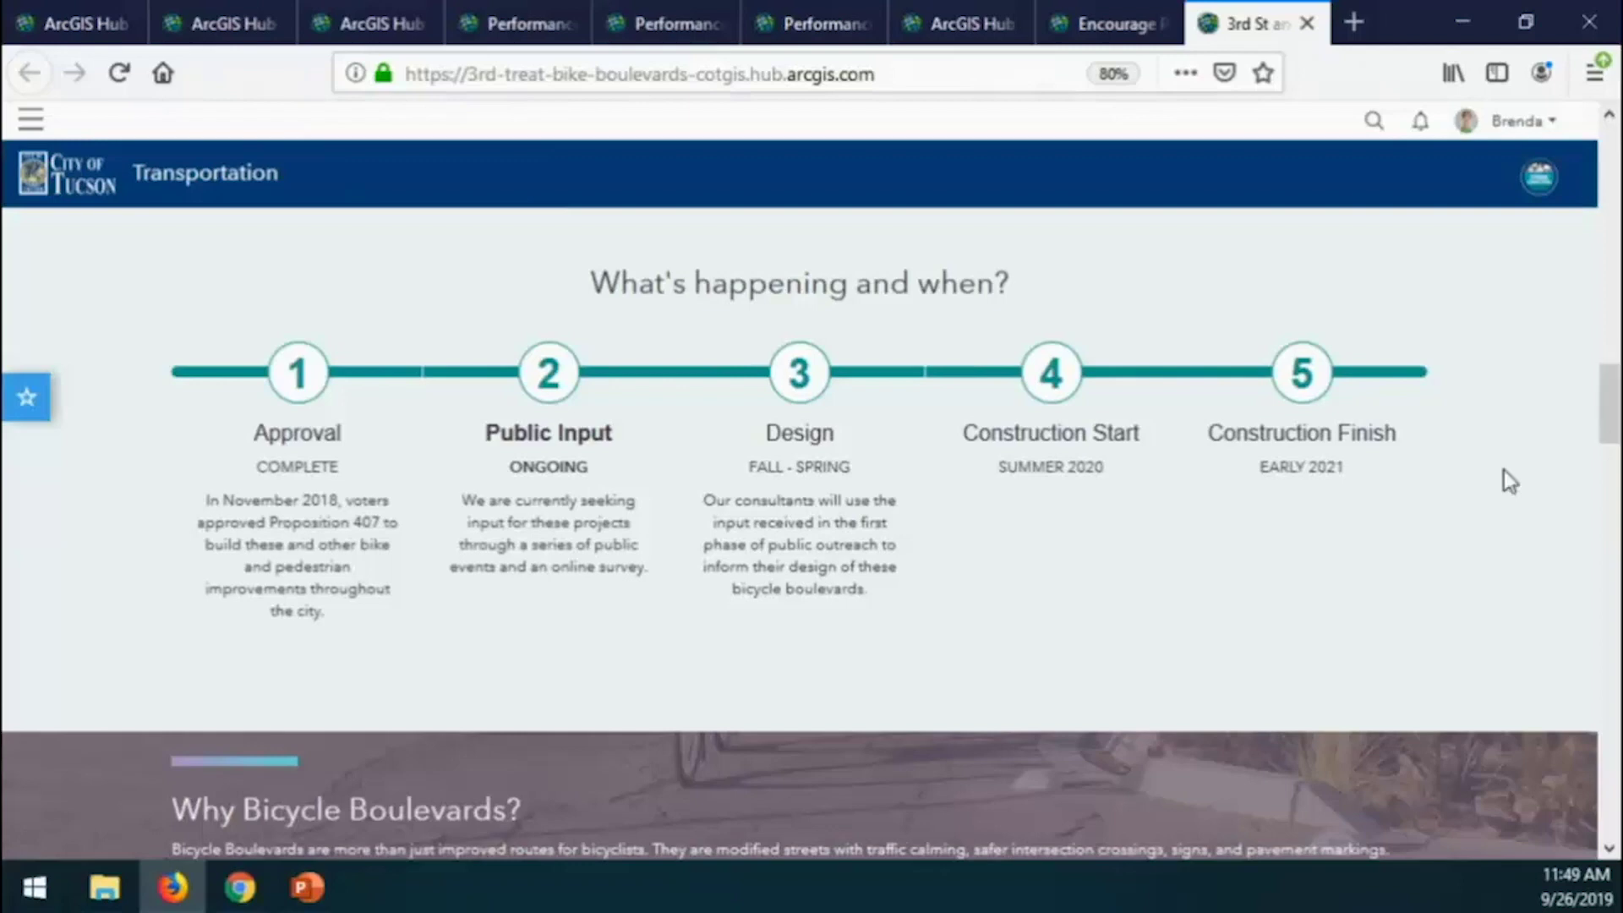
left_click(1611, 473)
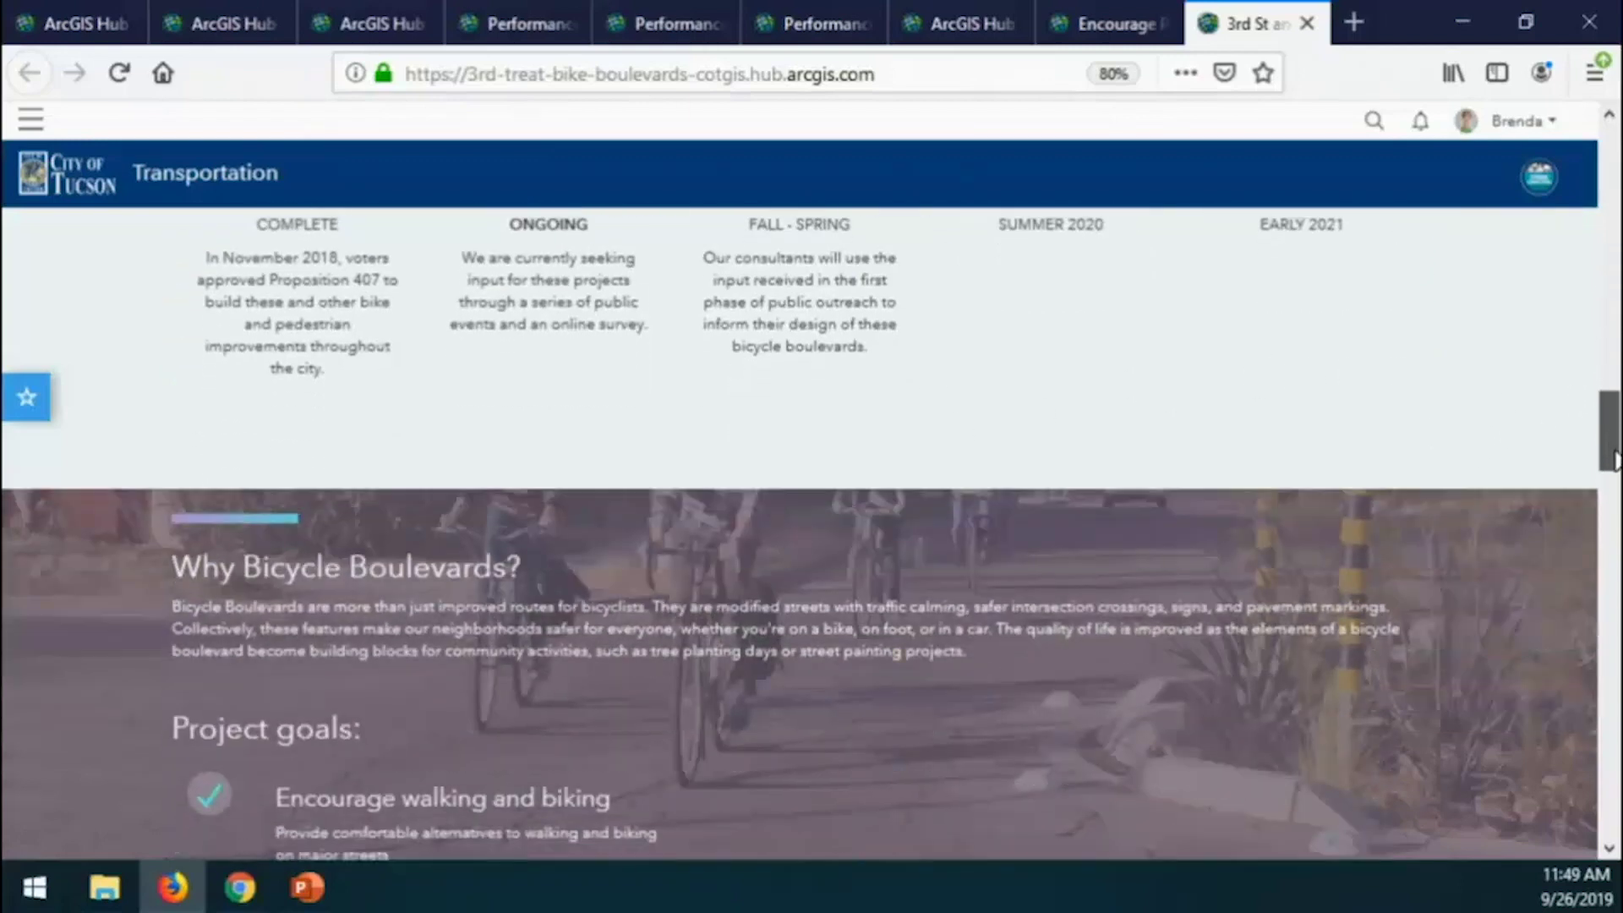
left_click_drag(1614, 490, 1614, 682)
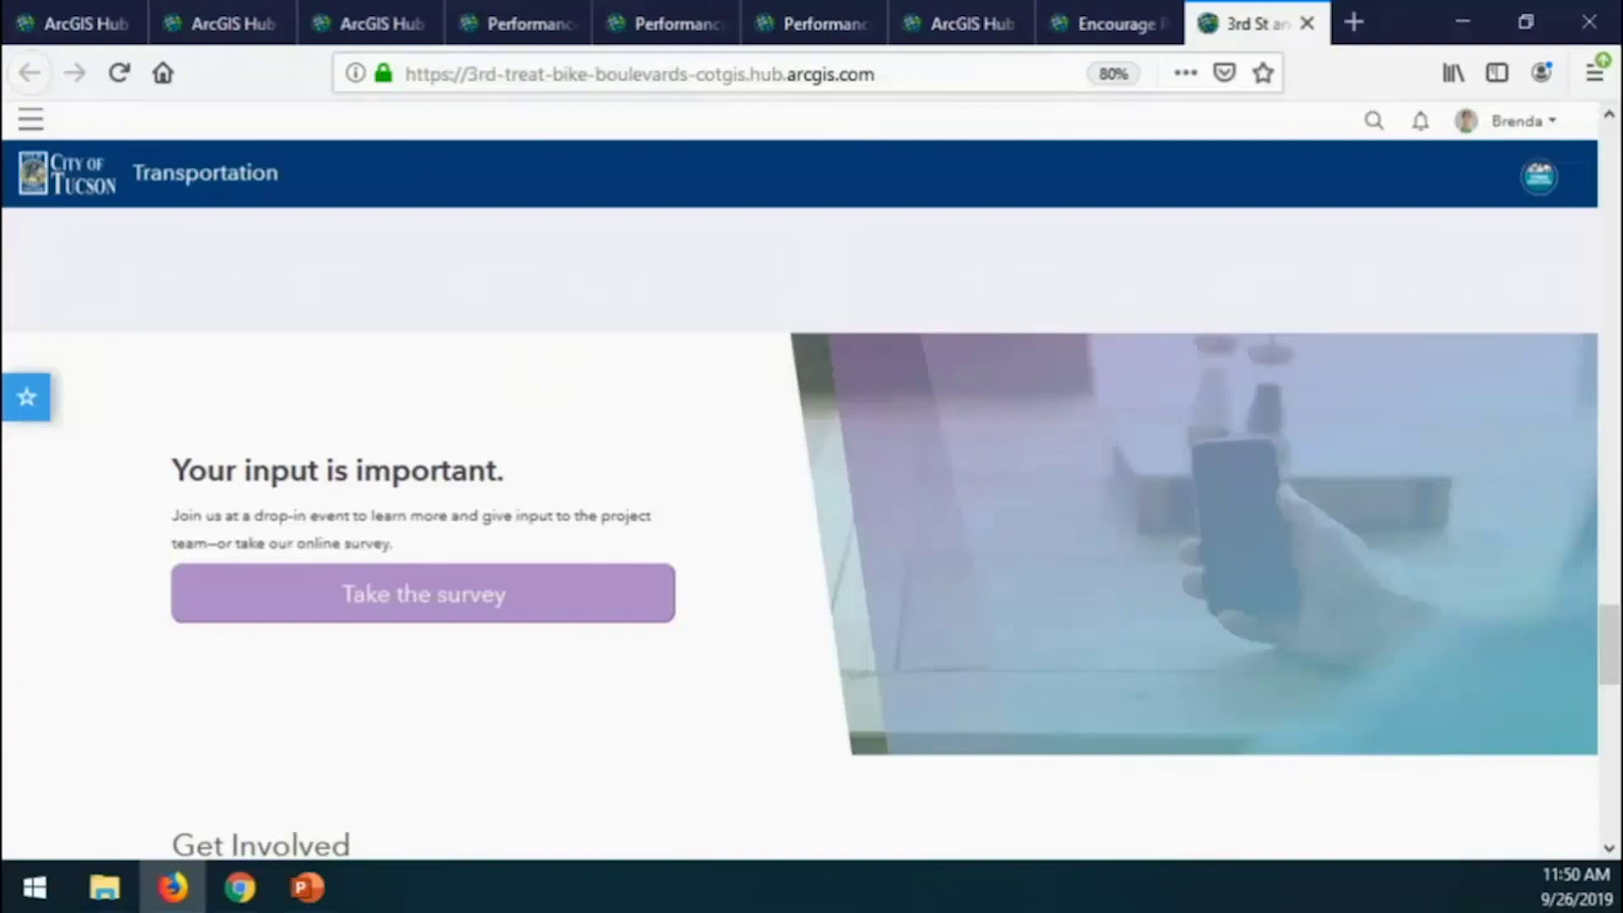
left_click_drag(1600, 676, 1500, 169)
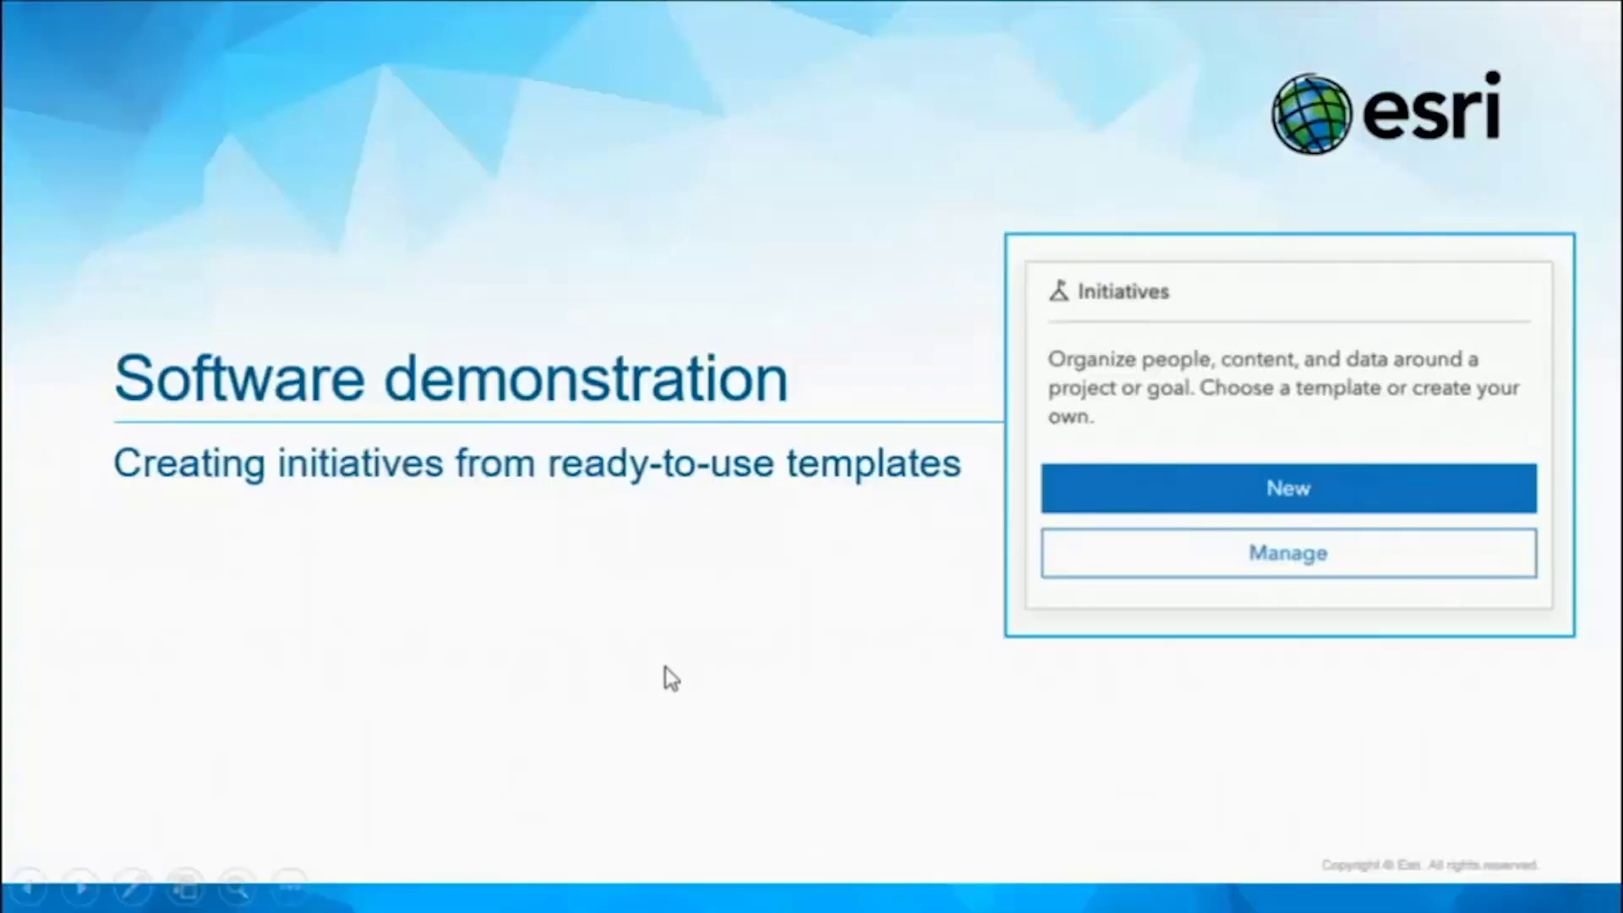
key("Right")
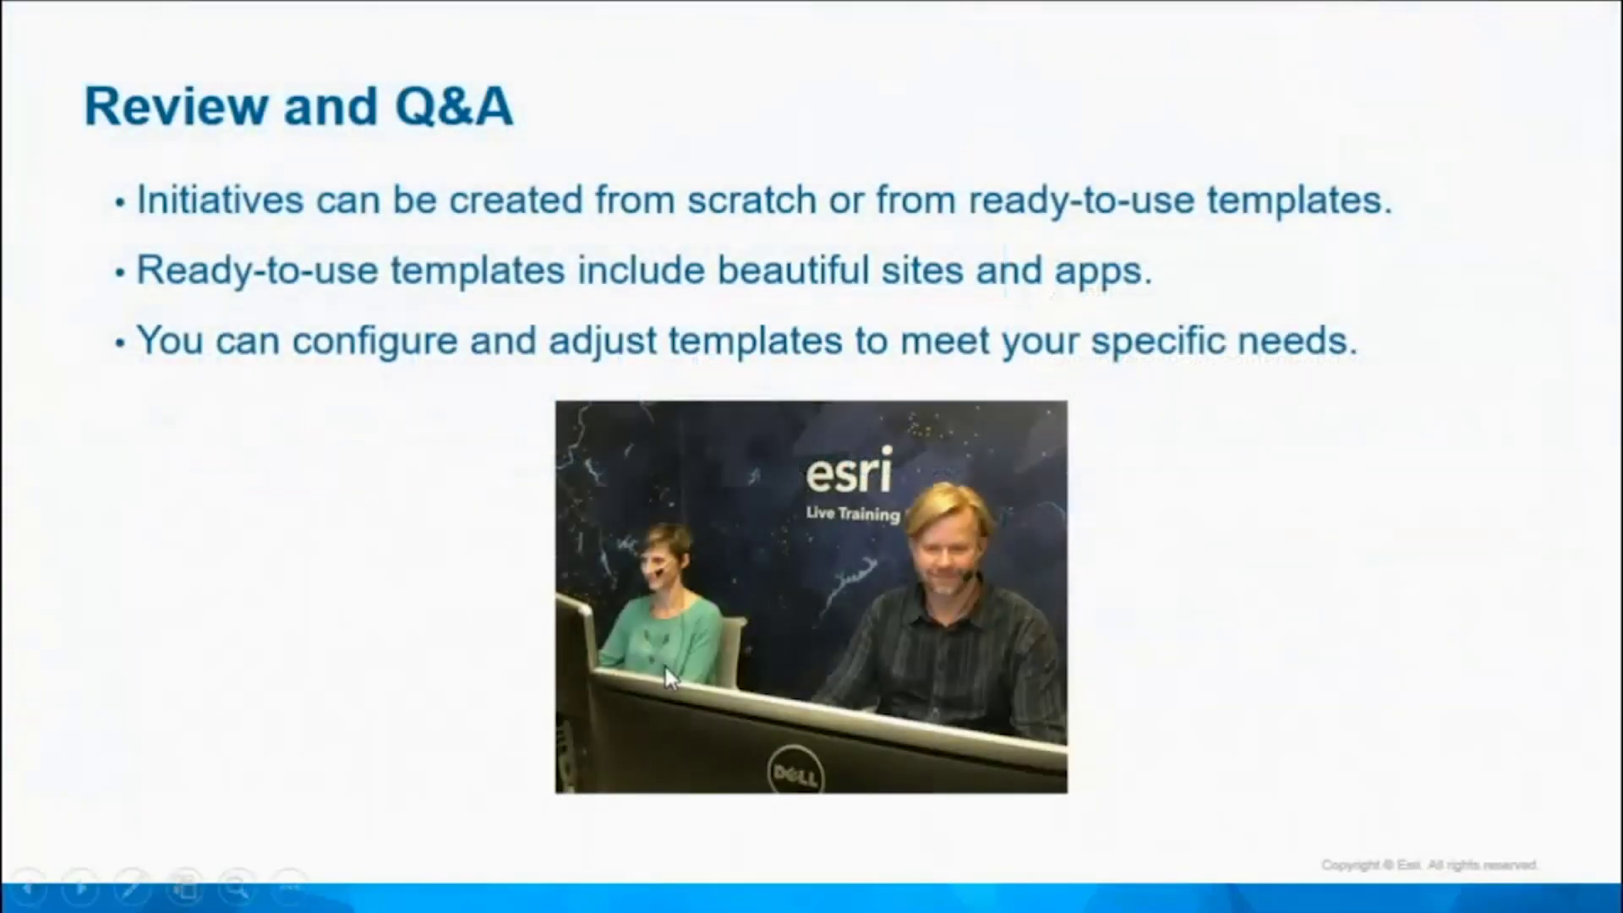